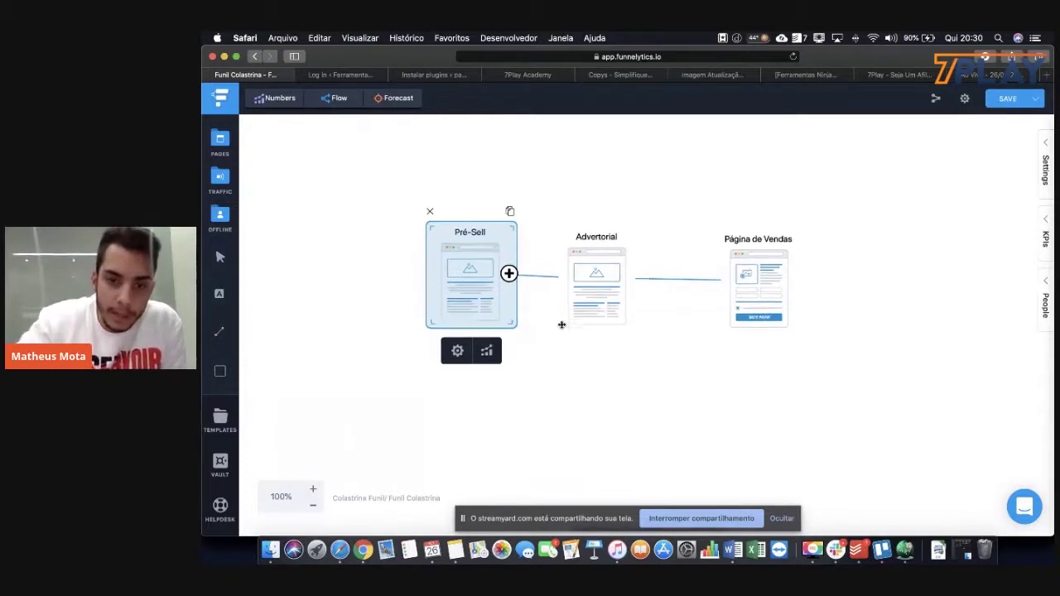
Delete the Pré-Sell page from the funnel canvas
click(551, 348)
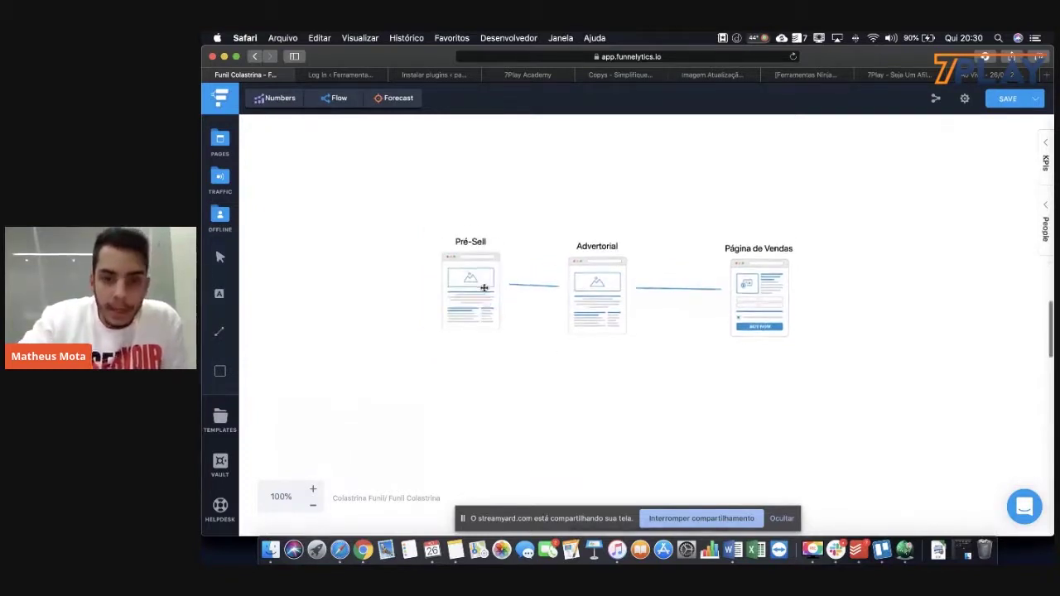
click(482, 291)
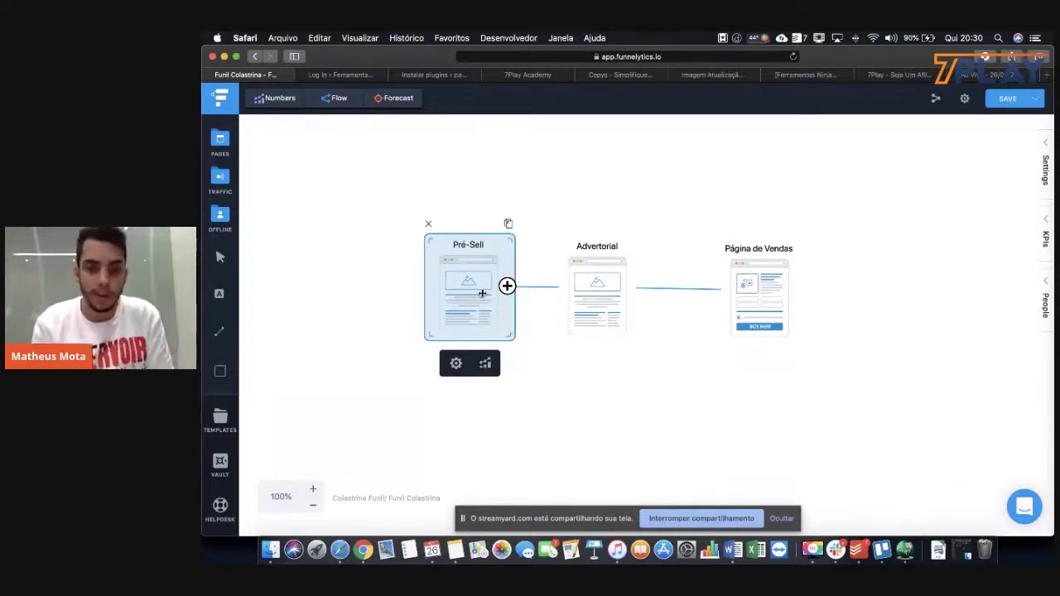
click(428, 226)
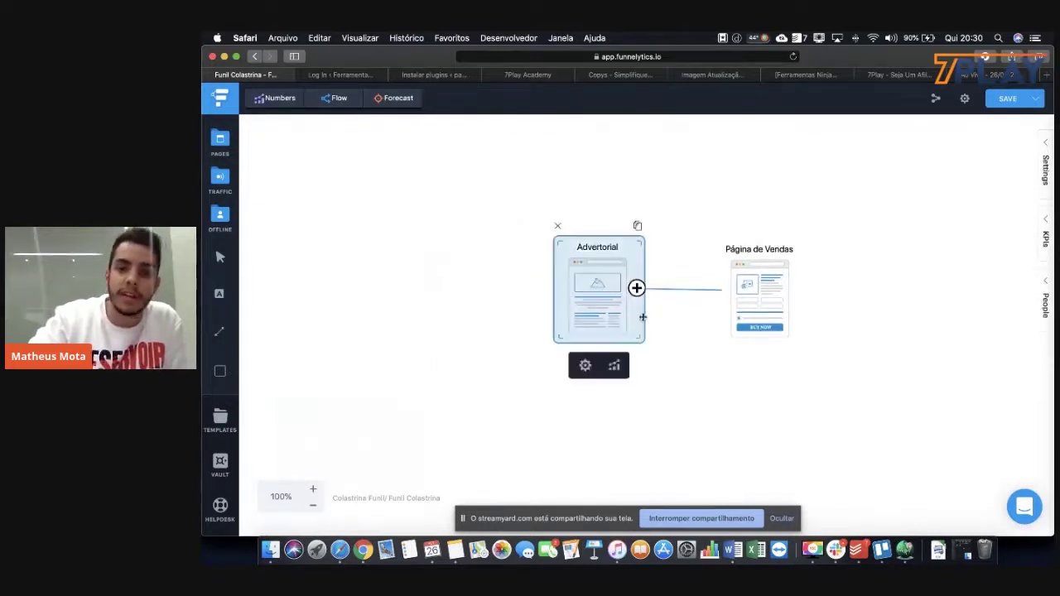
Move the Advertorial and Página de Vendas pages slightly so that they line up on the canvas
click(599, 292)
drag(604, 305, 607, 301)
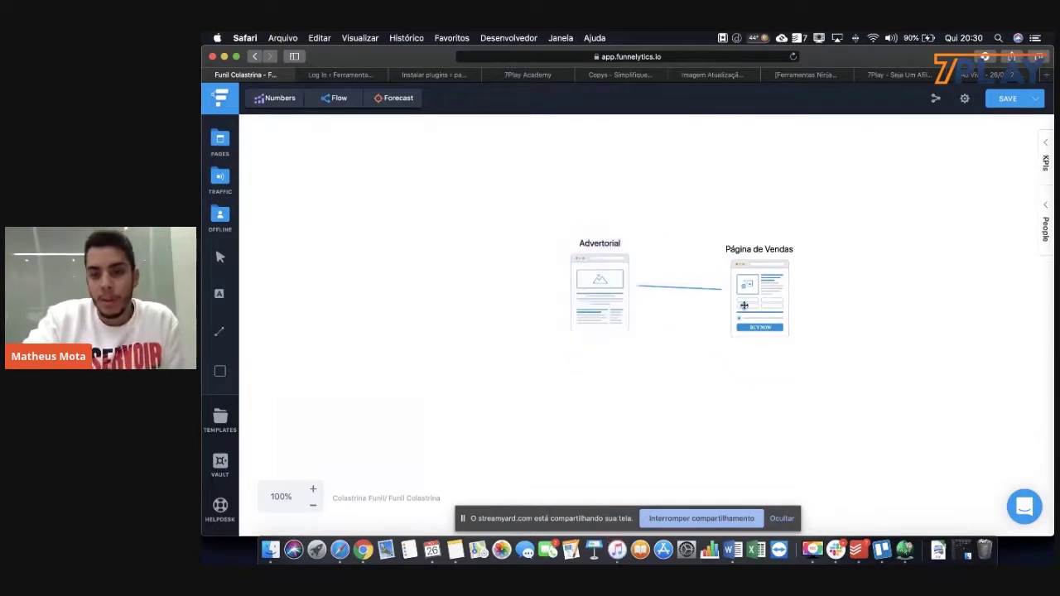
drag(742, 305, 735, 300)
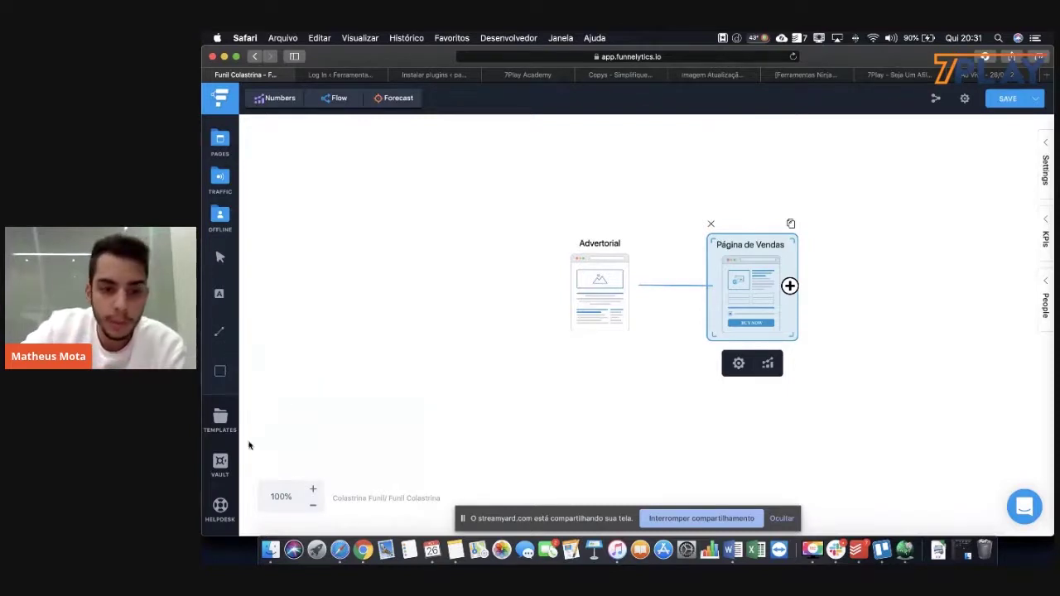
click(687, 323)
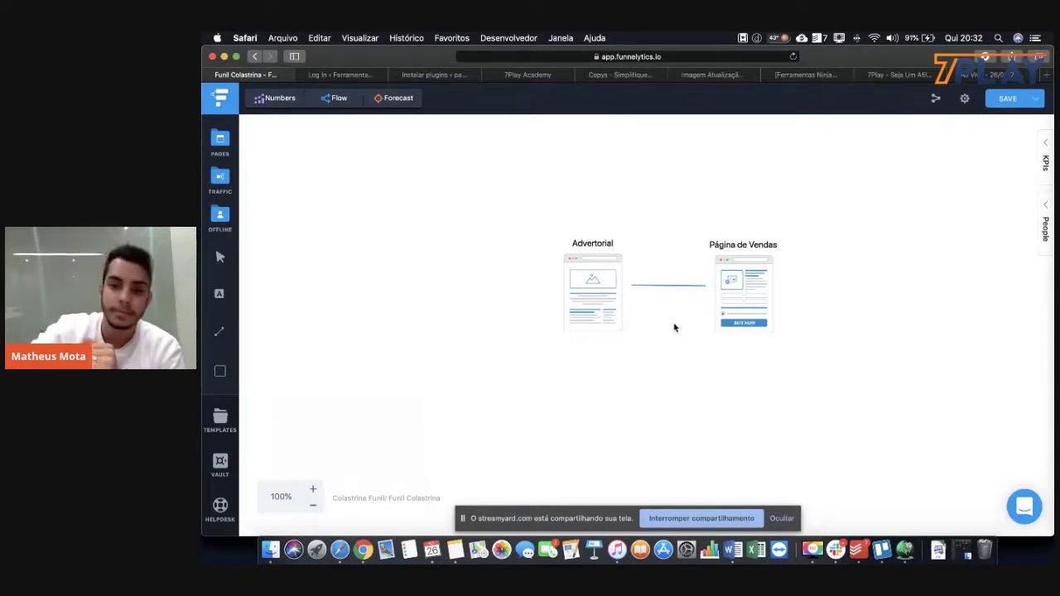
scroll(648, 335, right, 3)
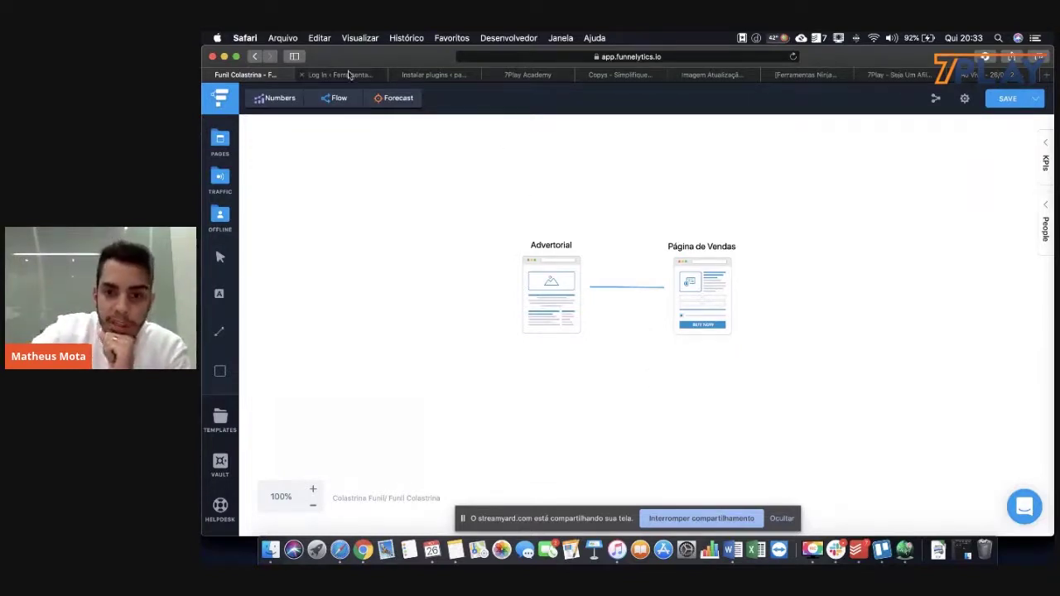
scroll(627, 218, right, 2)
scroll(623, 220, down, 1)
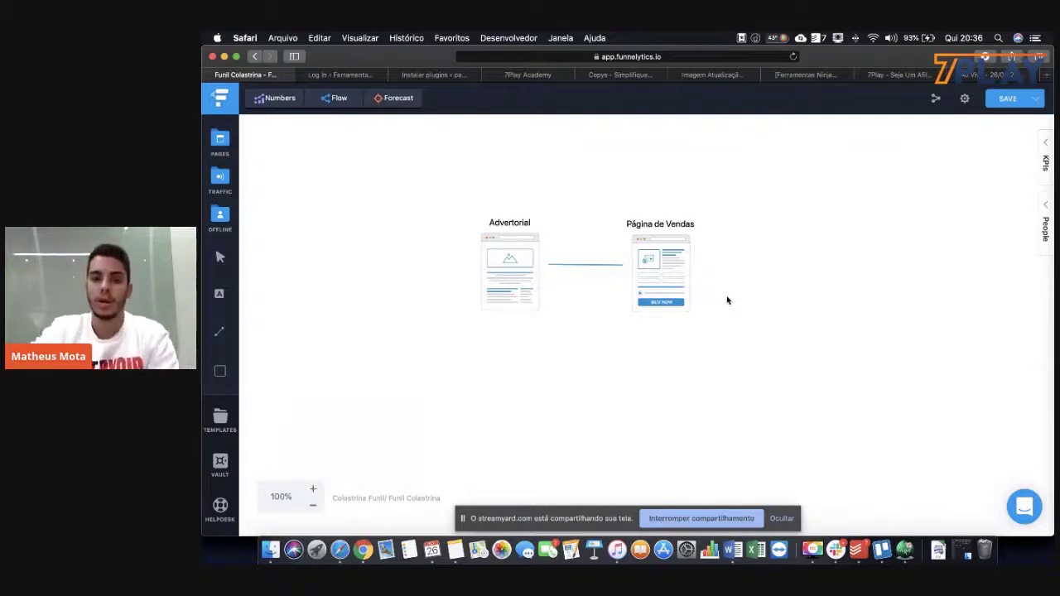
right_click(363, 550)
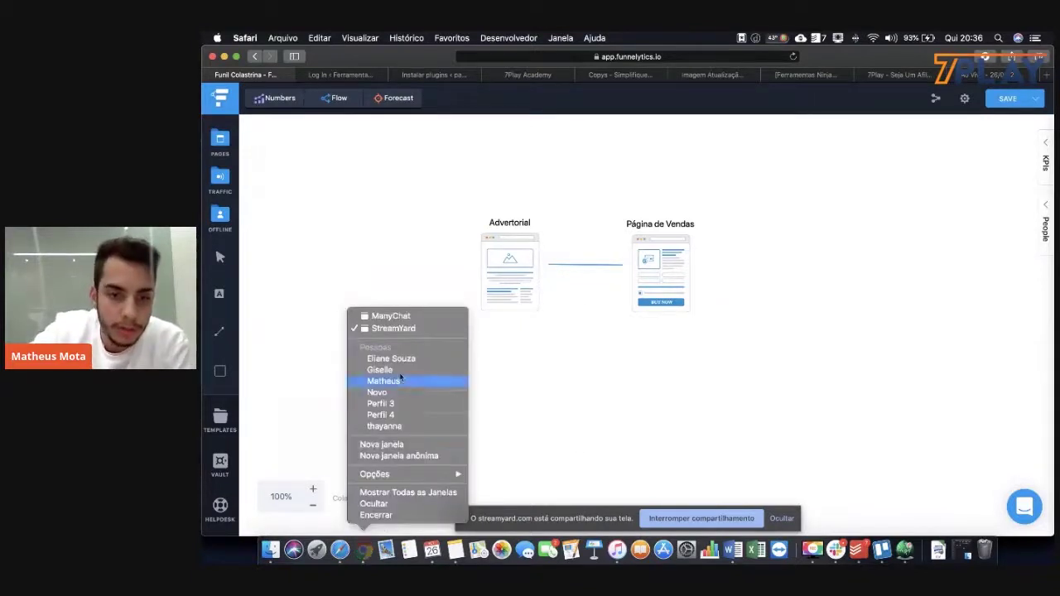
click(316, 167)
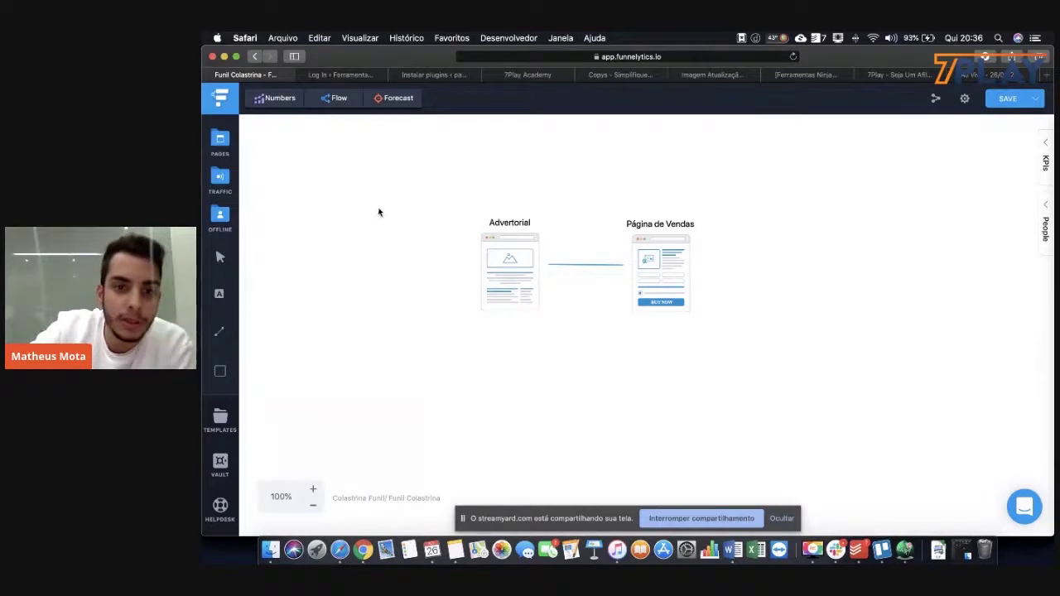
scroll(381, 210, left, 2)
scroll(393, 221, up, 4)
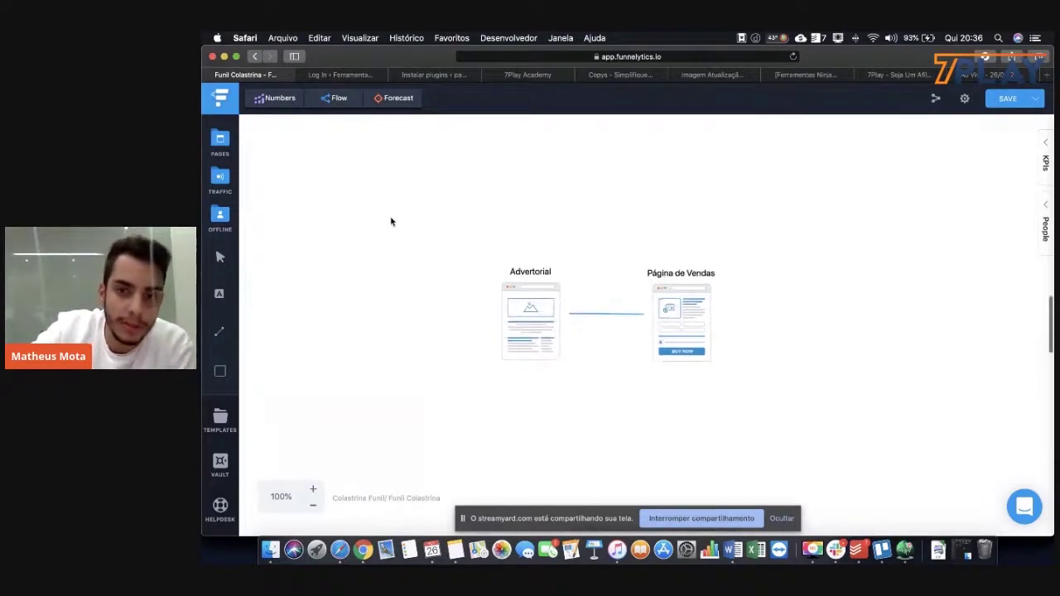
Reload the Ferramentas Ninja WordPress login page and resubmit the login form
click(340, 76)
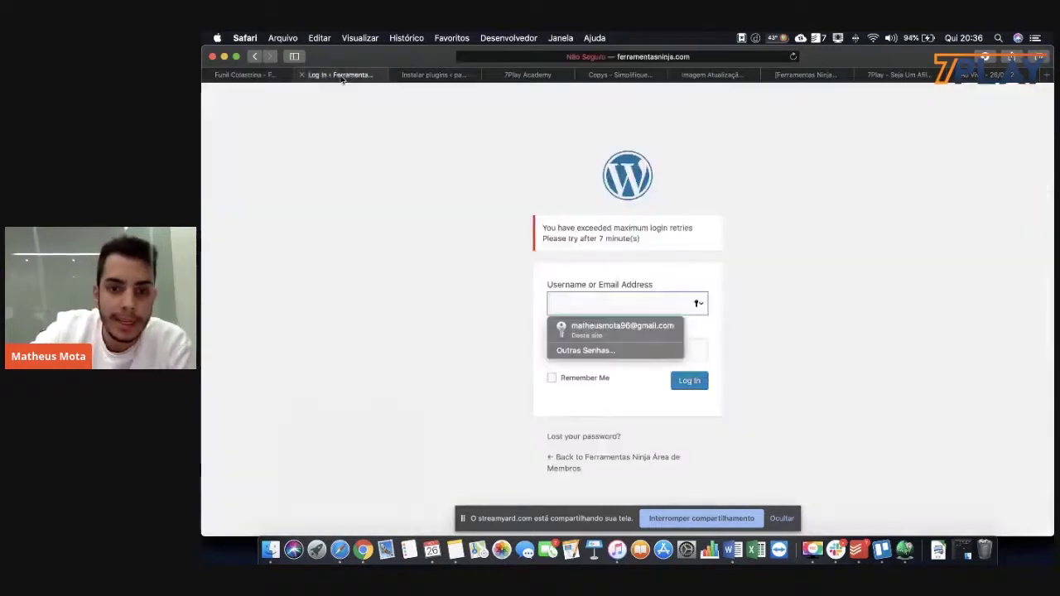
click(793, 56)
click(745, 143)
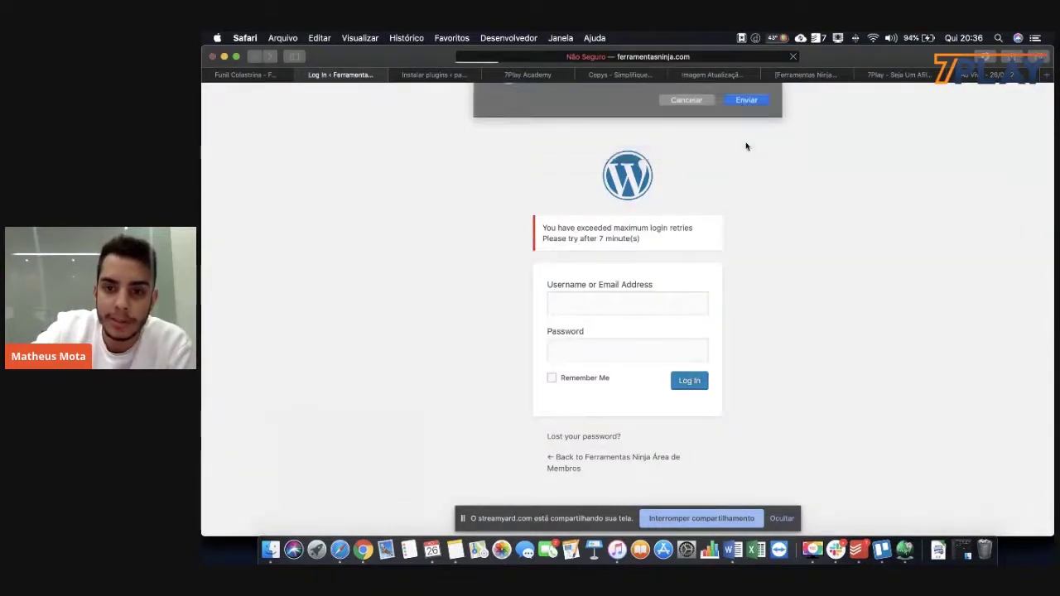
key(cmd+r)
click(745, 143)
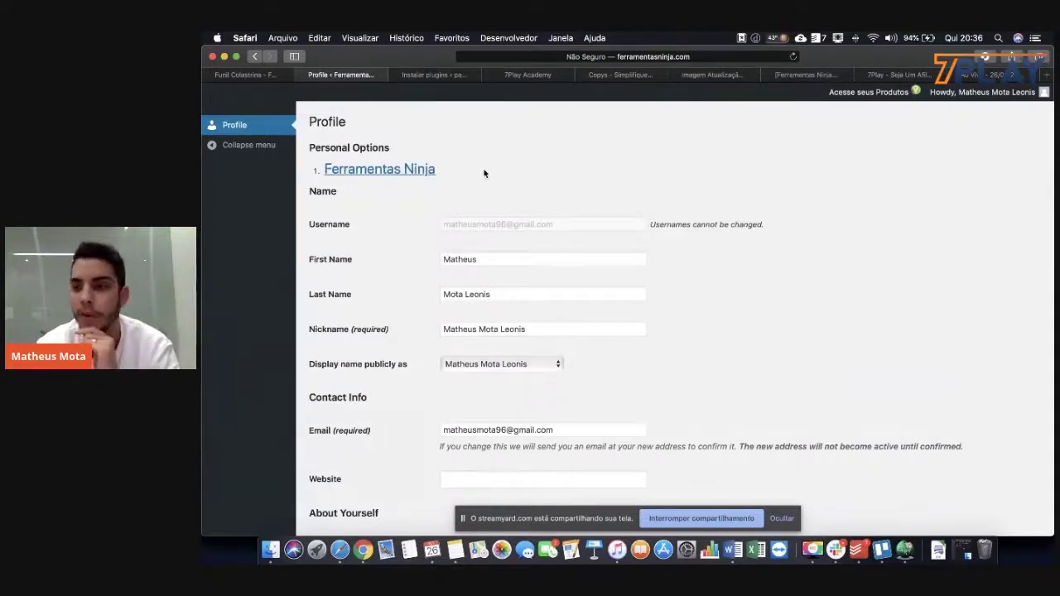
Look through the WordPress profile page from the personal options down to the account management section
scroll(467, 182, down, 3)
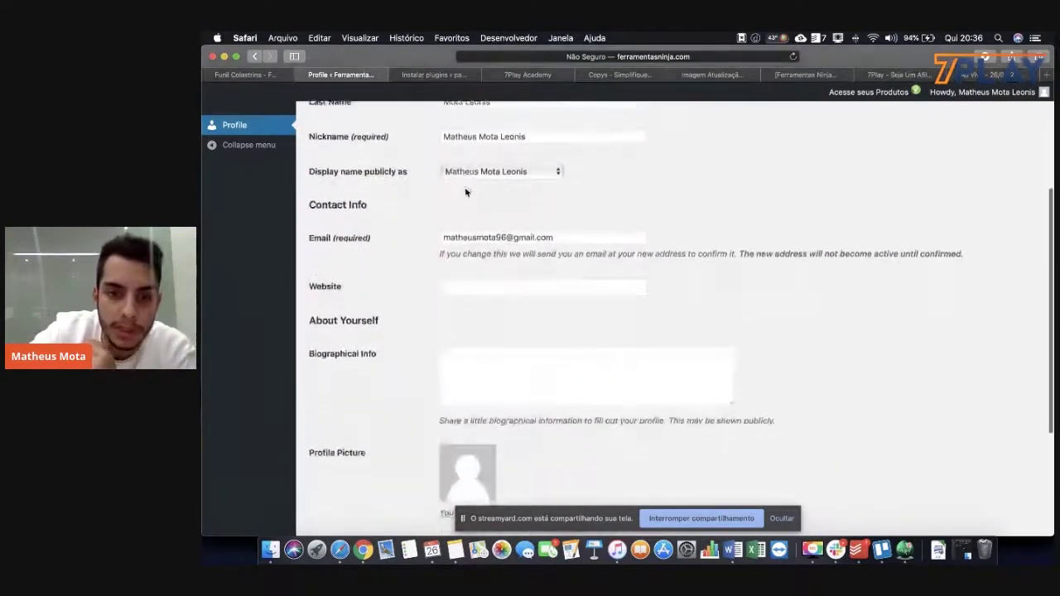
scroll(462, 189, up, 3)
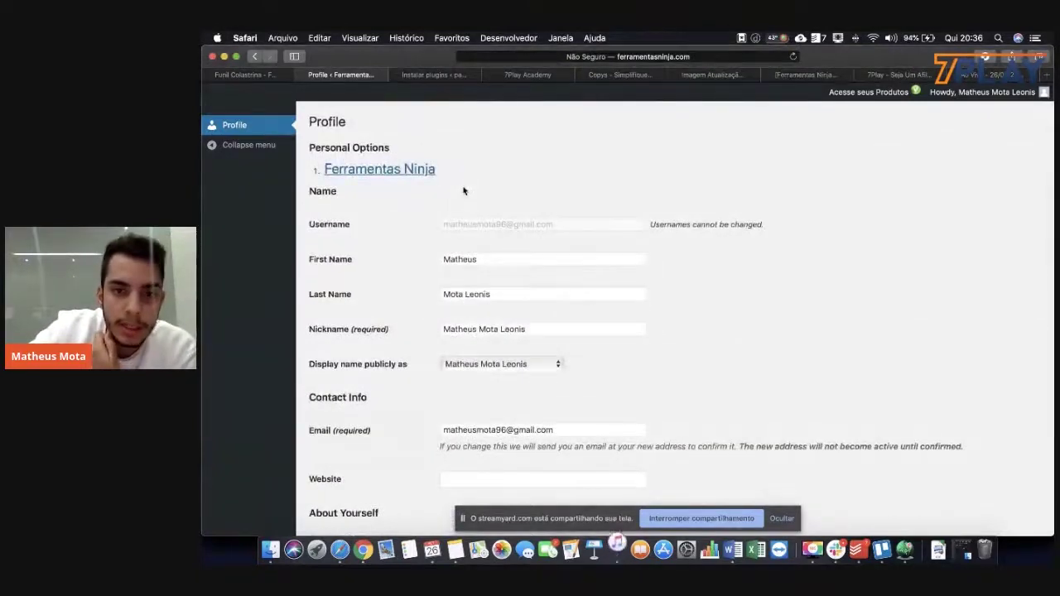
scroll(440, 196, down, 5)
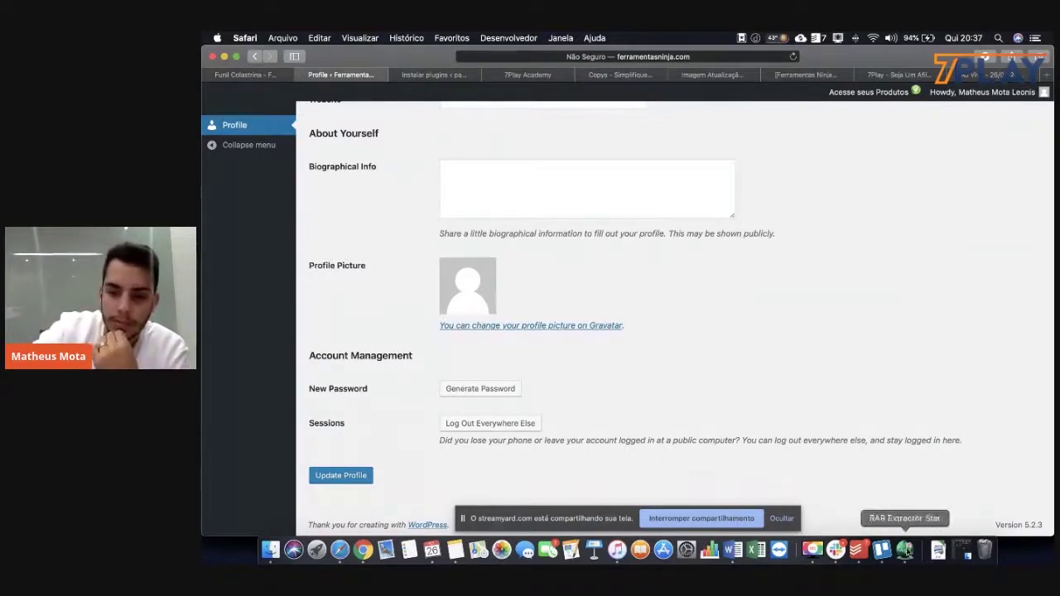
Switch to the StreamYard window in Chrome to check the private chat, and return to Safari
right_click(362, 550)
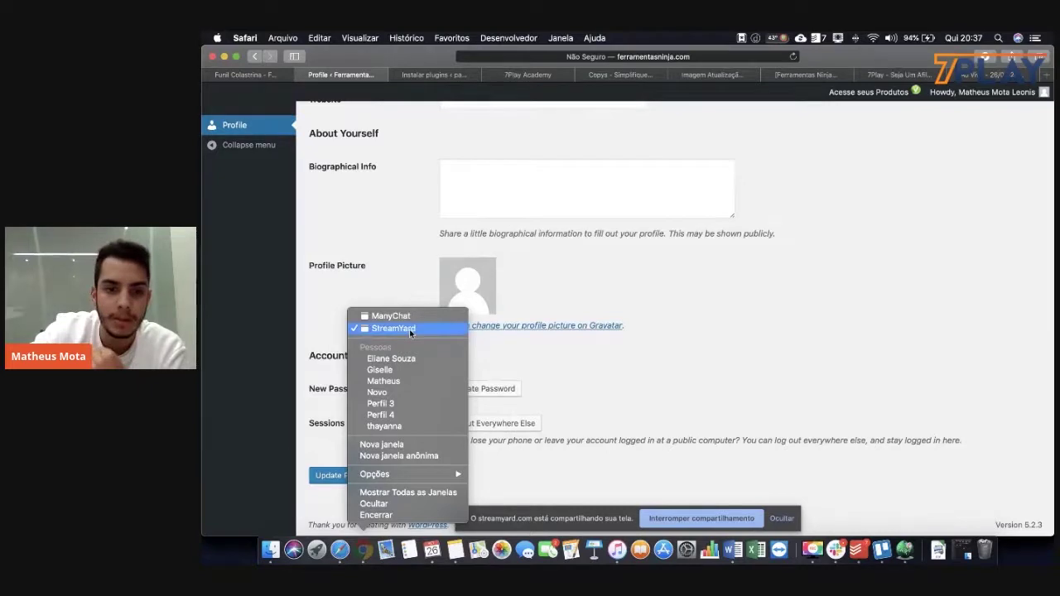
click(636, 364)
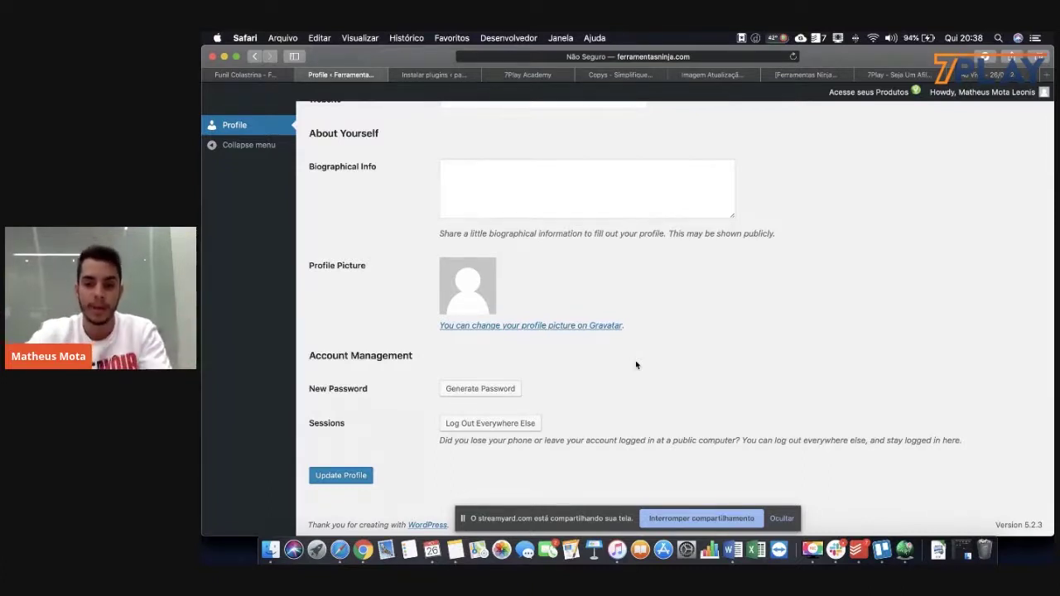
right_click(363, 553)
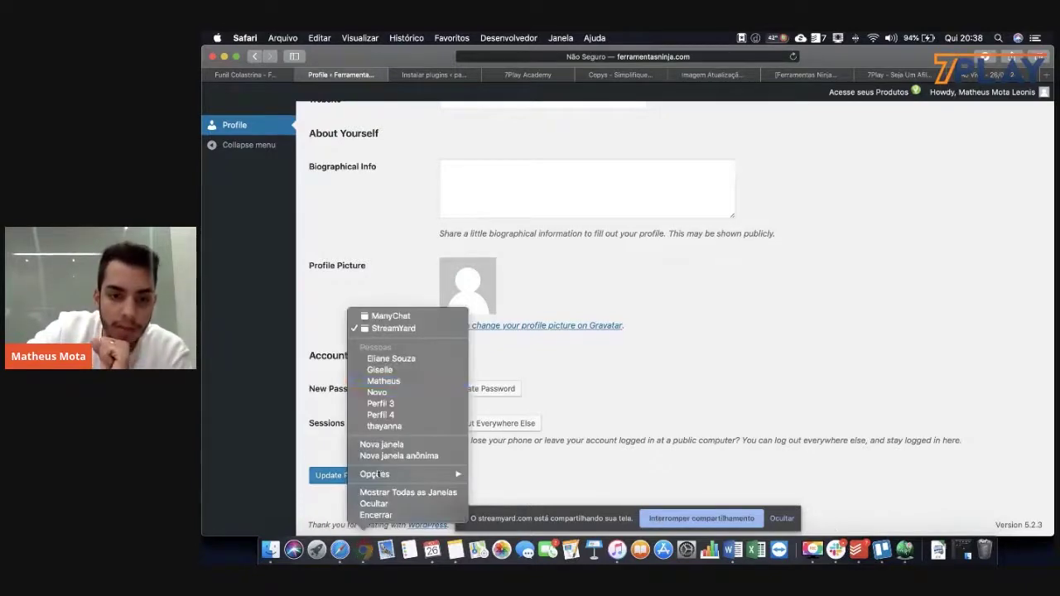
click(395, 316)
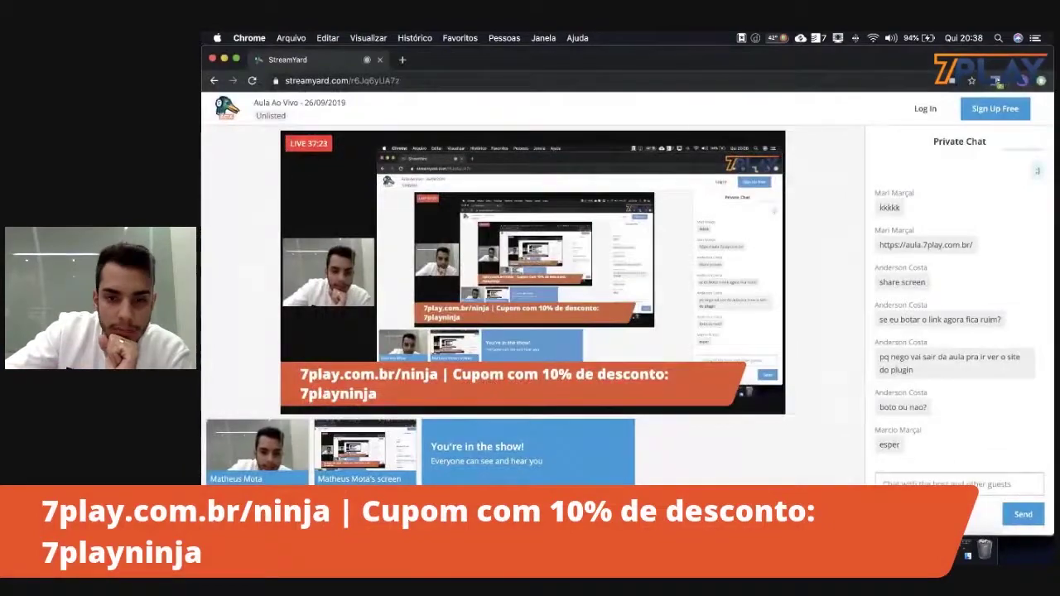
key(super+Tab)
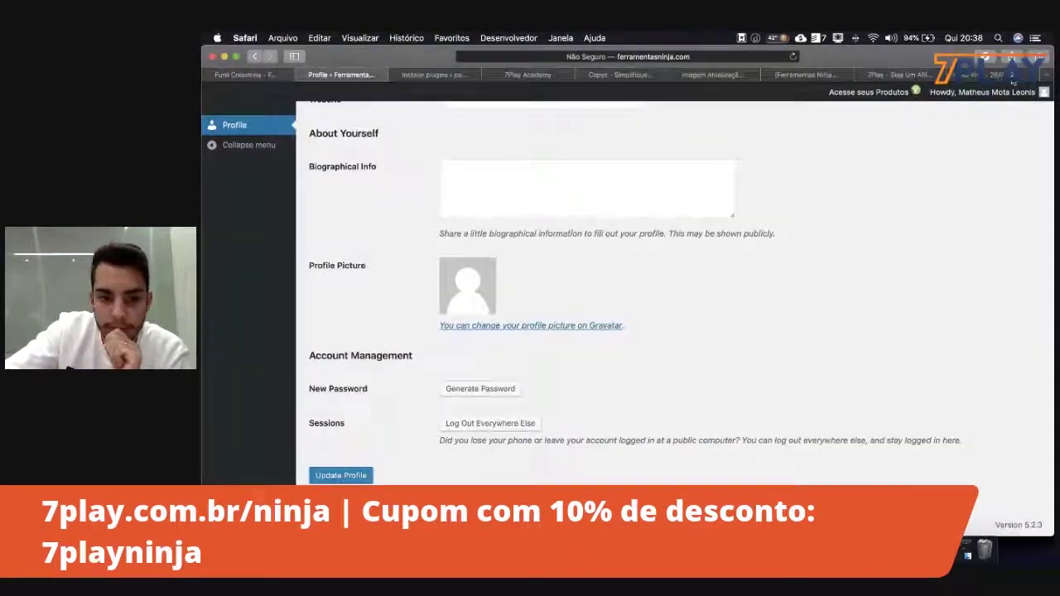
View the YouTube page of the live stream Aula Ao Vivo - 26/09/2019
click(1018, 75)
scroll(557, 359, down, 3)
scroll(557, 359, up, 3)
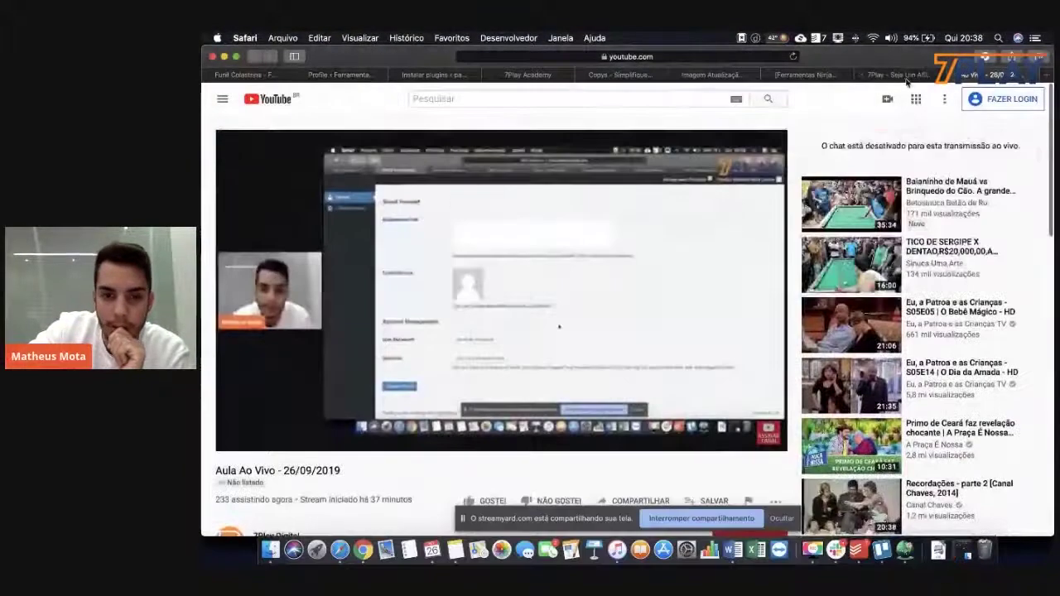
Examine the viewer comments on the aula.7play.com.br class page, reloading it to bring in new ones
key(ctrl+shift+Tab)
scroll(615, 302, up, 15)
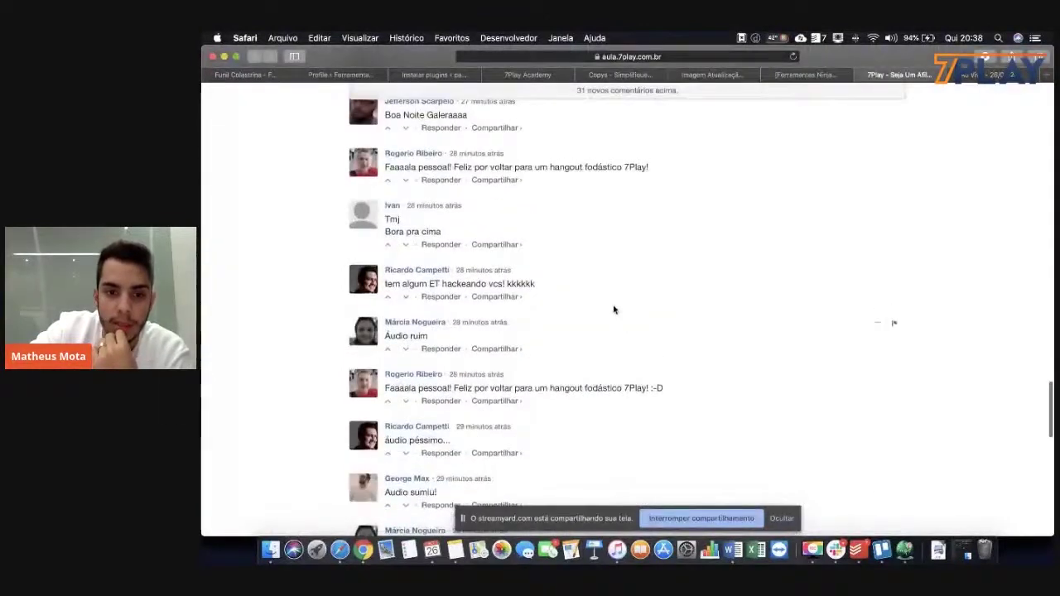
scroll(614, 309, up, 10)
scroll(550, 332, down, 10)
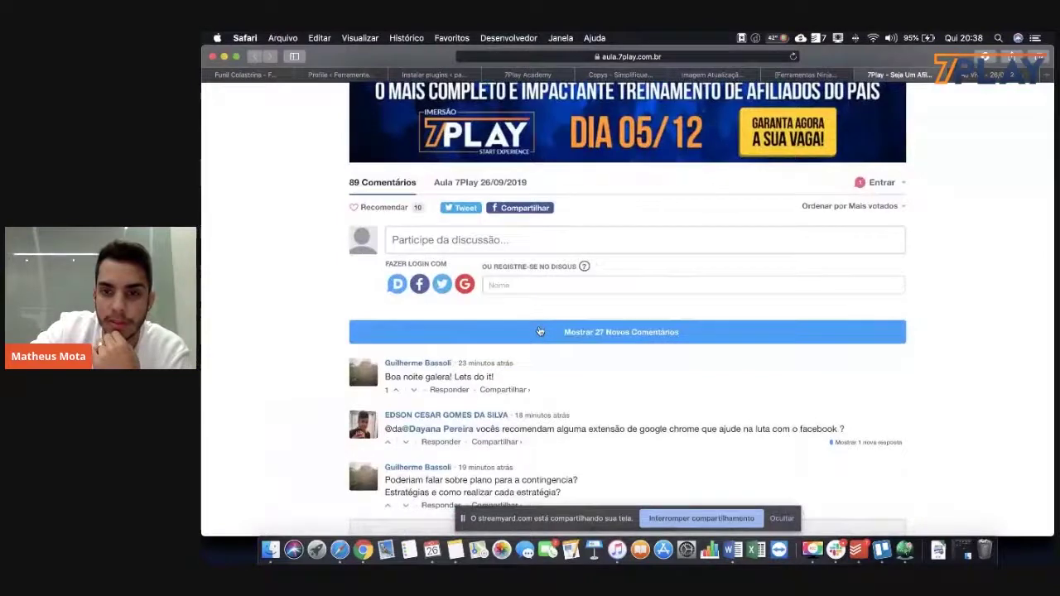
scroll(542, 332, down, 1)
click(794, 57)
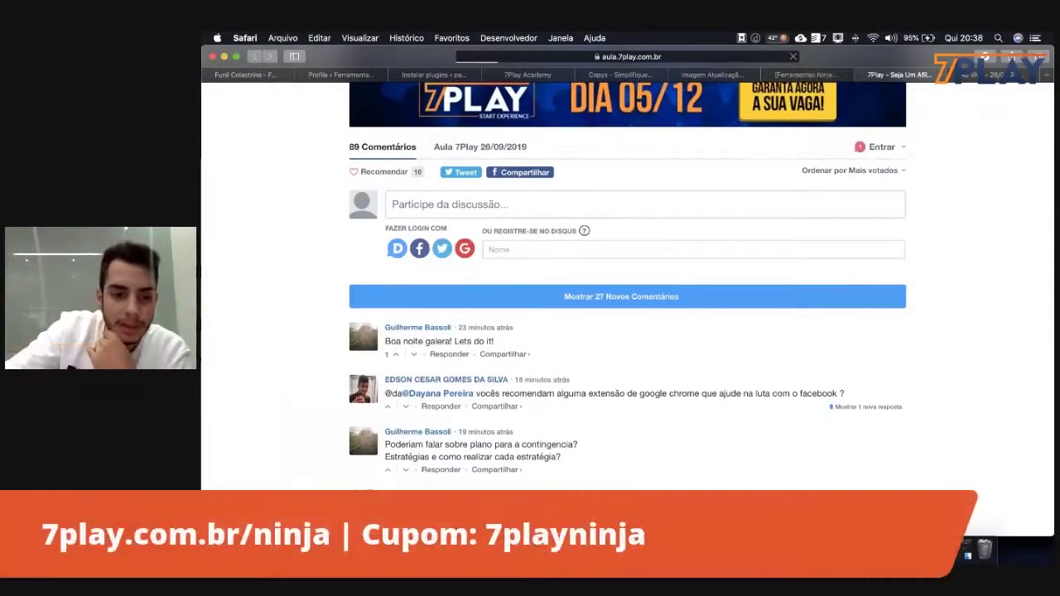
scroll(543, 340, down, 5)
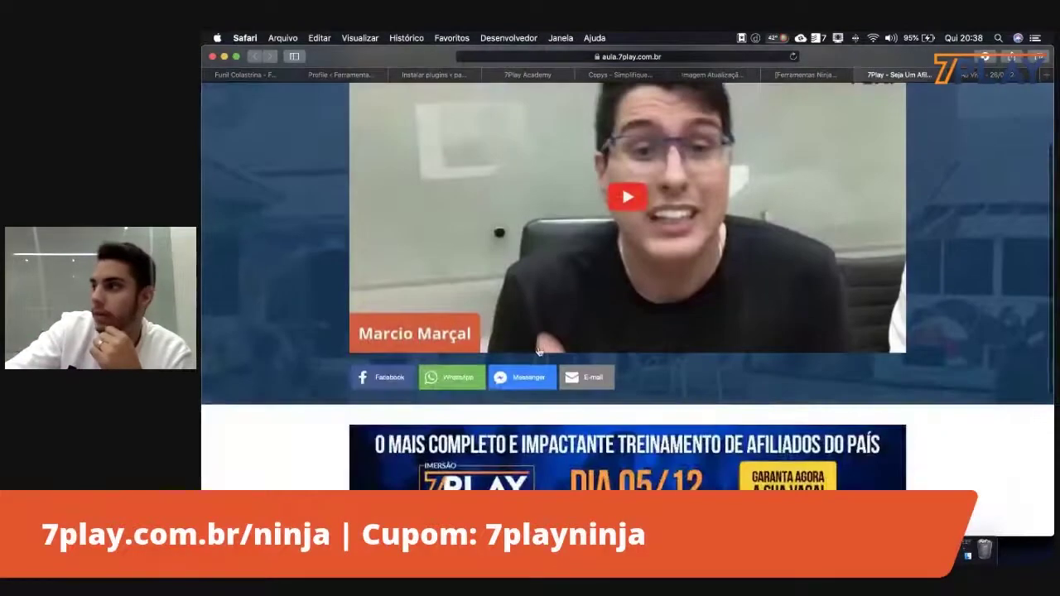
scroll(542, 352, down, 5)
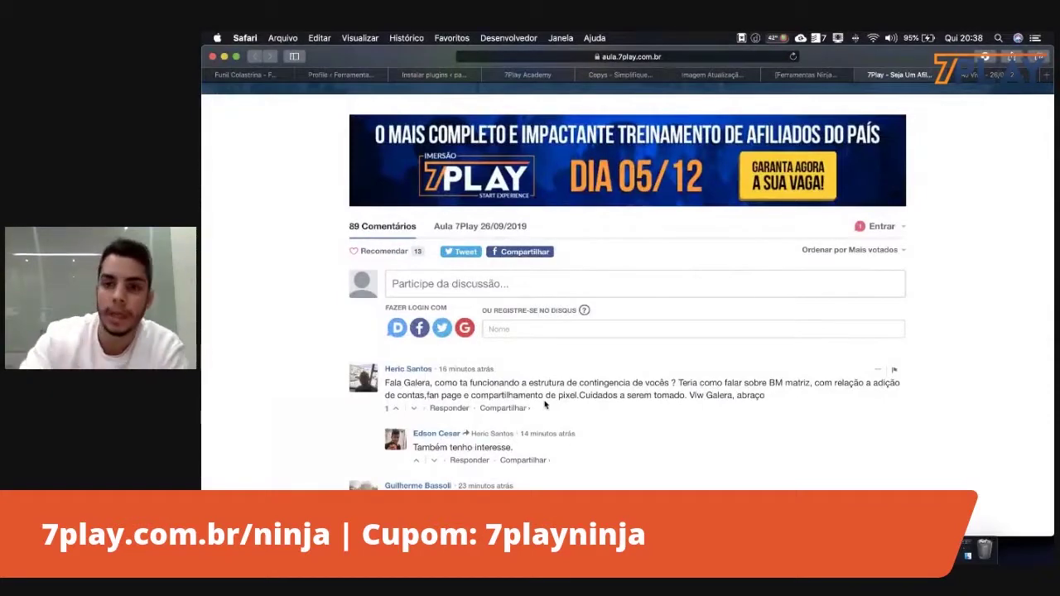
Enter the address 7play.com.br/ninja in a new browser tab without loading it
click(1045, 76)
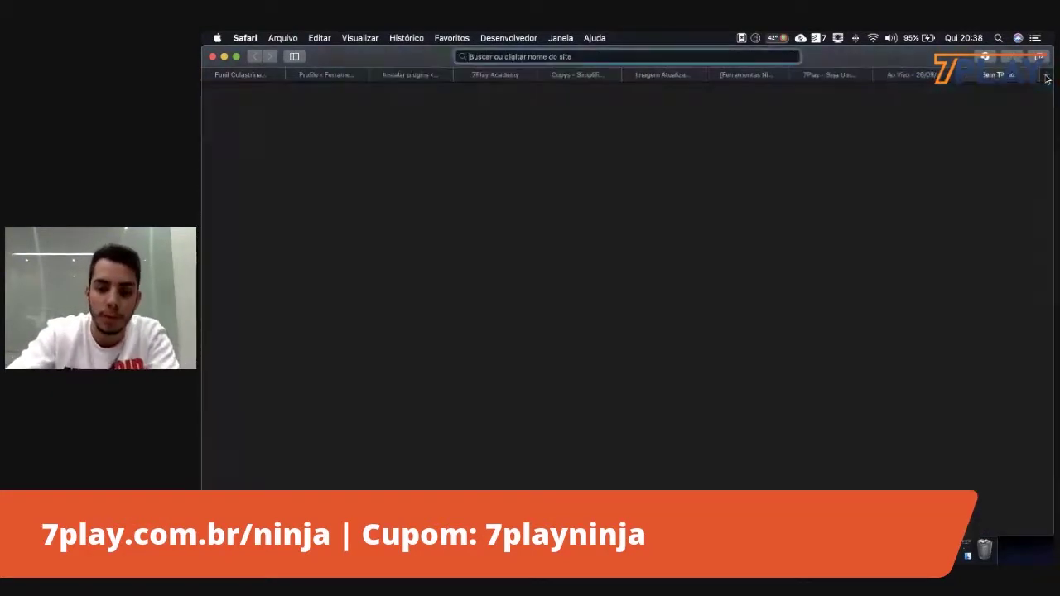
text(7play.)
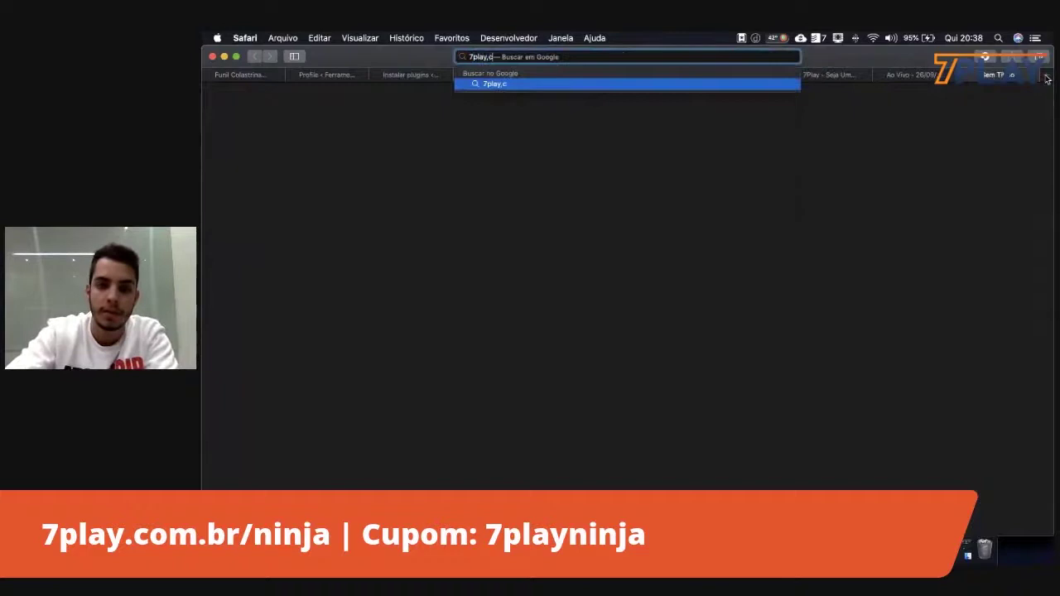
text(com.br/)
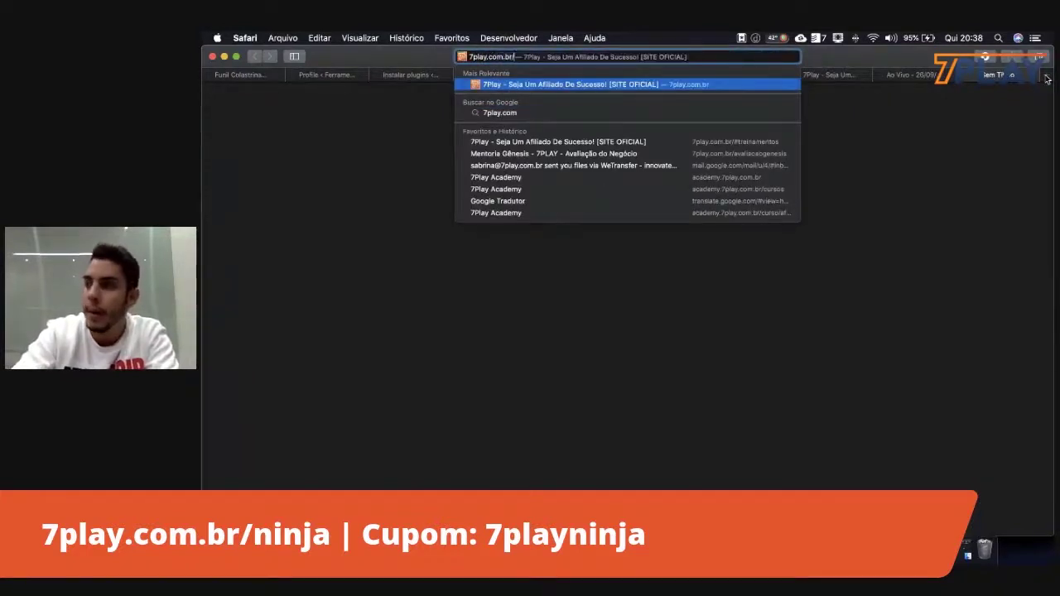
text(/n)
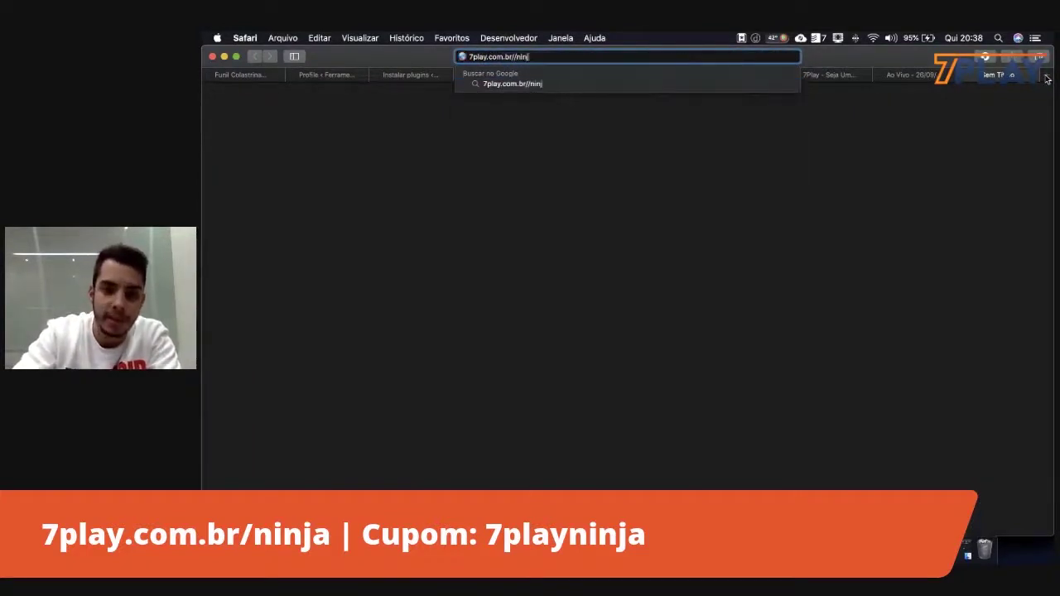
text(inj)
key(BackSpace)
key(BackSpace)
key(BackSpace)
key(BackSpace)
key(BackSpace)
text(nin)
Copy the whole address 7play.com.br/ninja to the clipboard
key(super+a)
key(super+c)
key(super+c)
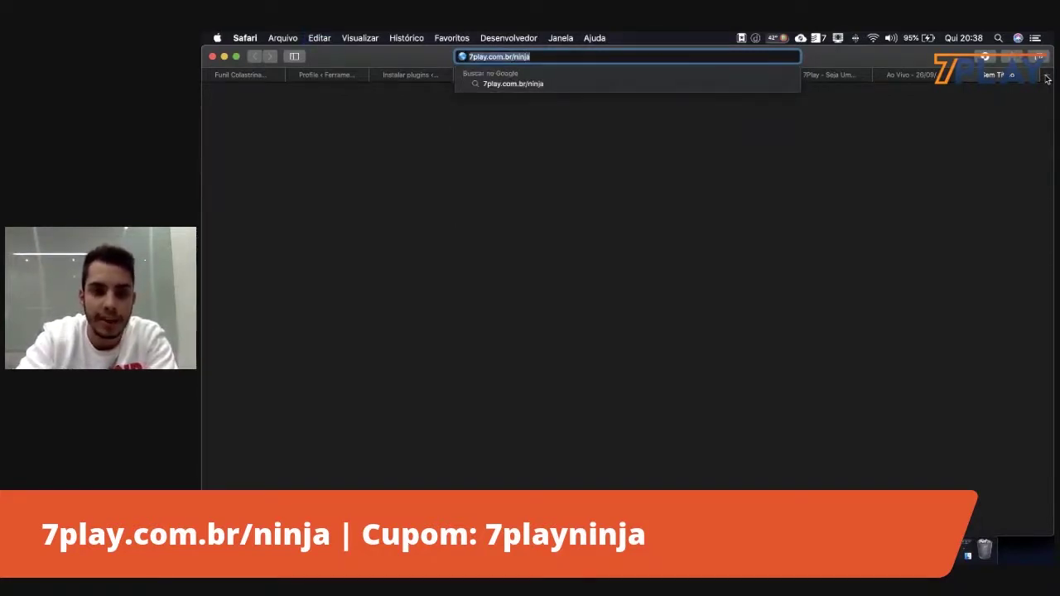
key(super+c)
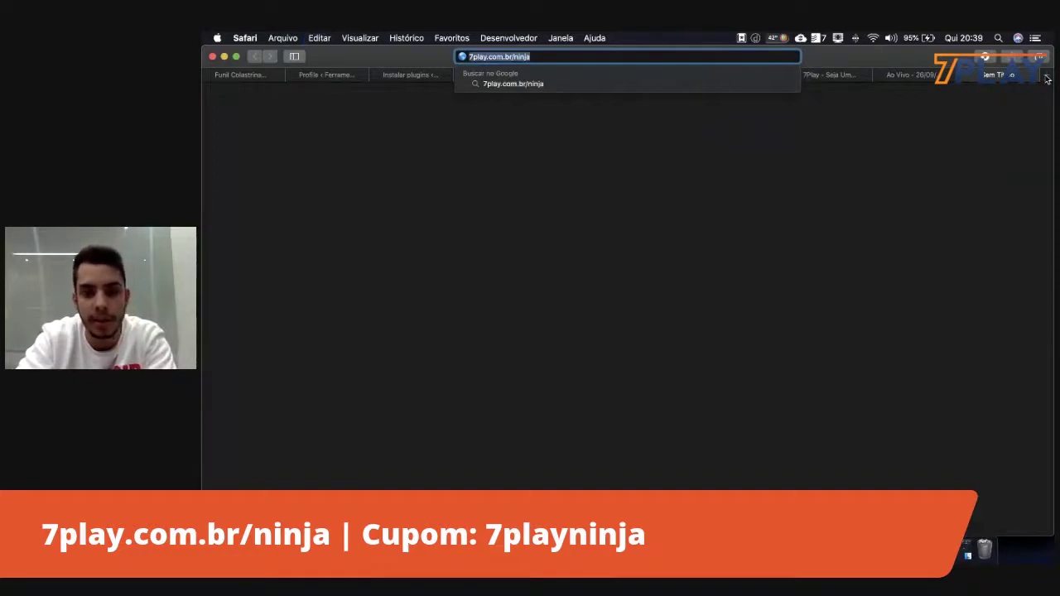
key(super+c)
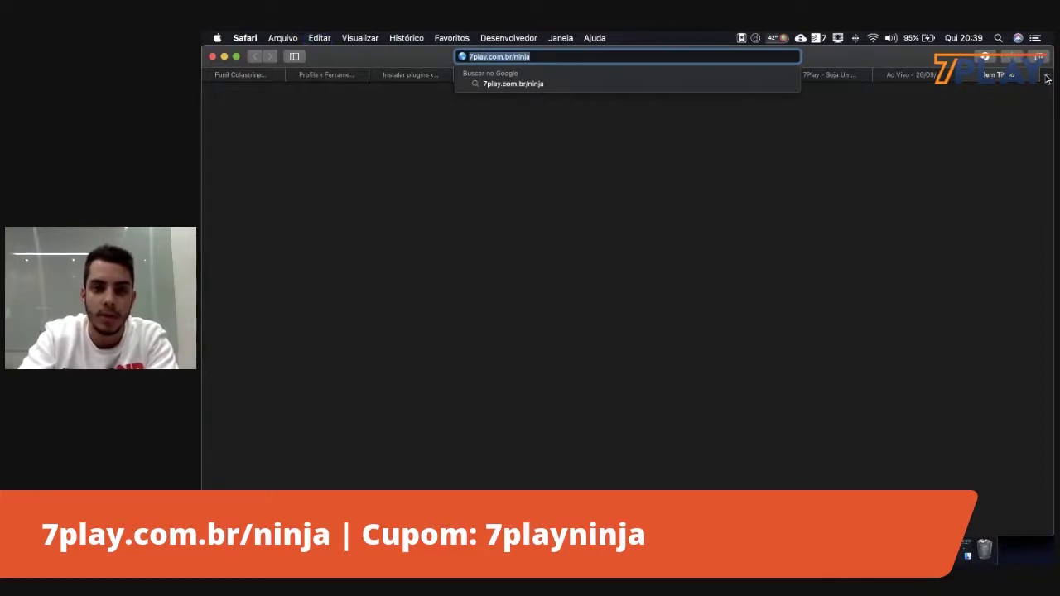
Try to load the pasted address 7play.com.br/ninja and replace it with ferramentasninja.com in the same browser tab
key(super+v)
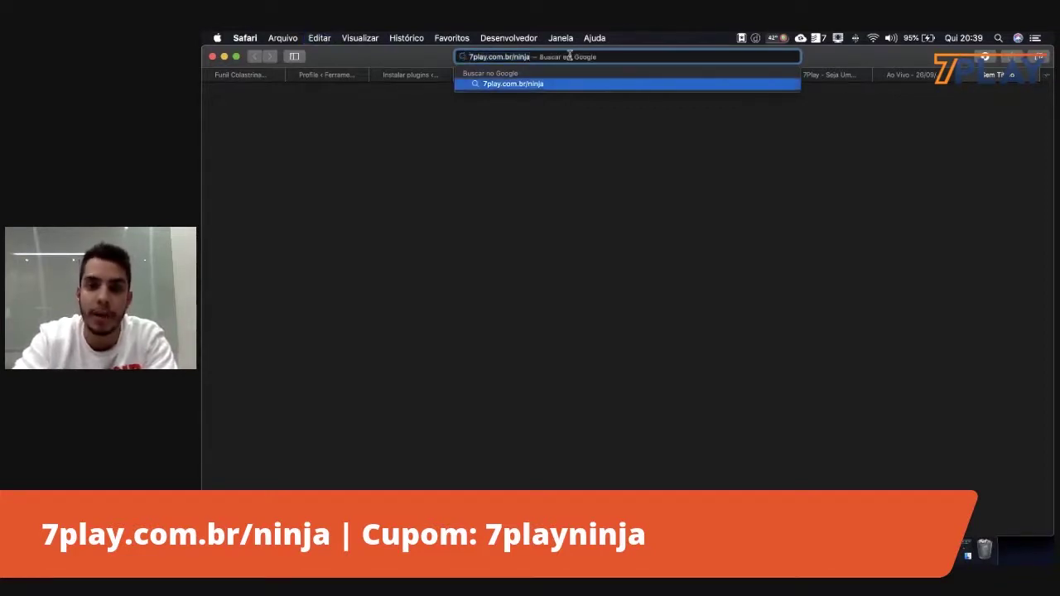
key(Return)
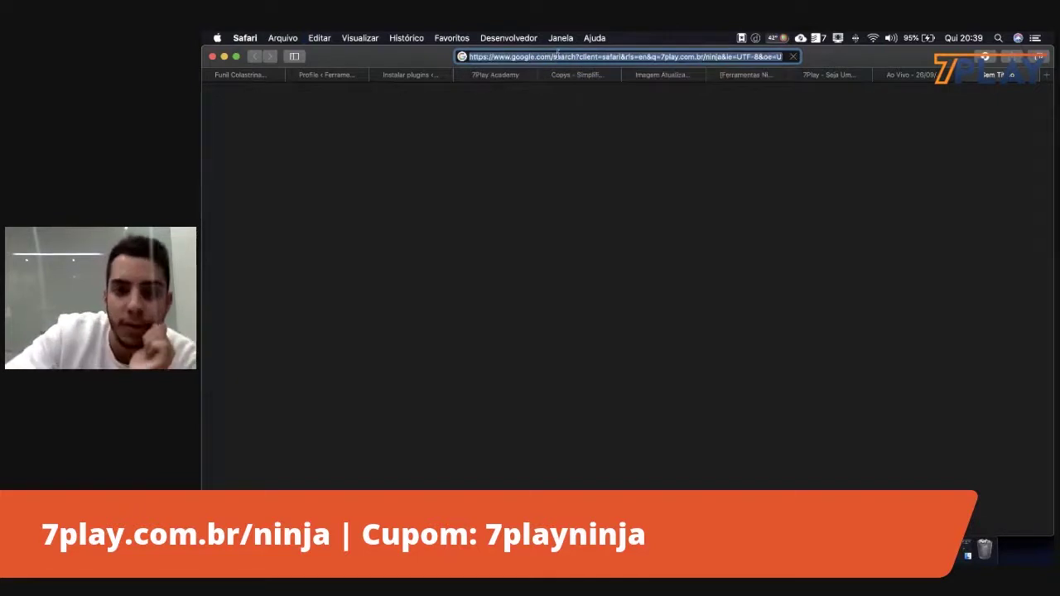
click(571, 56)
triple_click(571, 56)
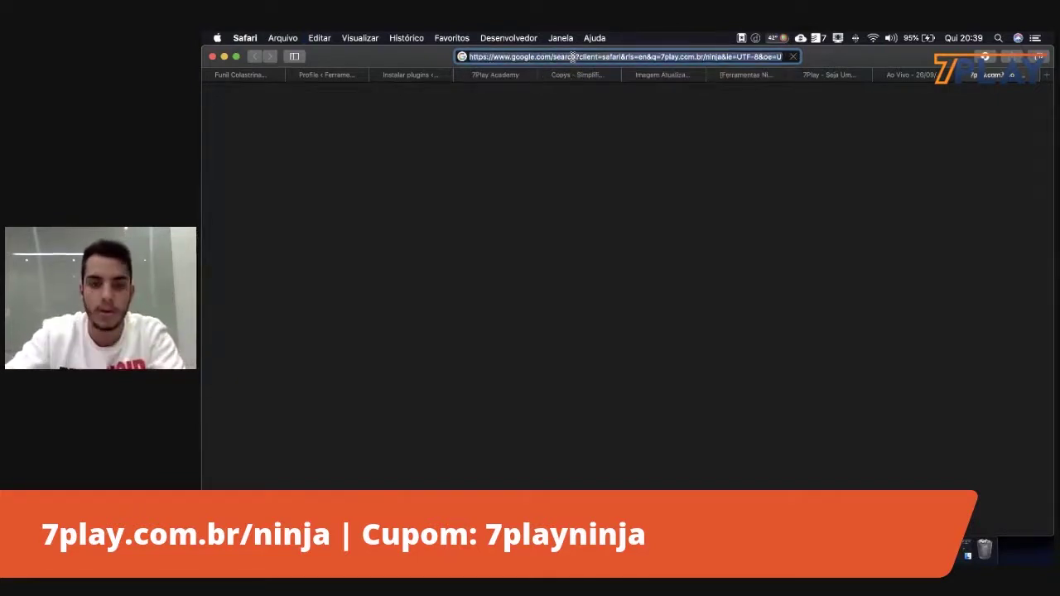
text(ferramentasninja.com)
key(Return)
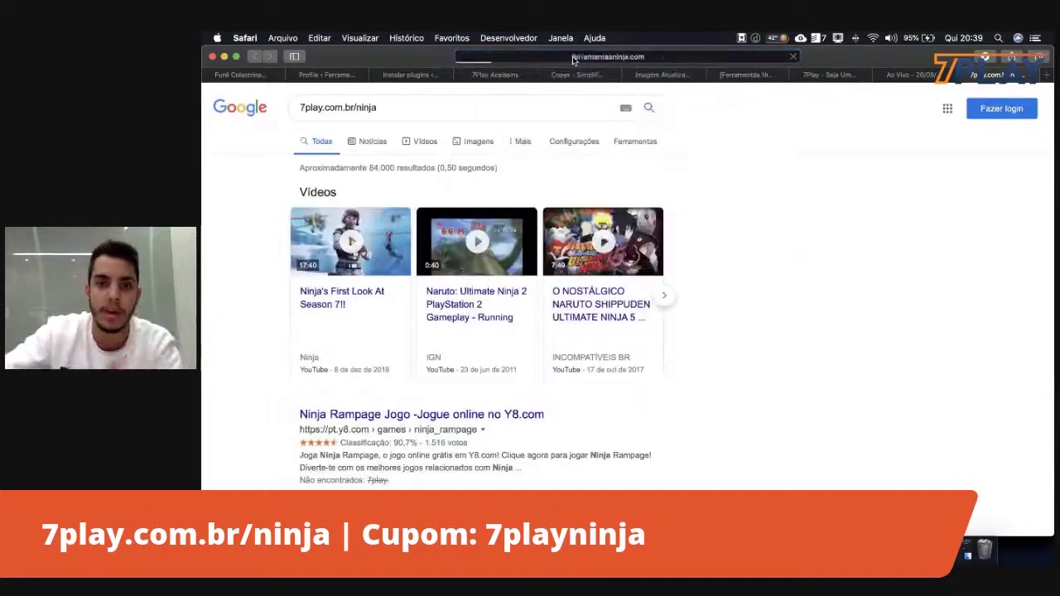
Move the ferramentasninja.com browser tab to second place, directly before the Profile tab, and keep it active
drag(619, 70, 291, 91)
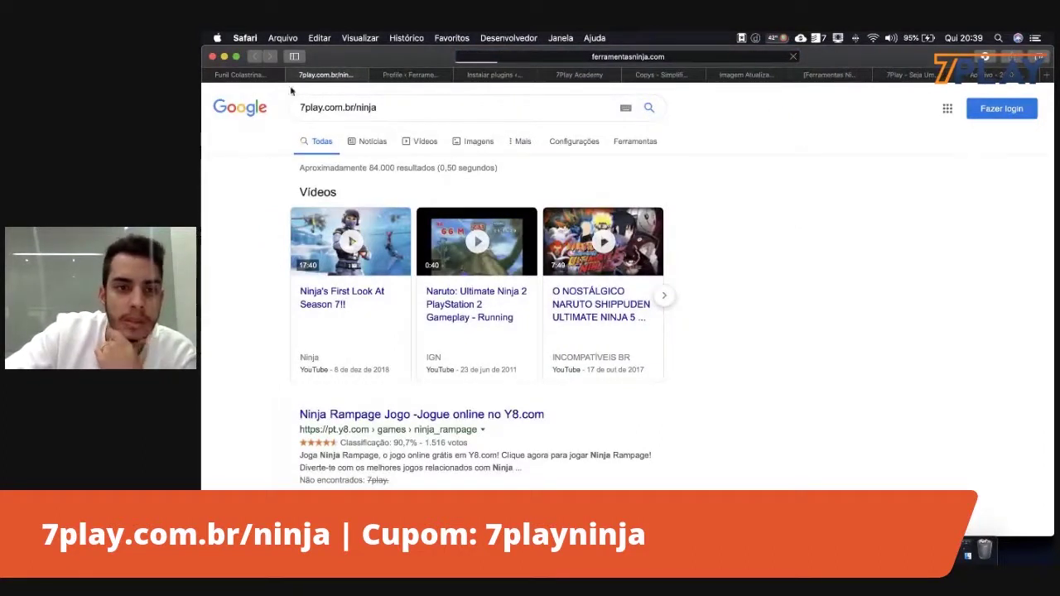
click(399, 74)
click(336, 75)
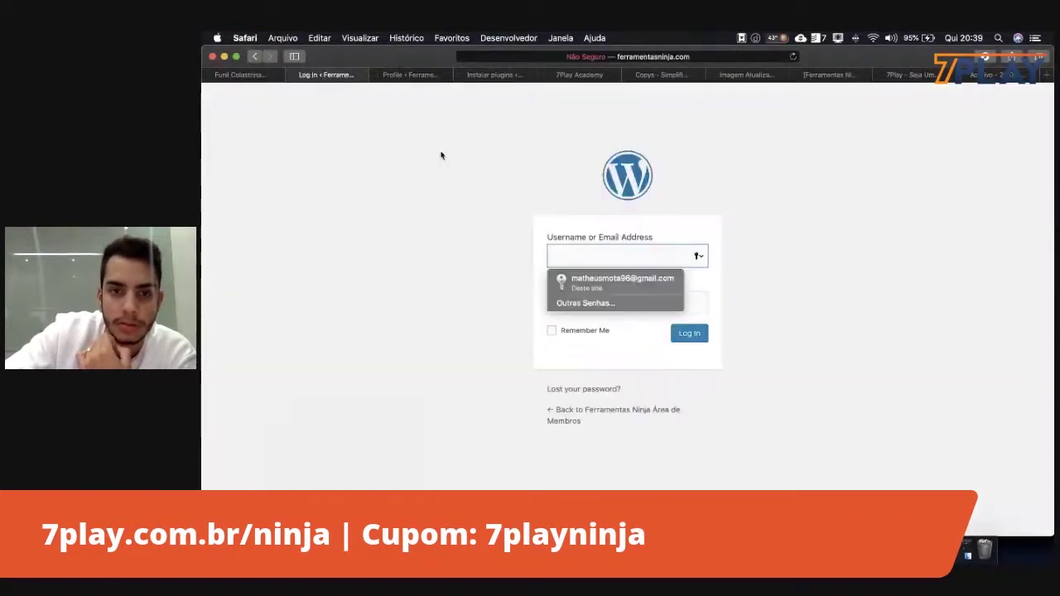
Try to reach the public ferramentasninja.com page by deleting the end of the login page's address and reloading
click(601, 56)
drag(601, 60, 542, 59)
key(BackSpace)
key(Return)
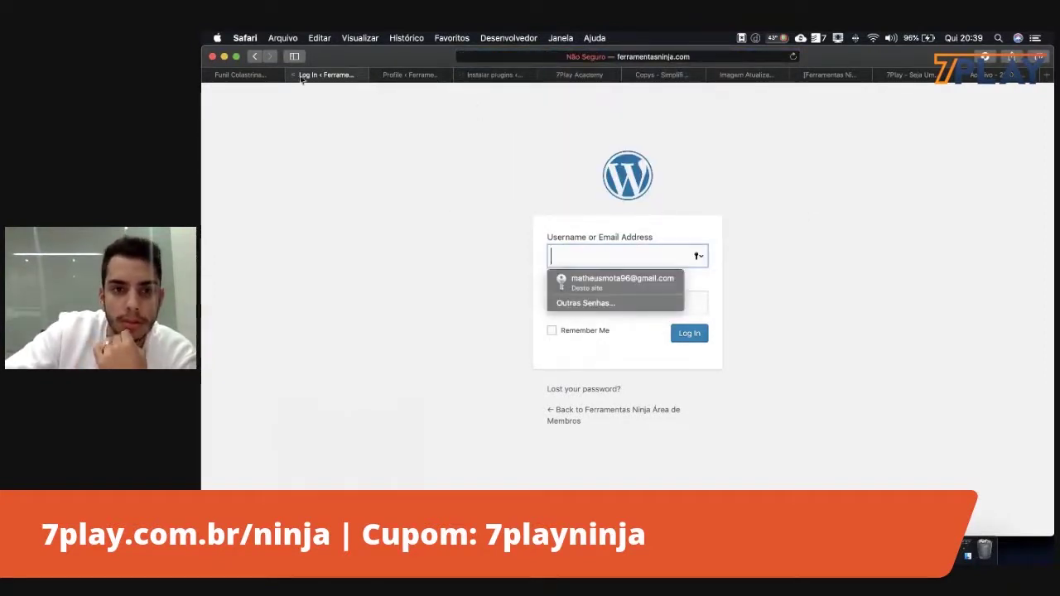
Search Google for "ferramentas ninjas" and open the ferramentas.ninja site from the results
click(485, 56)
text(f)
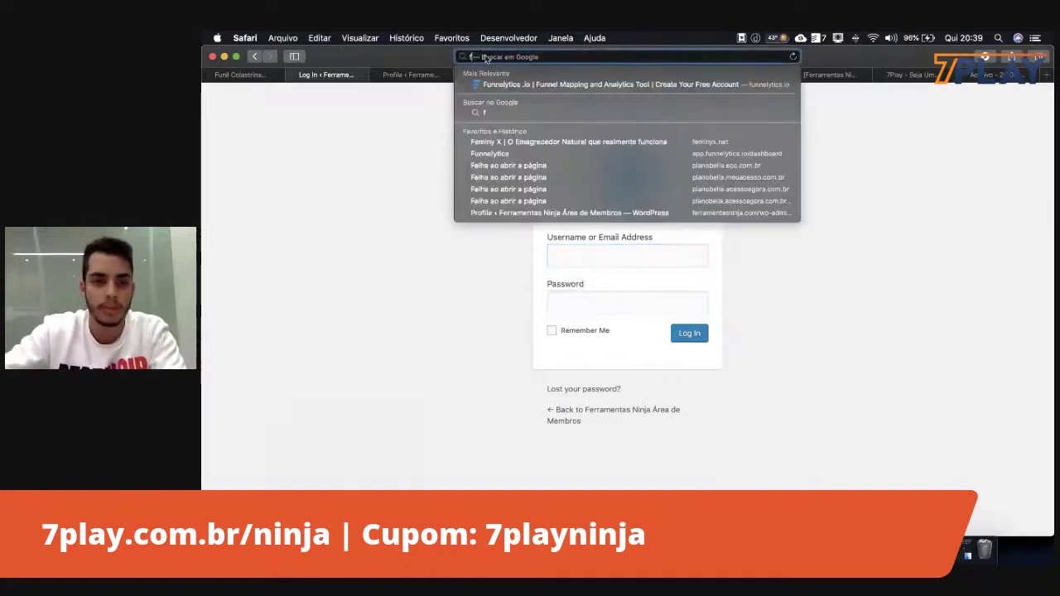
key(BackSpace)
text(ferramentas nunj)
key(BackSpace)
key(BackSpace)
key(BackSpace)
text(inj)
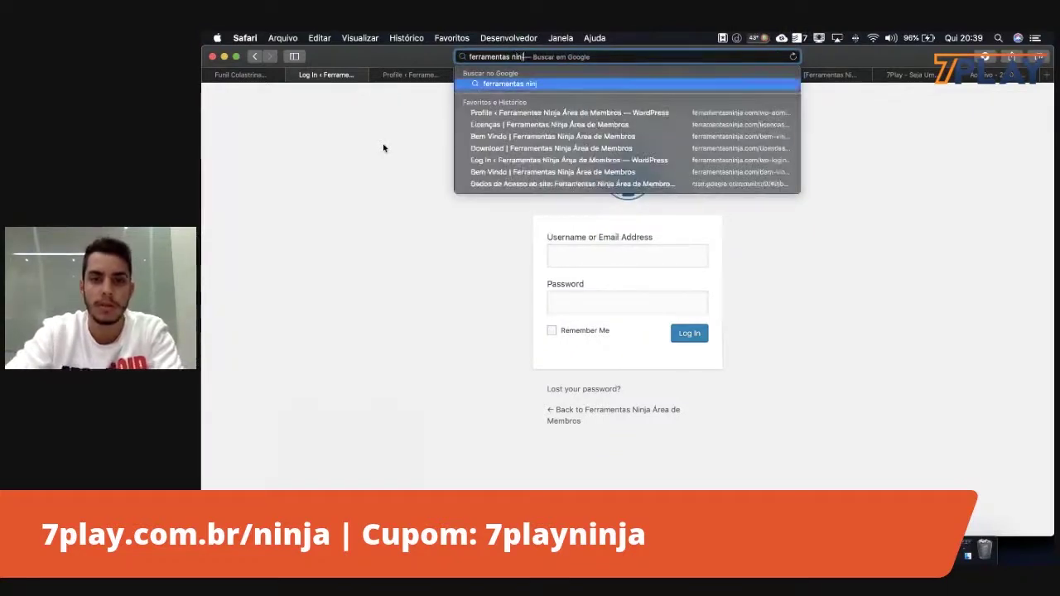
text(as)
key(Return)
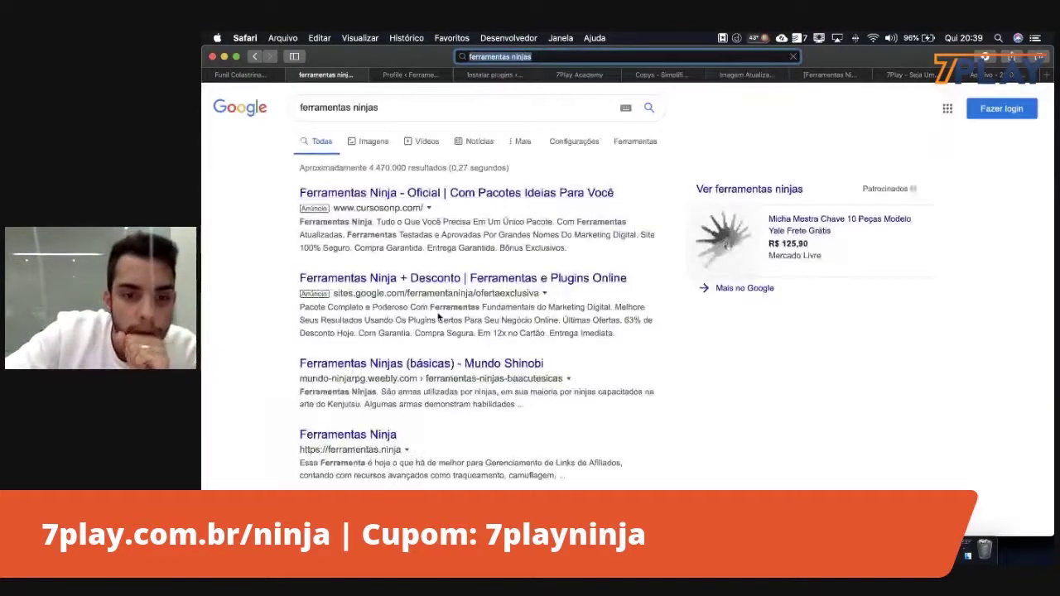
scroll(438, 317, down, 3)
click(389, 304)
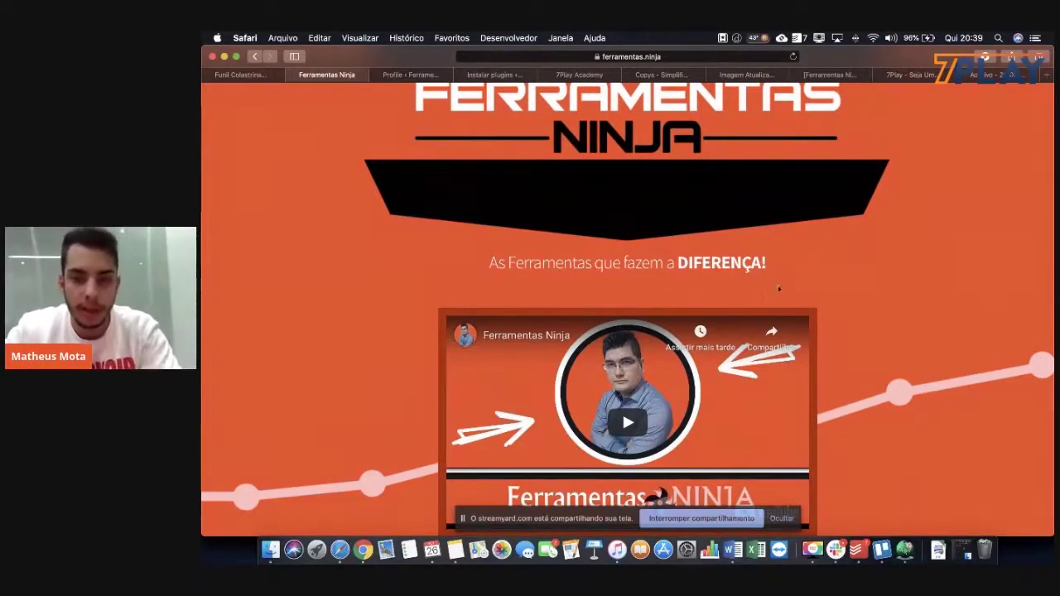
Examine the Ferramentas Ninja sales page, including the intro video, the plugin descriptions and the testimonial videos
scroll(794, 281, down, 3)
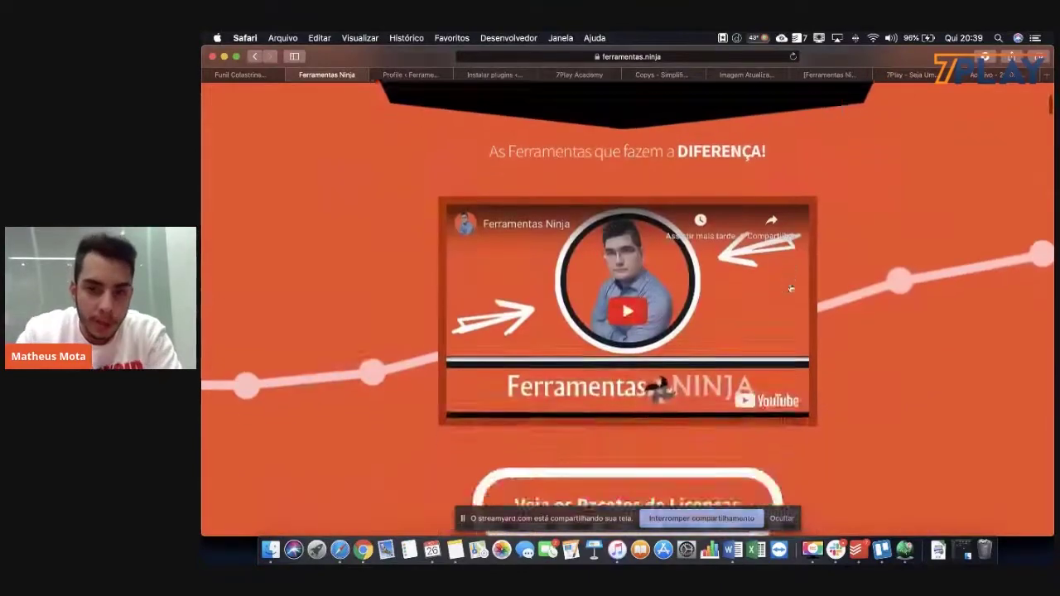
scroll(797, 283, up, 4)
scroll(798, 284, down, 10)
scroll(801, 284, down, 15)
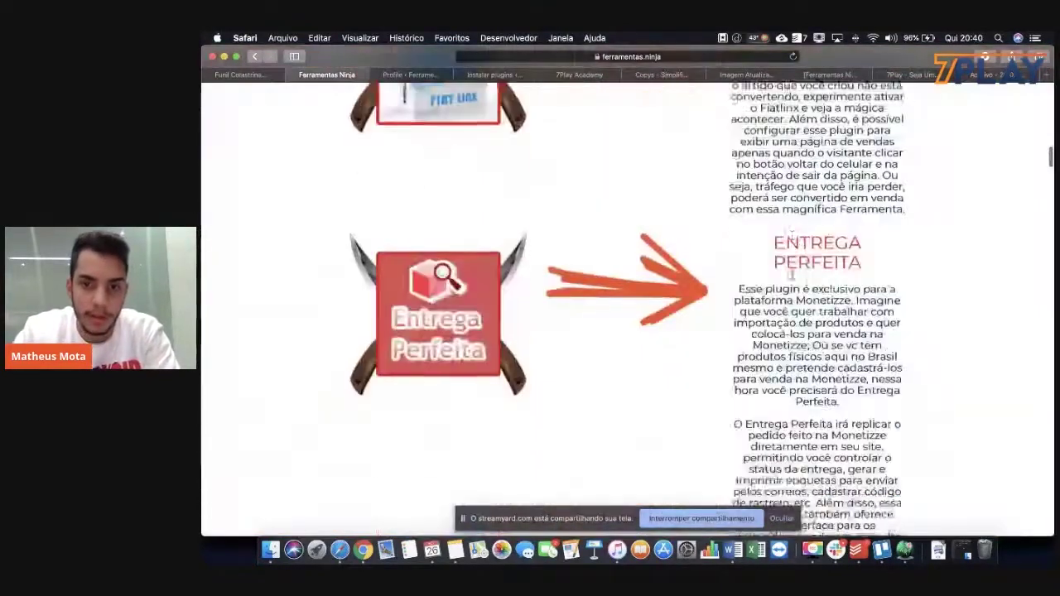
scroll(770, 274, up, 15)
scroll(766, 283, down, 10)
scroll(758, 291, down, 10)
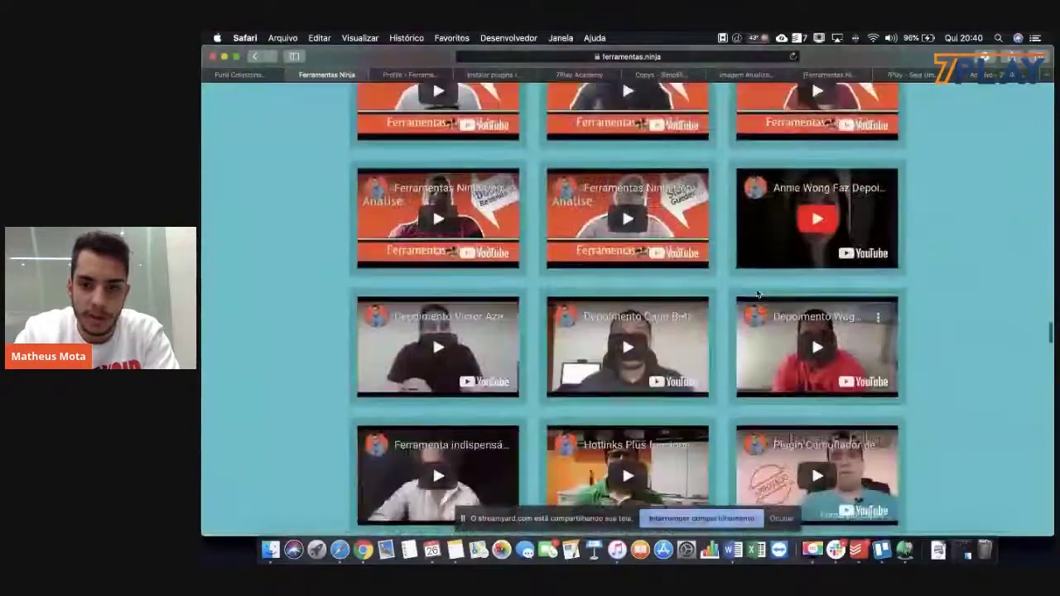
Review the license packages on the sales page and open the checkout for the 1 Campo de Licença package
scroll(755, 294, down, 2)
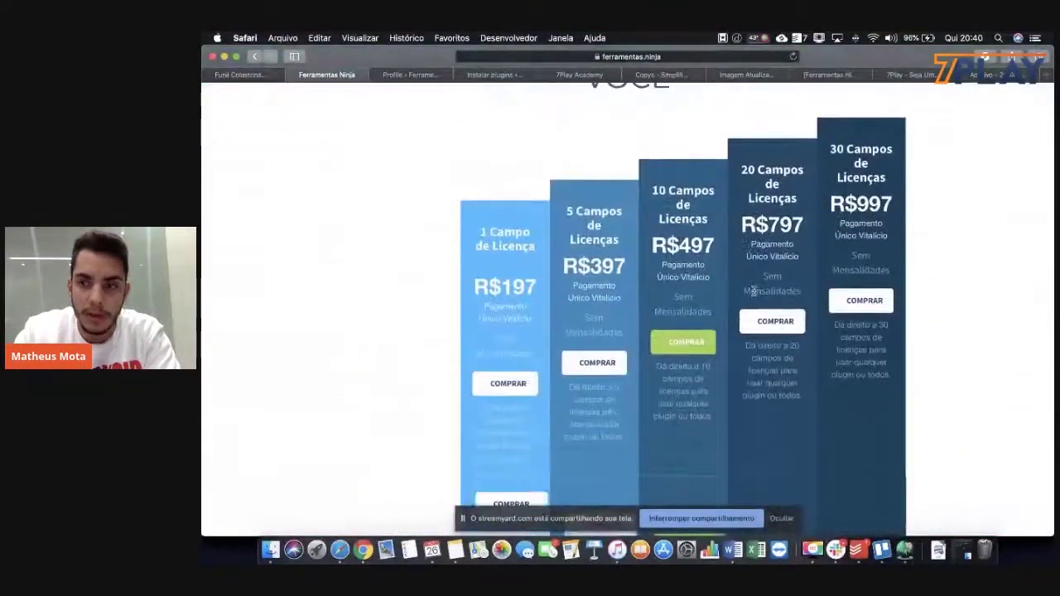
scroll(752, 294, down, 3)
scroll(752, 295, down, 5)
scroll(750, 296, up, 7)
scroll(712, 299, down, 3)
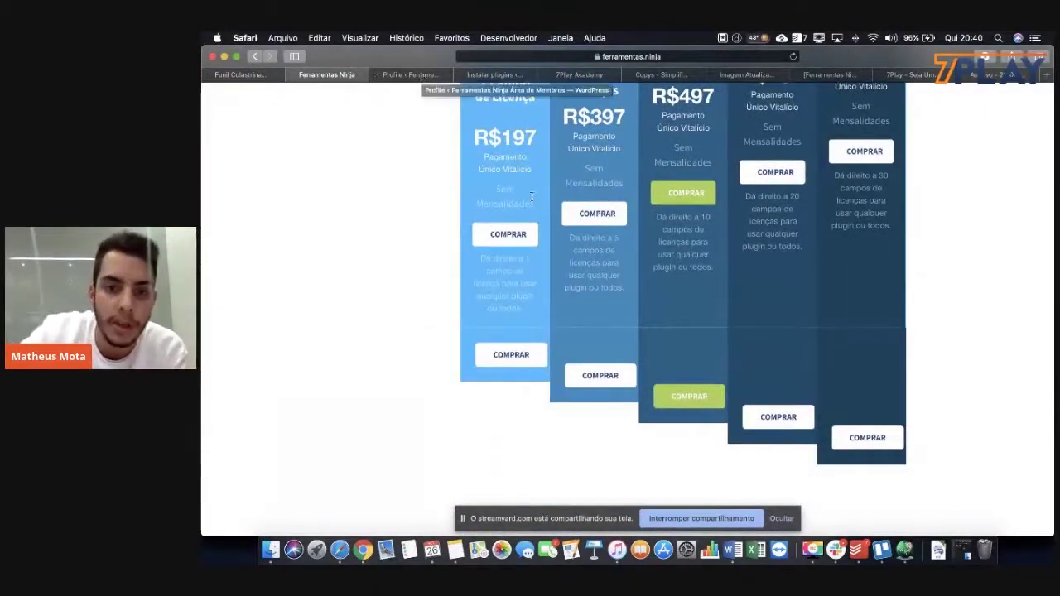
scroll(541, 184, up, 4)
scroll(525, 367, down, 1)
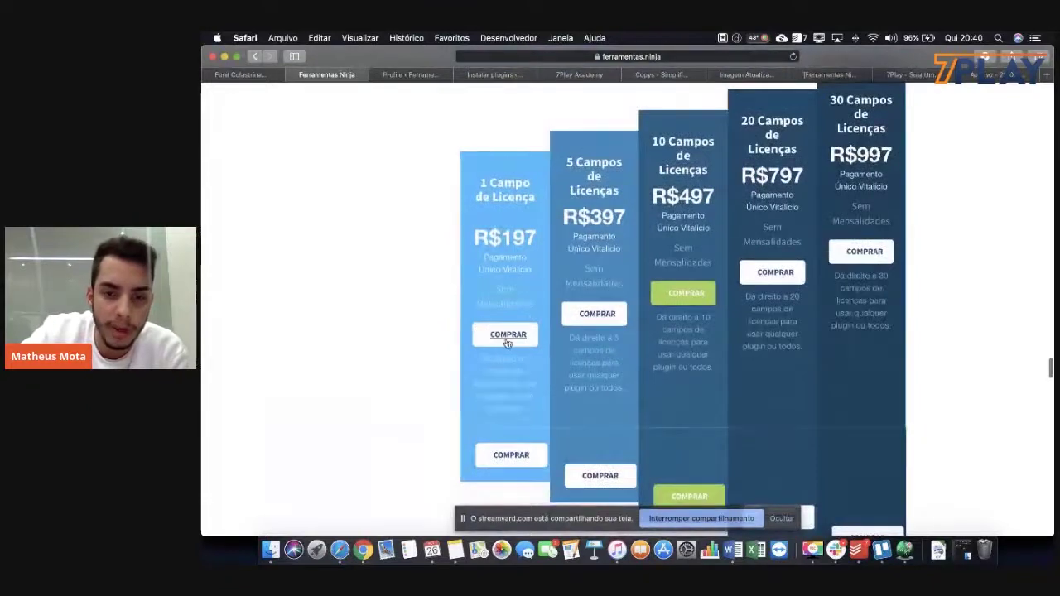
click(501, 339)
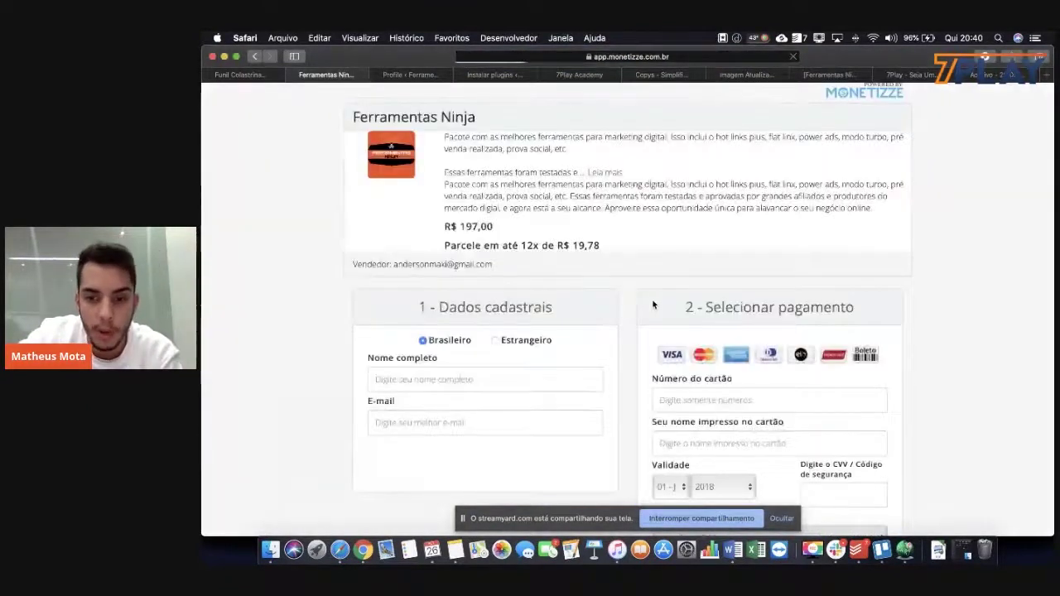
Apply the discount coupon 7playninja to the Ferramentas Ninja order on the Monetizze checkout page
scroll(654, 303, down, 4)
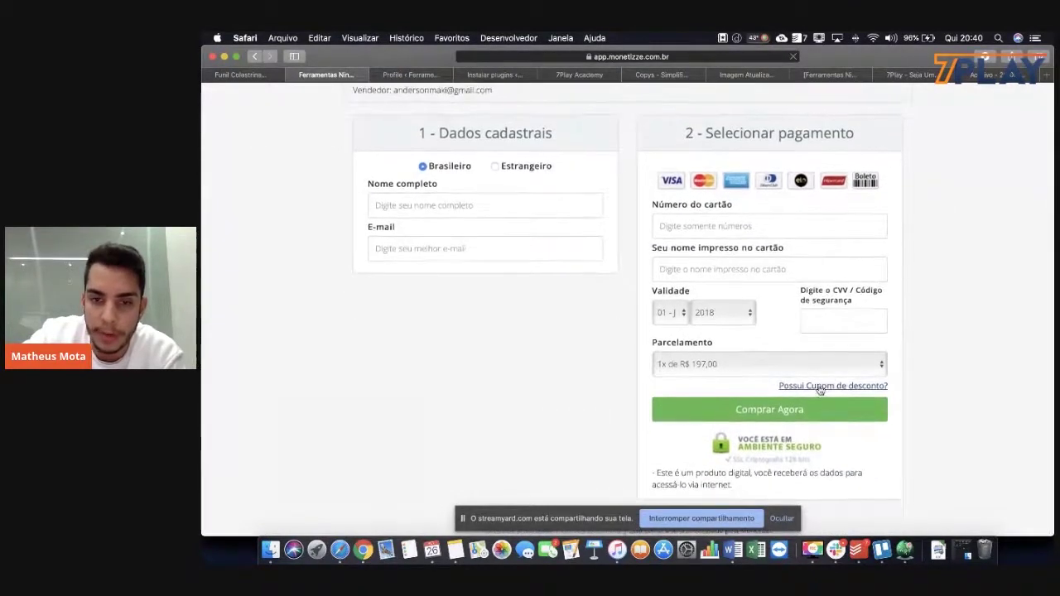
click(825, 389)
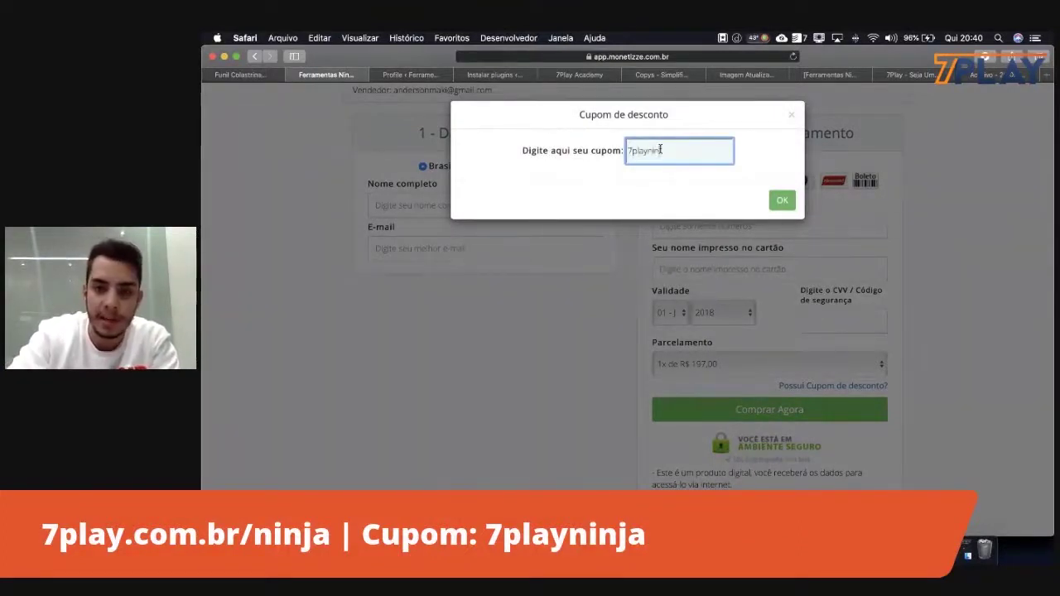
click(785, 203)
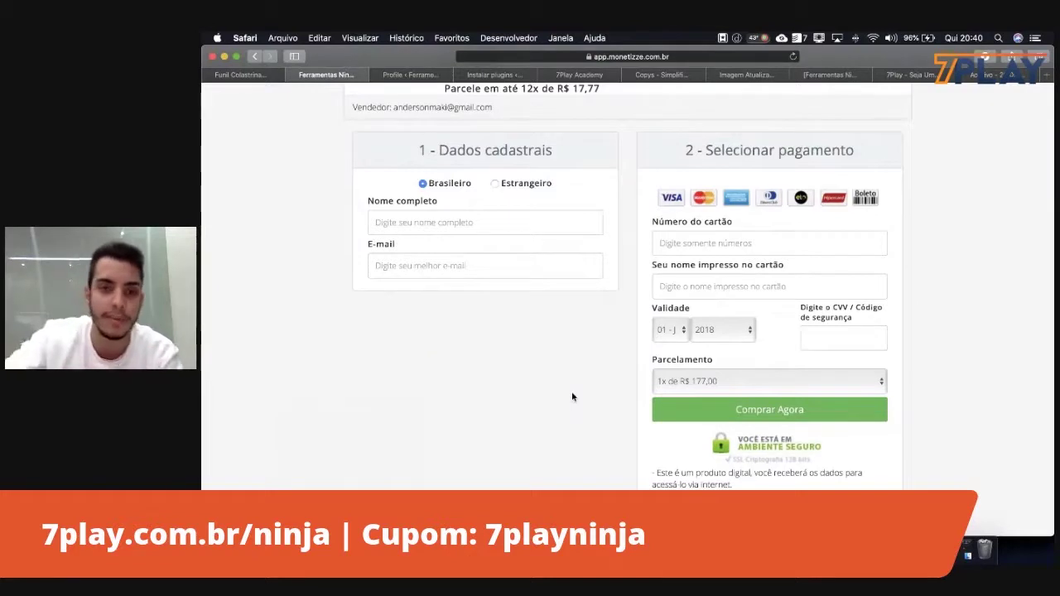
Look through the WordPress profile page of the Ferramentas Ninja members' area, from Personal Options to Account Management
click(409, 75)
scroll(495, 245, up, 5)
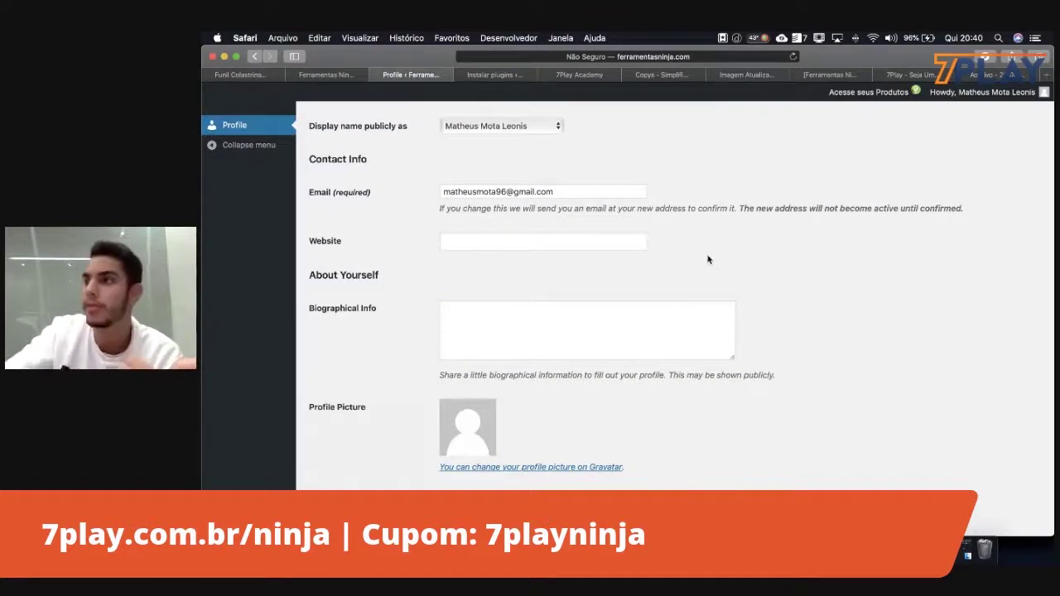
scroll(742, 257, up, 5)
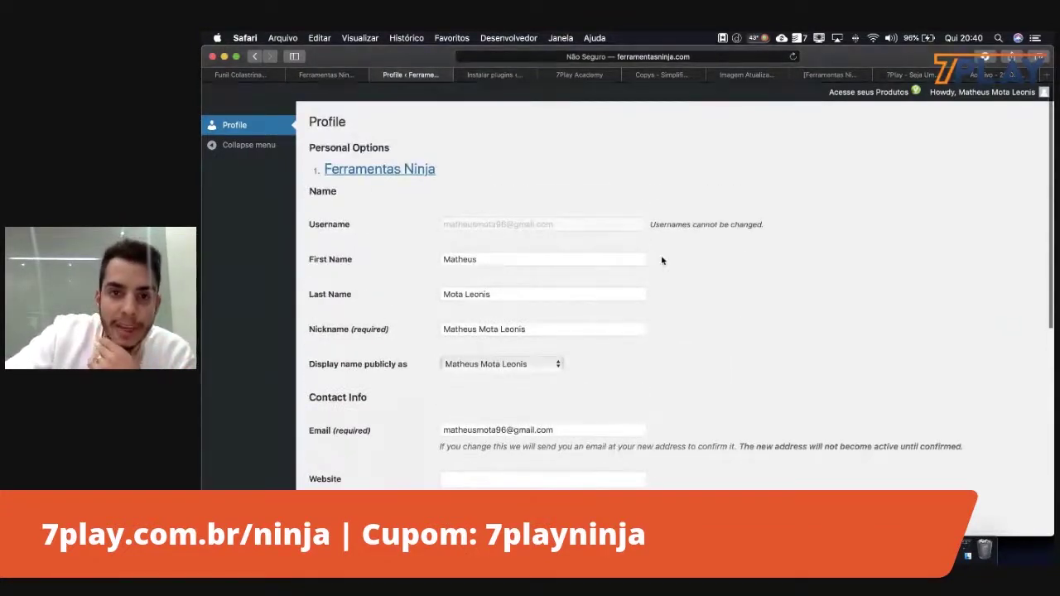
scroll(696, 225, down, 10)
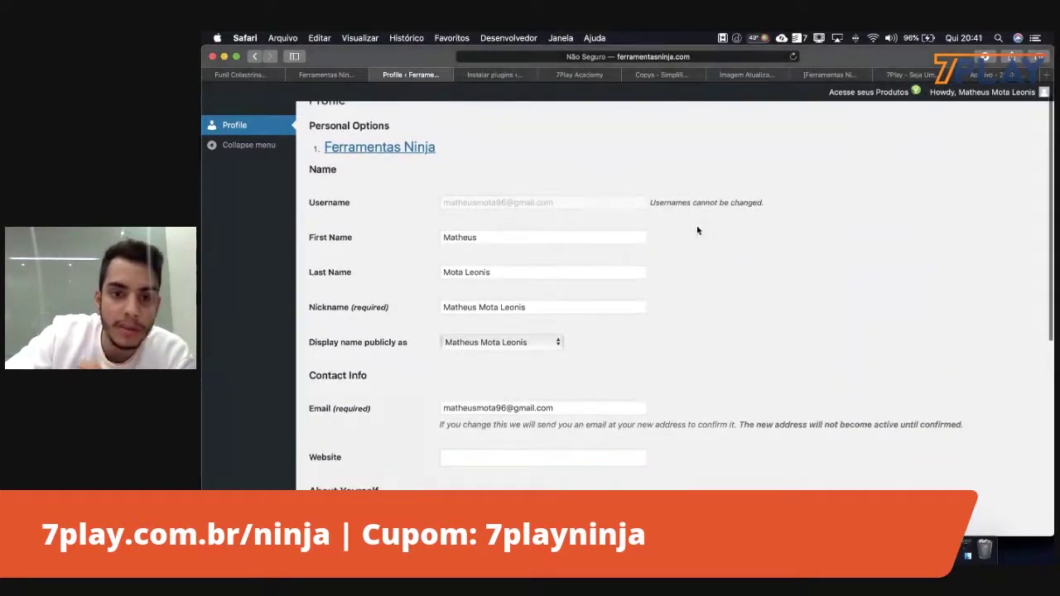
scroll(697, 227, up, 10)
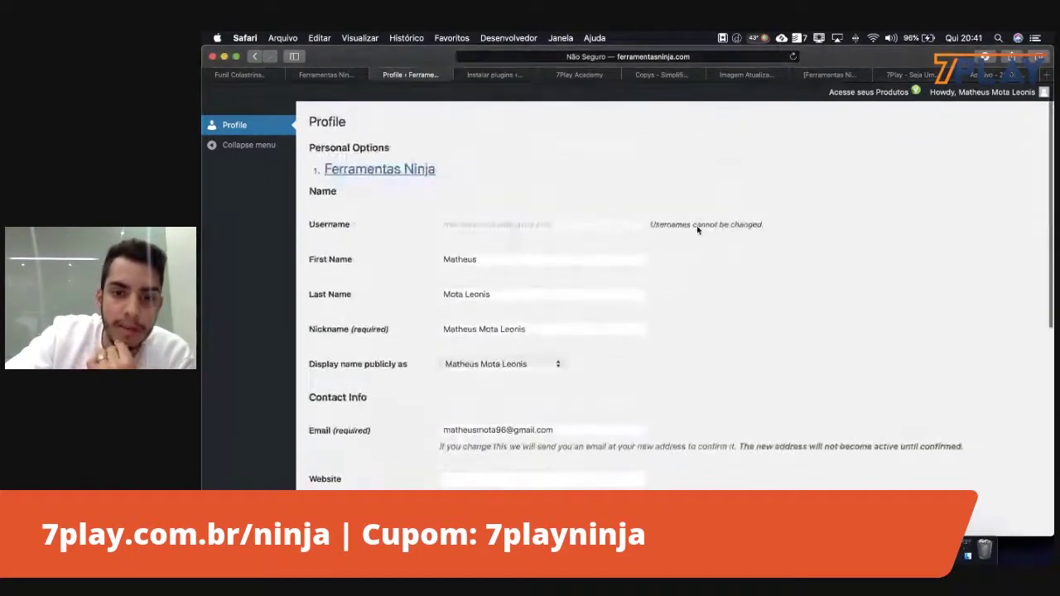
scroll(698, 227, down, 10)
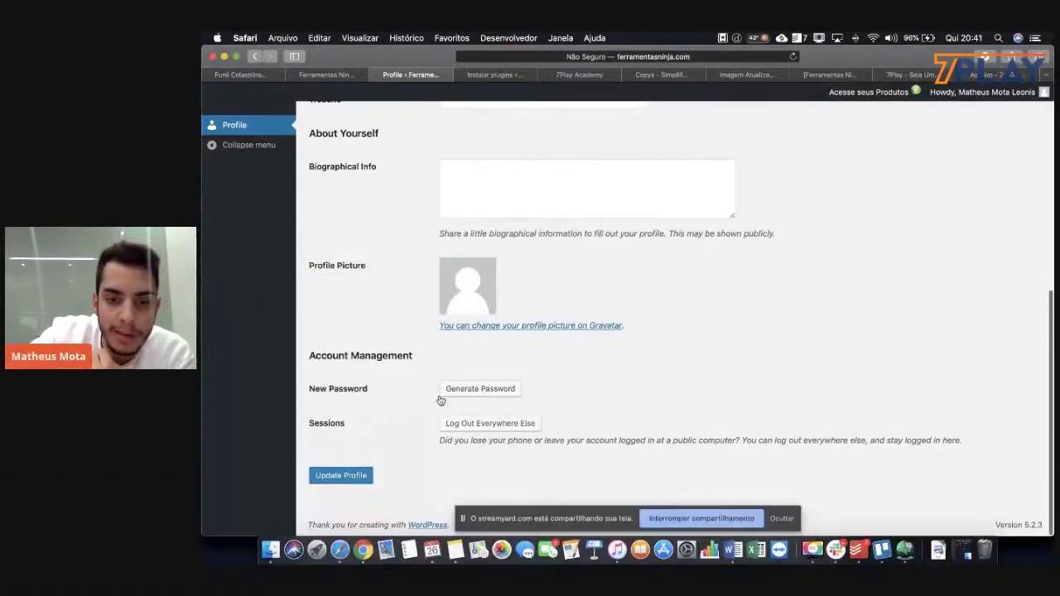
Point out the Personal Options heading on the profile page and open the Ferramentas Ninja product listed under it
scroll(424, 357, up, 5)
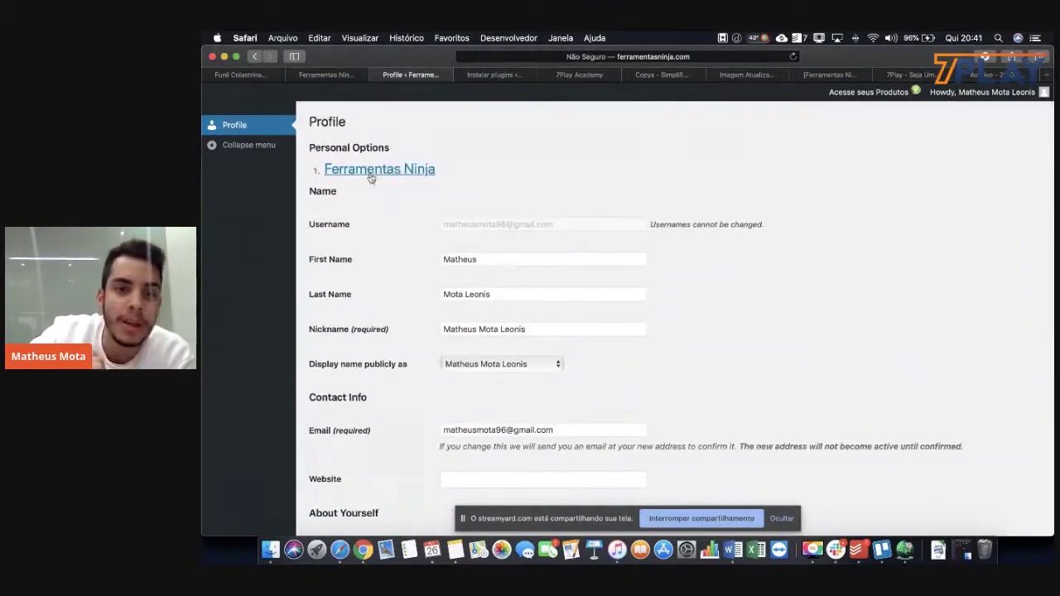
drag(396, 149, 308, 148)
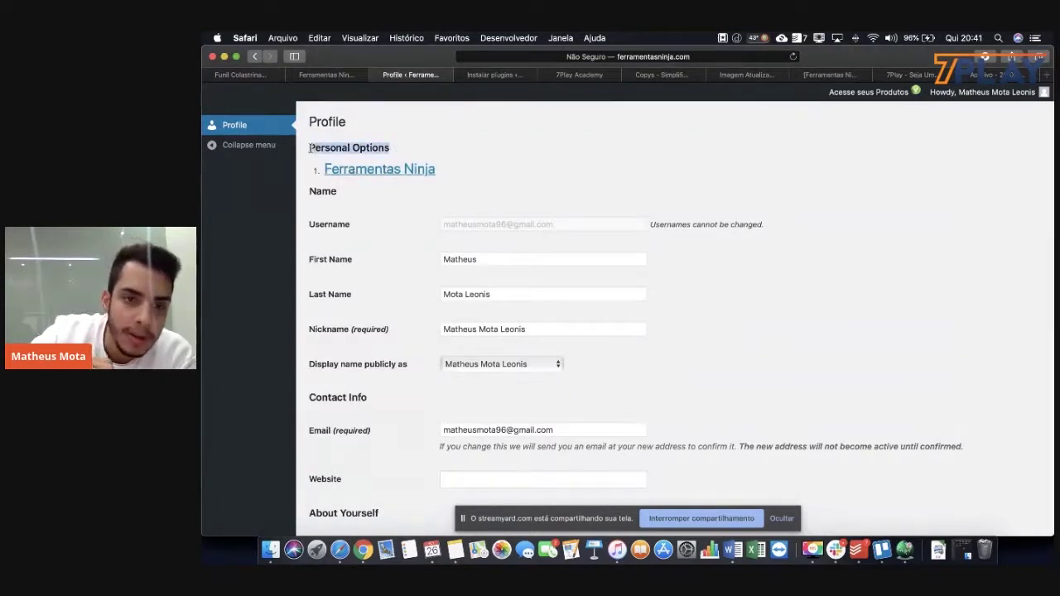
click(346, 171)
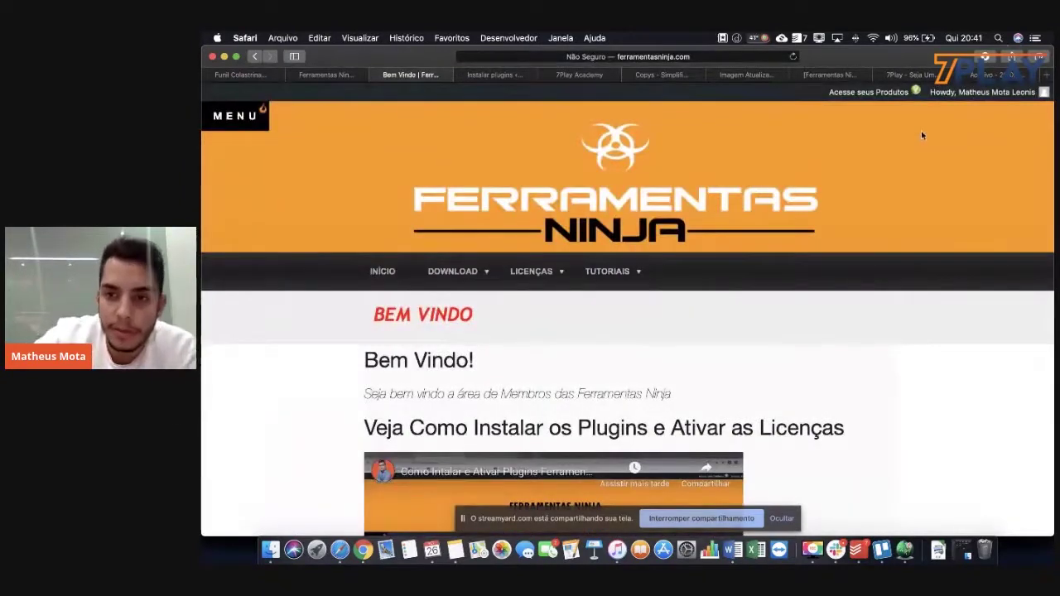
Examine the Bem Vindo page of the members' area, including the installation video and the Download, Licenças and Tutoriais sections
scroll(664, 336, down, 1)
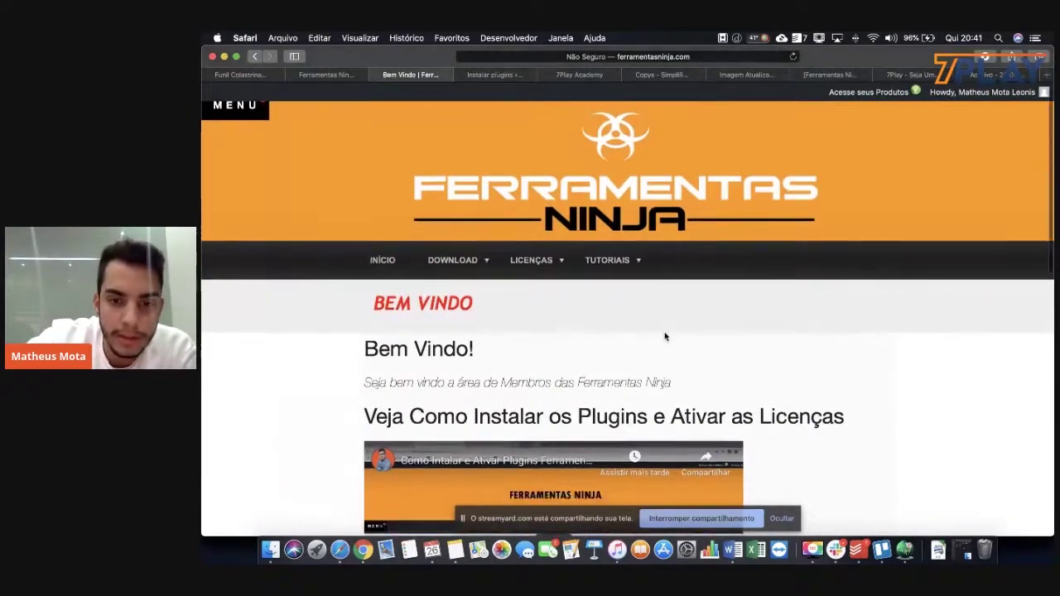
scroll(664, 336, down, 5)
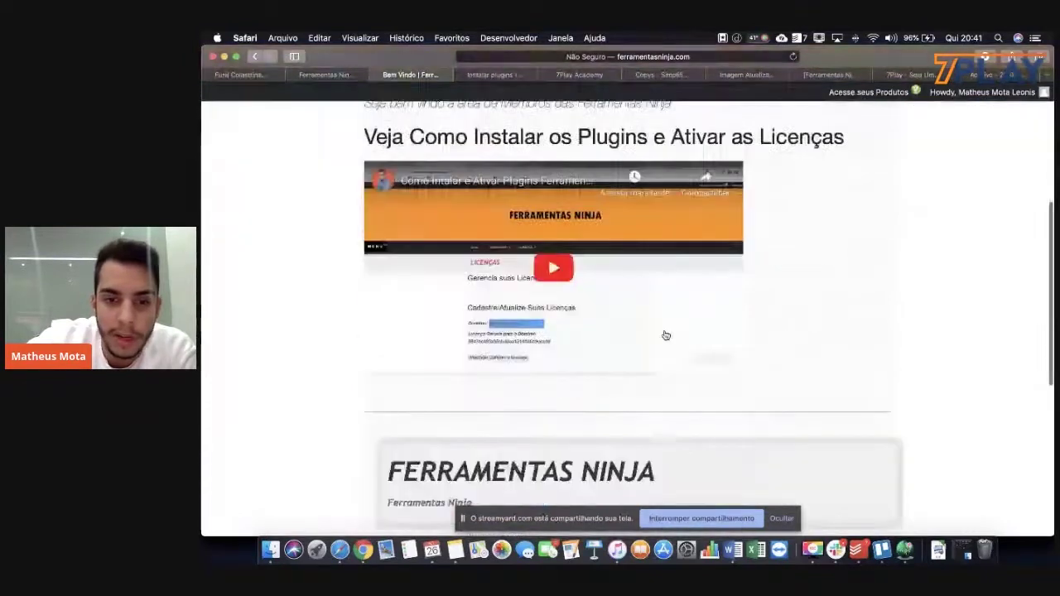
scroll(666, 335, down, 9)
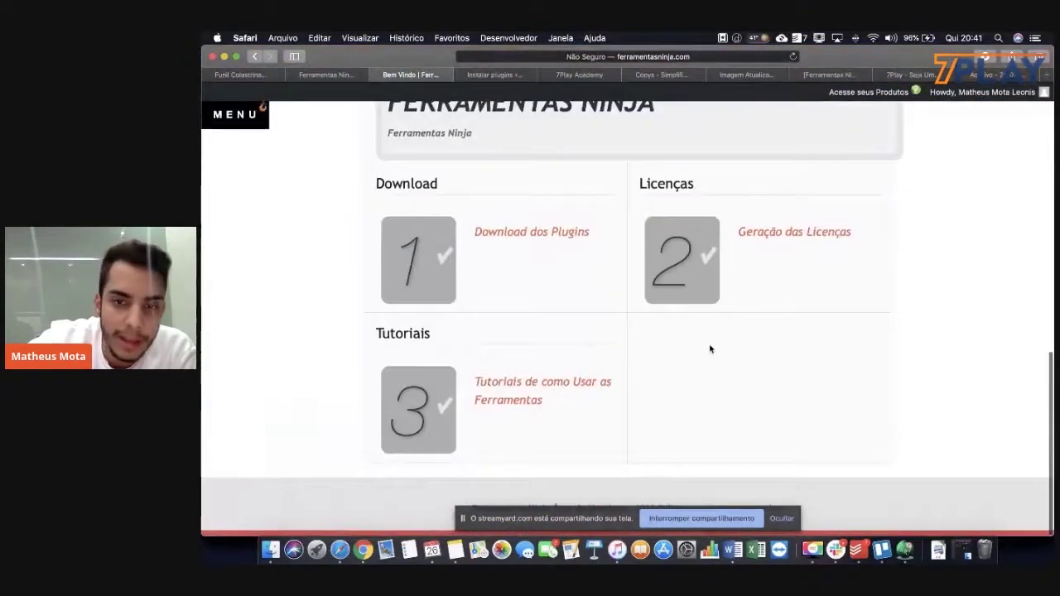
scroll(708, 349, up, 15)
mouse_move(537, 280)
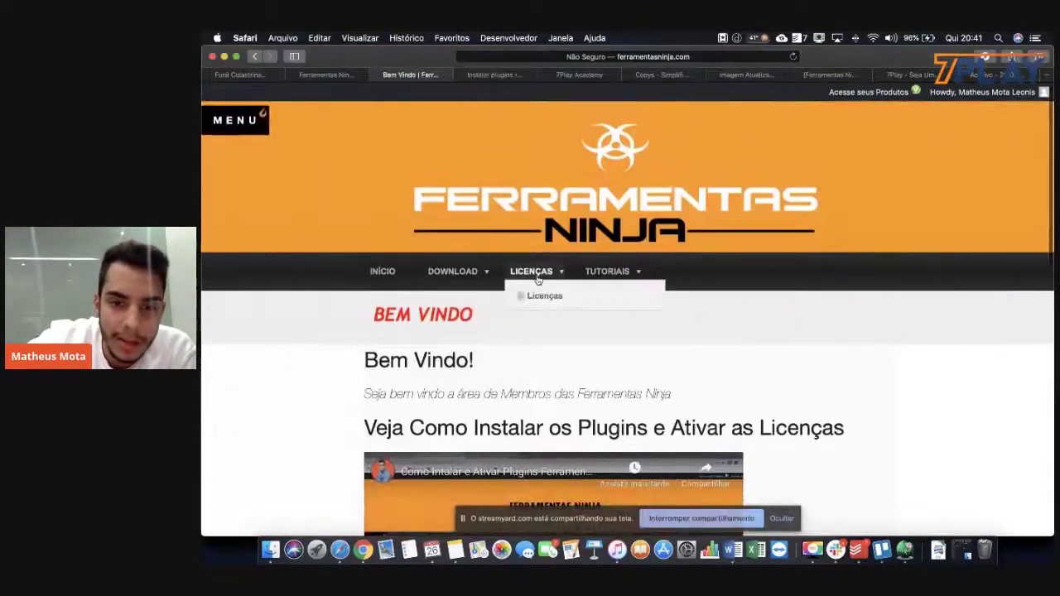
scroll(526, 292, down, 2)
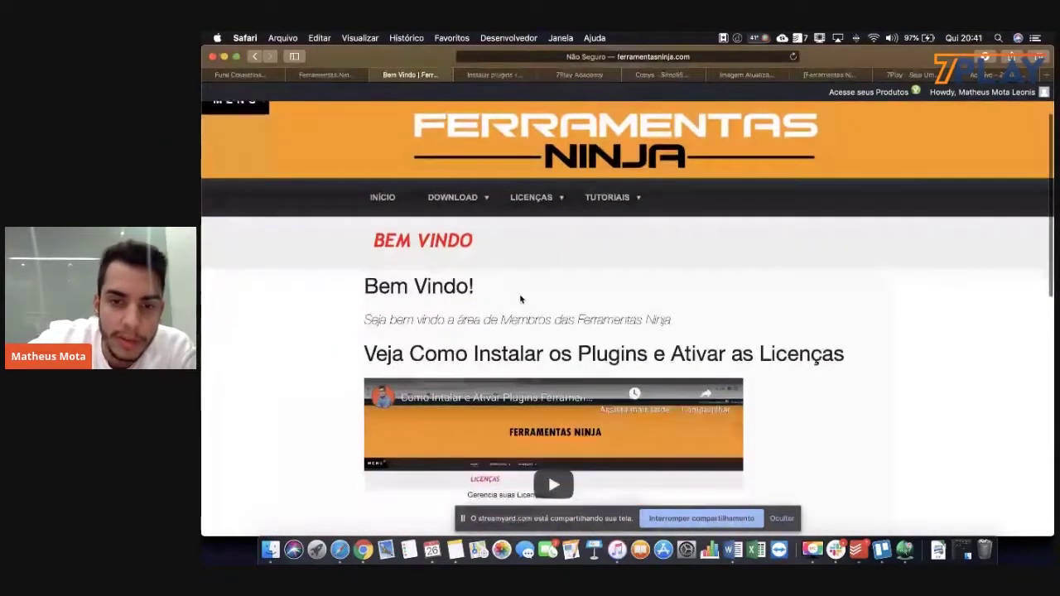
scroll(520, 299, down, 10)
scroll(519, 294, up, 12)
mouse_move(480, 278)
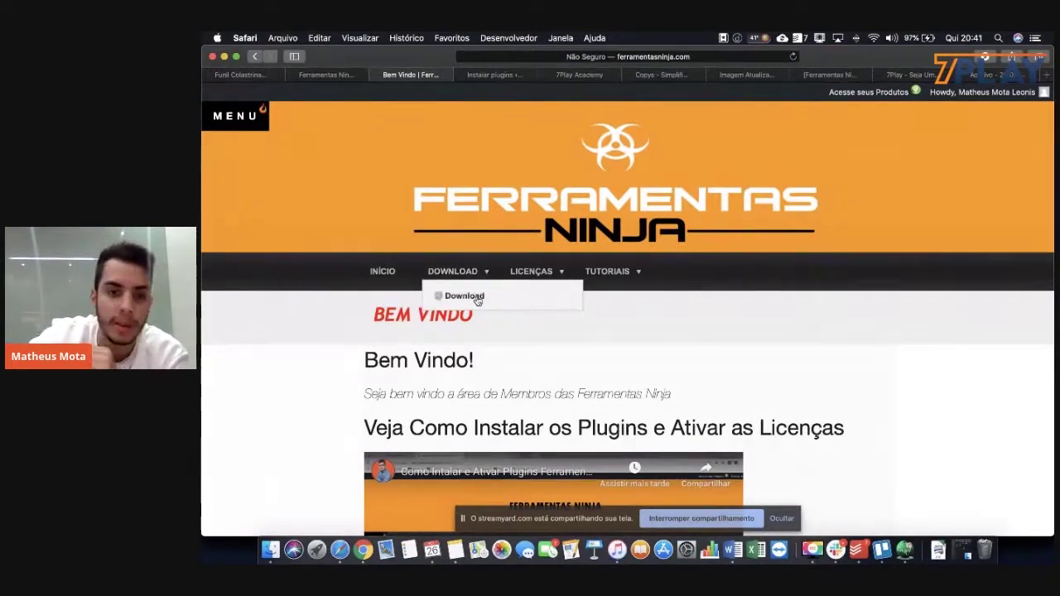
Open the Download page of the members' area and download the HotLinks Plus 100.1.5 plugin
click(471, 297)
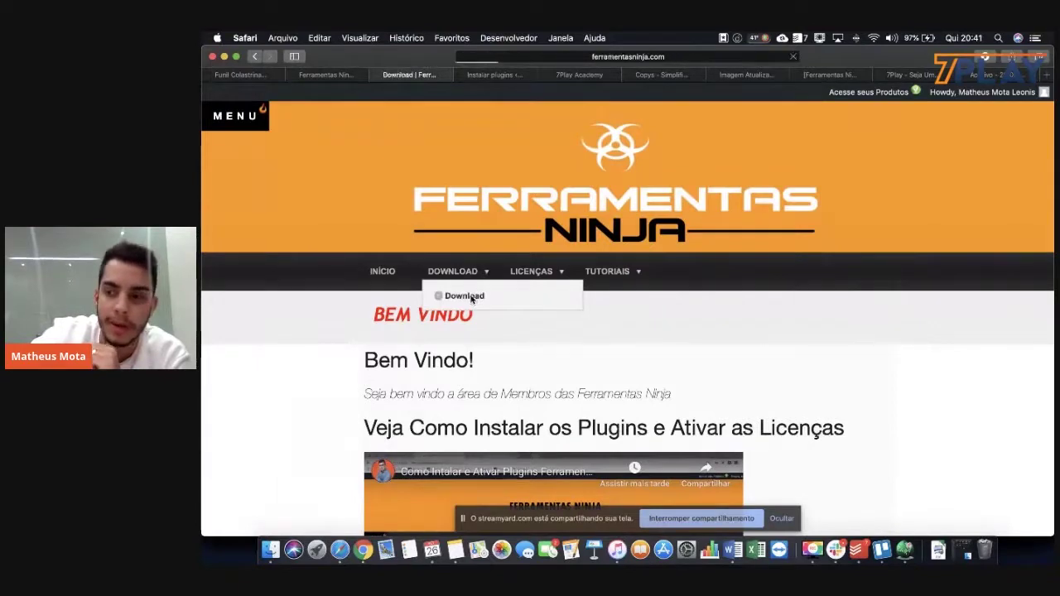
scroll(594, 346, down, 2)
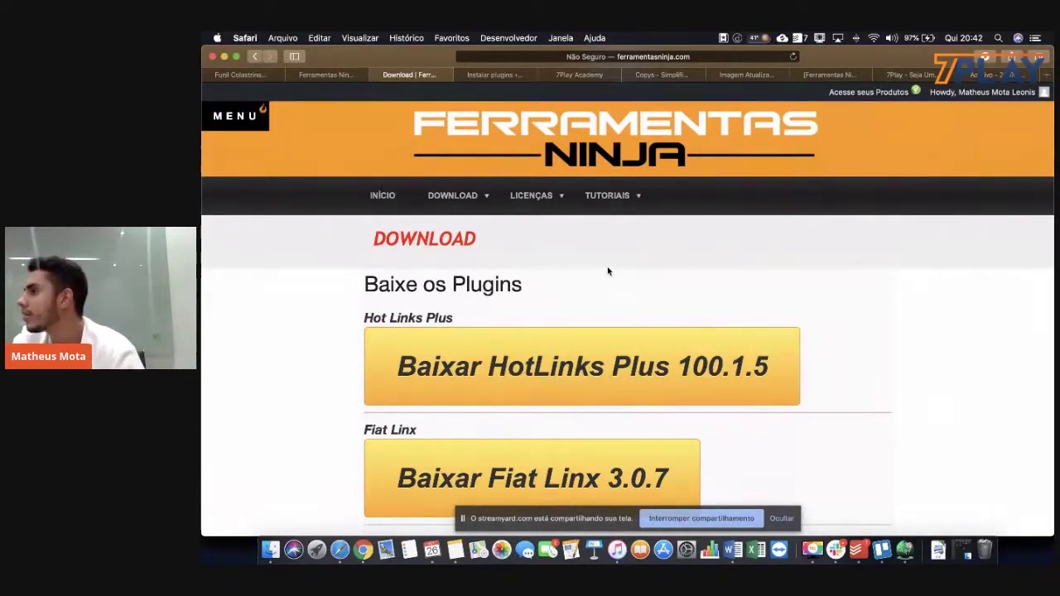
scroll(604, 272, down, 1)
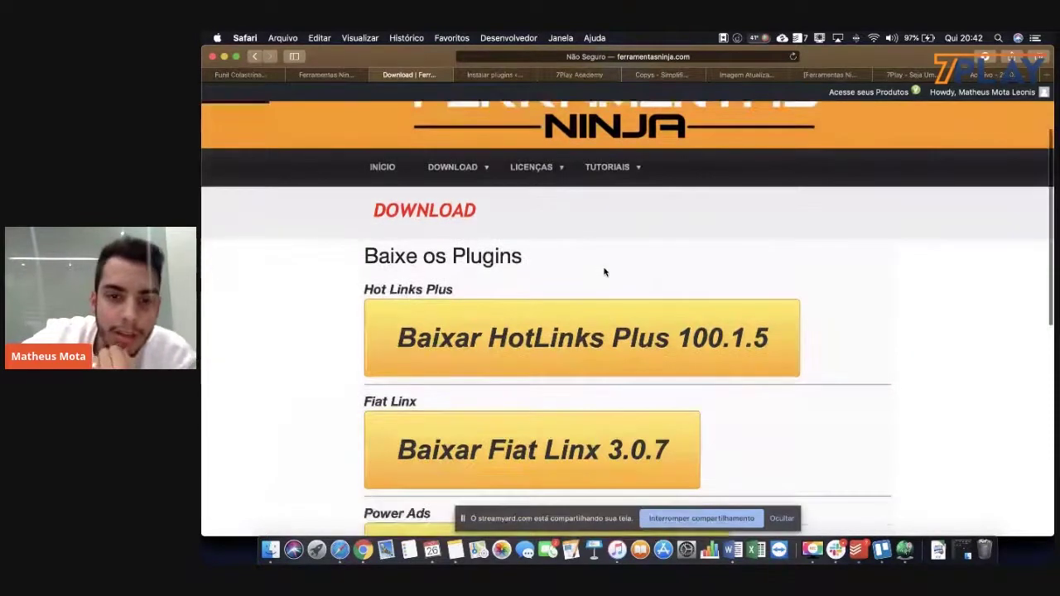
scroll(599, 295, down, 1)
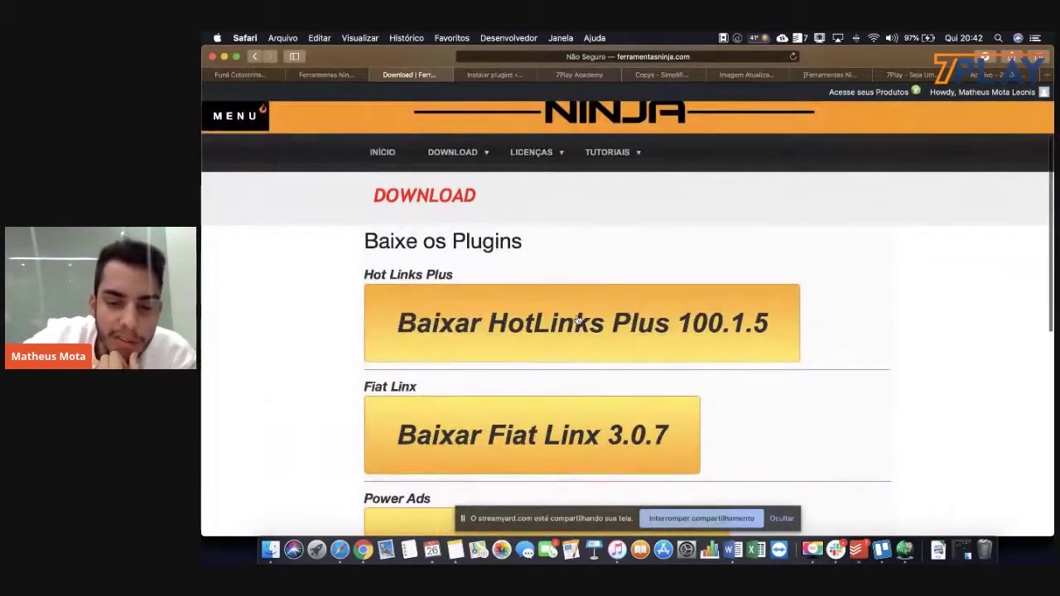
click(521, 334)
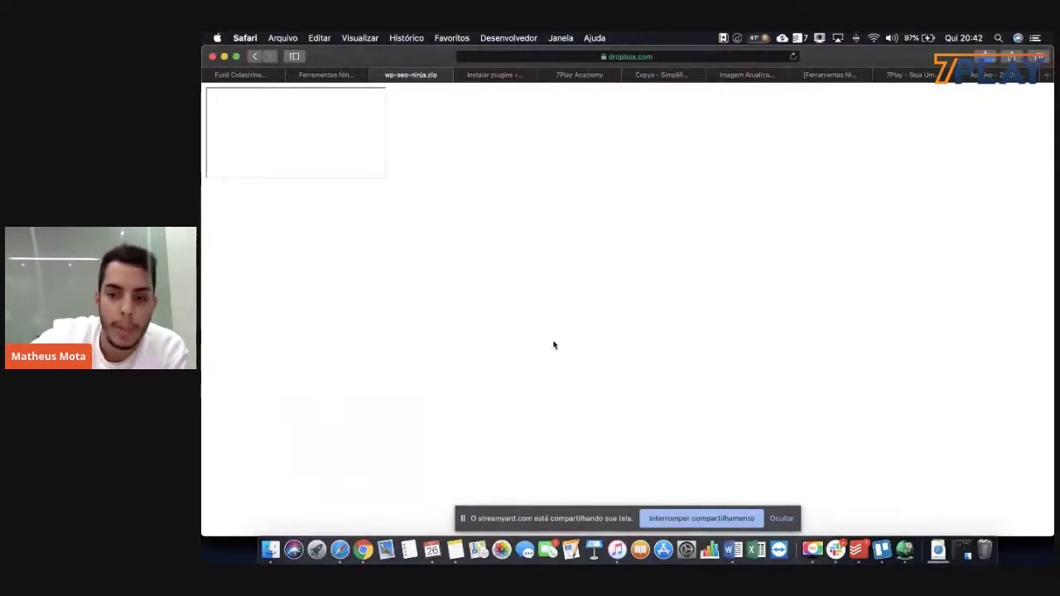
Return from the blank Dropbox download page to the members' area page headed Baixe os Plugins
click(940, 552)
click(466, 222)
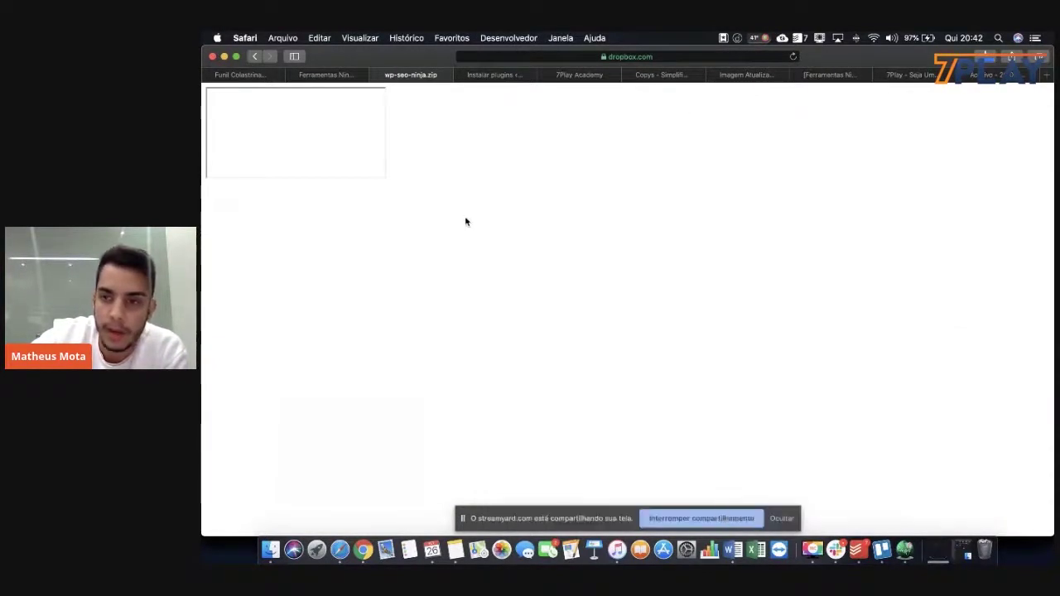
click(332, 74)
click(423, 75)
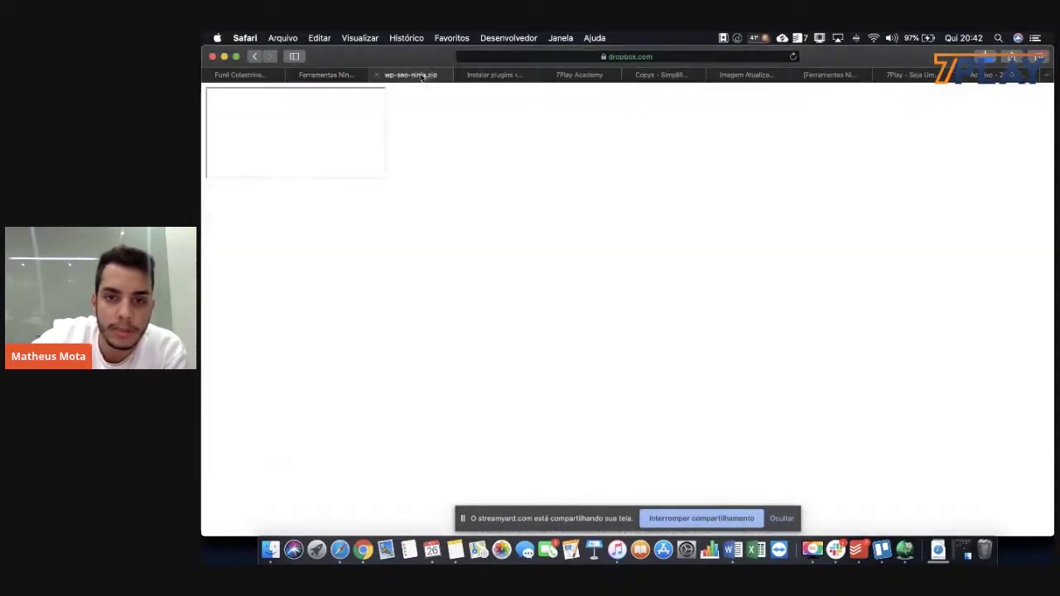
click(497, 77)
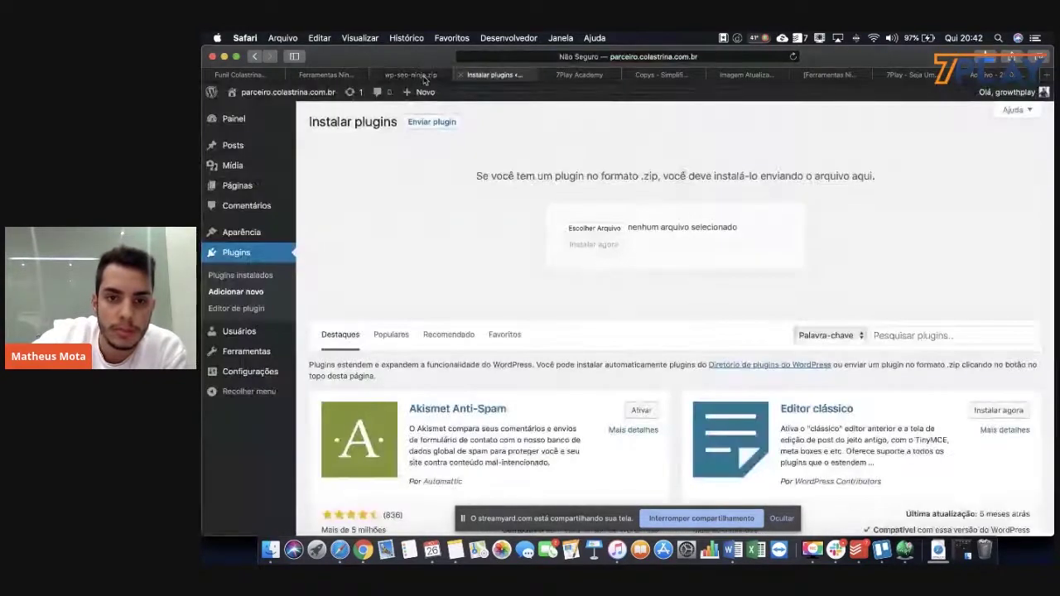
click(407, 76)
click(335, 76)
click(394, 76)
click(255, 57)
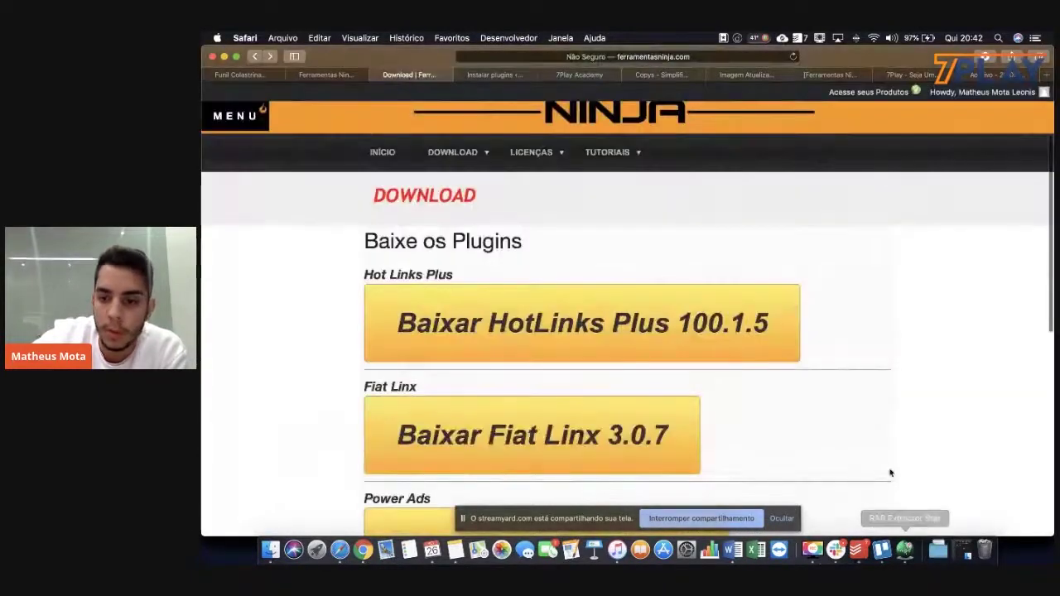
Look in Finder's Transferências folder for the wp-seo-ninja.zip download and return to Safari
click(937, 550)
click(271, 549)
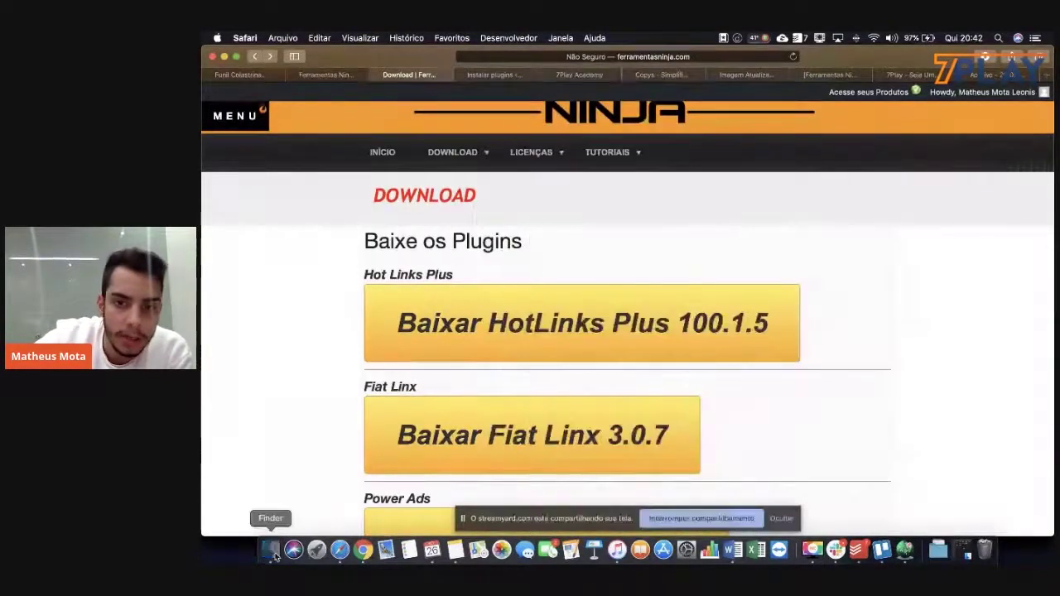
click(690, 157)
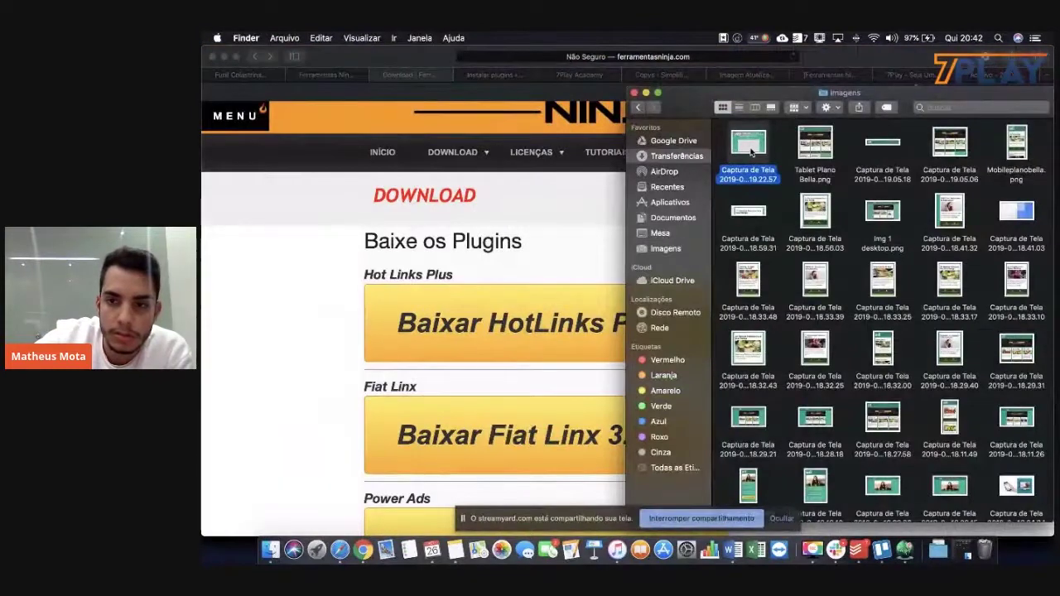
click(666, 184)
click(675, 157)
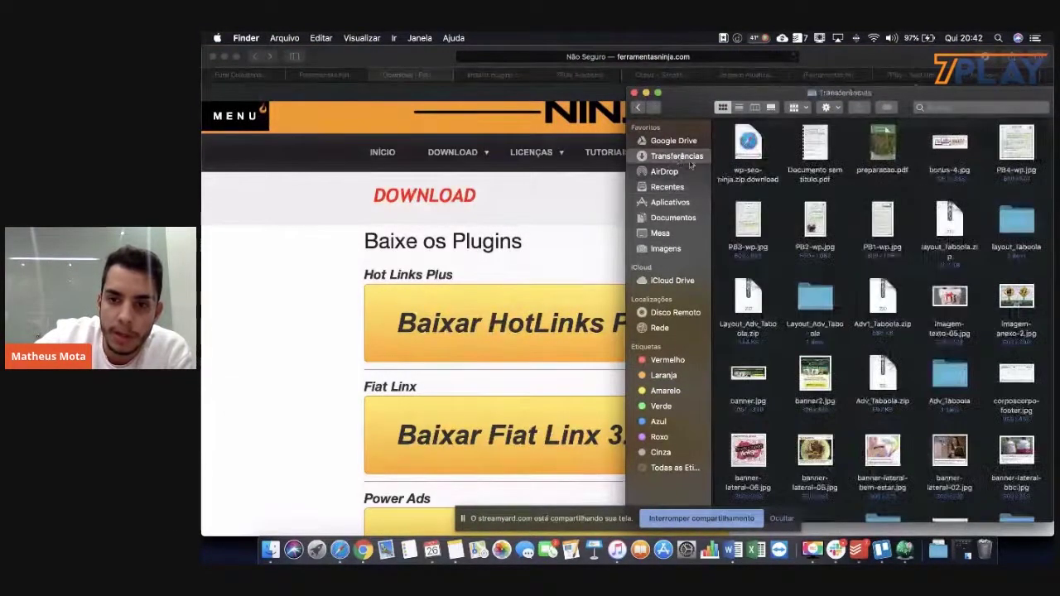
click(573, 241)
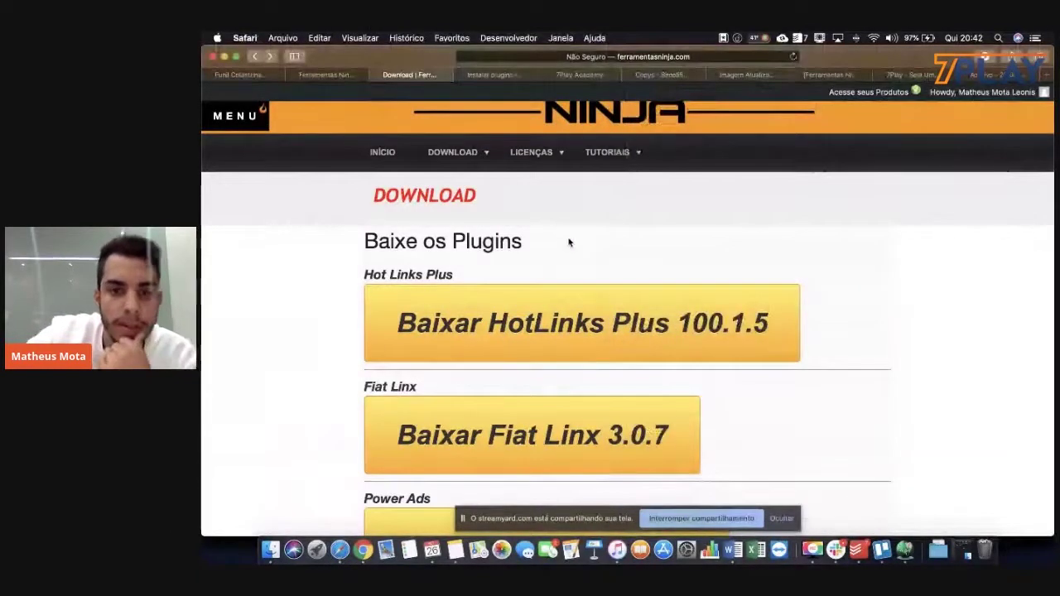
Open the Licenças page of the members' area and go to the domain entry for colalinehealth.site
mouse_move(545, 155)
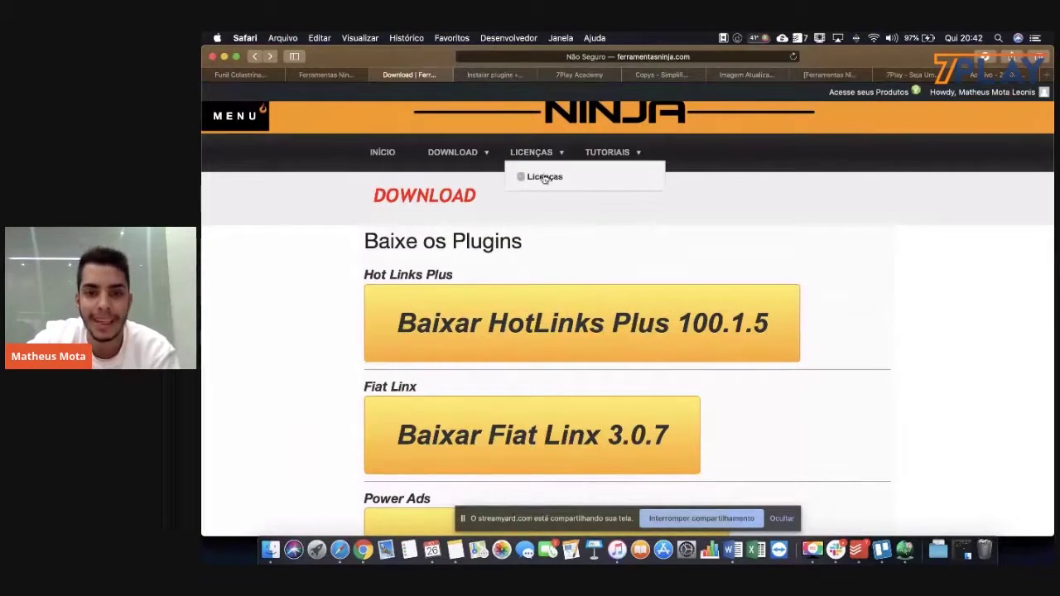
click(547, 178)
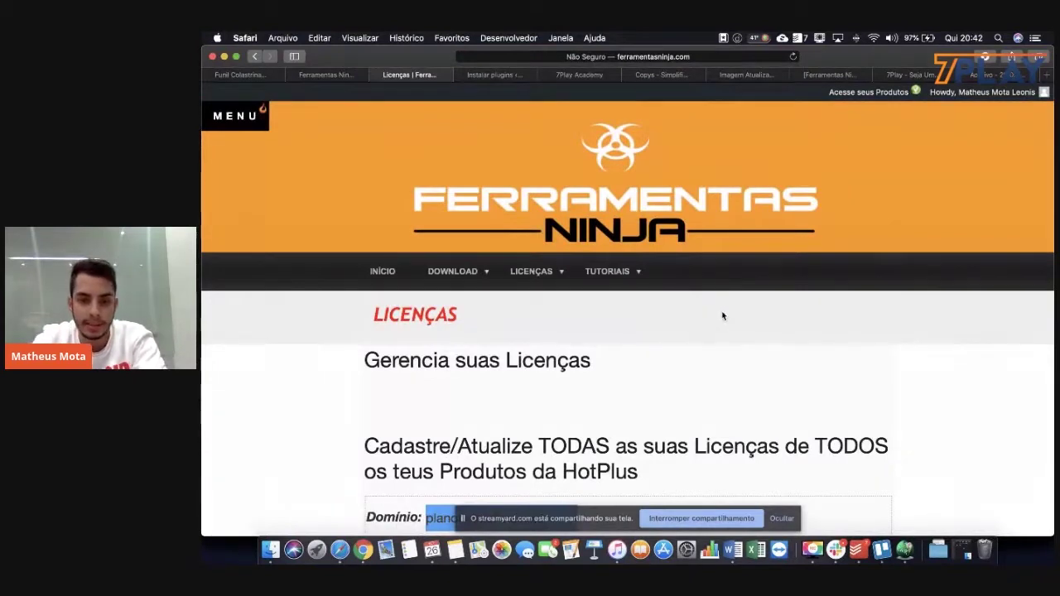
scroll(722, 317, down, 15)
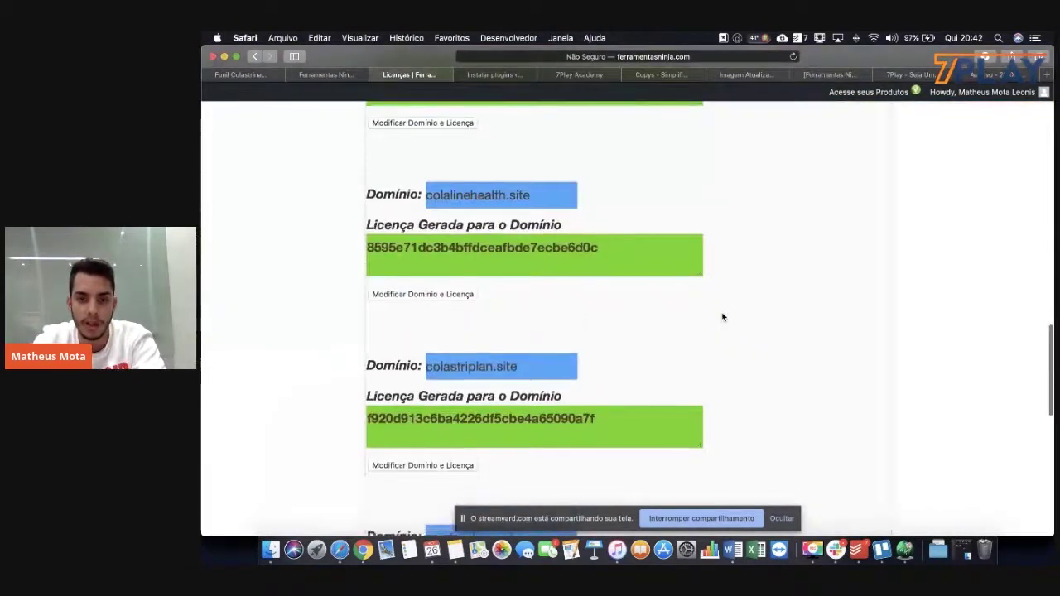
scroll(722, 321, up, 8)
scroll(722, 321, down, 3)
scroll(722, 320, down, 3)
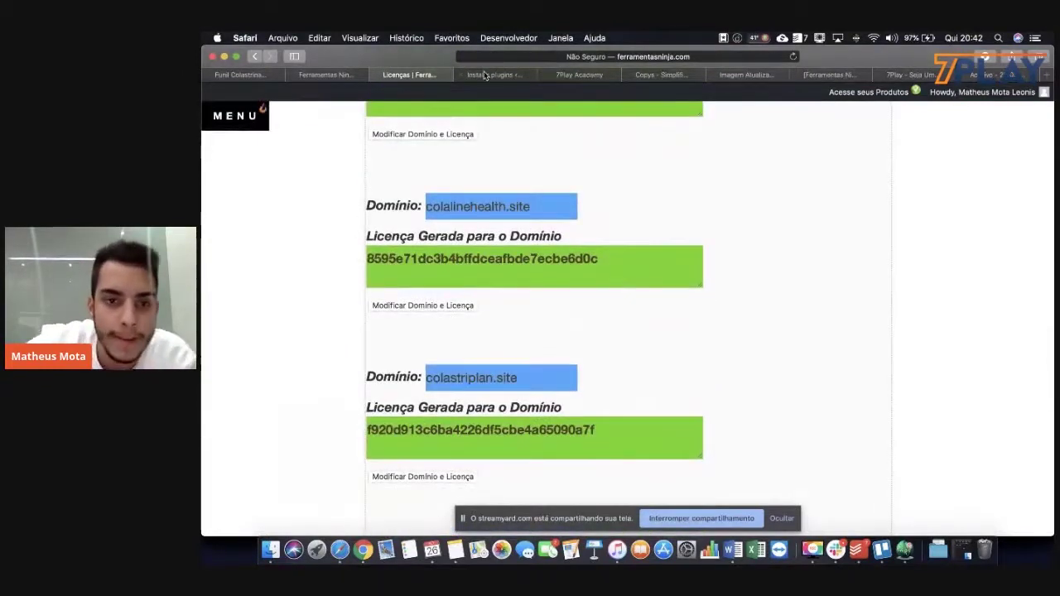
click(537, 208)
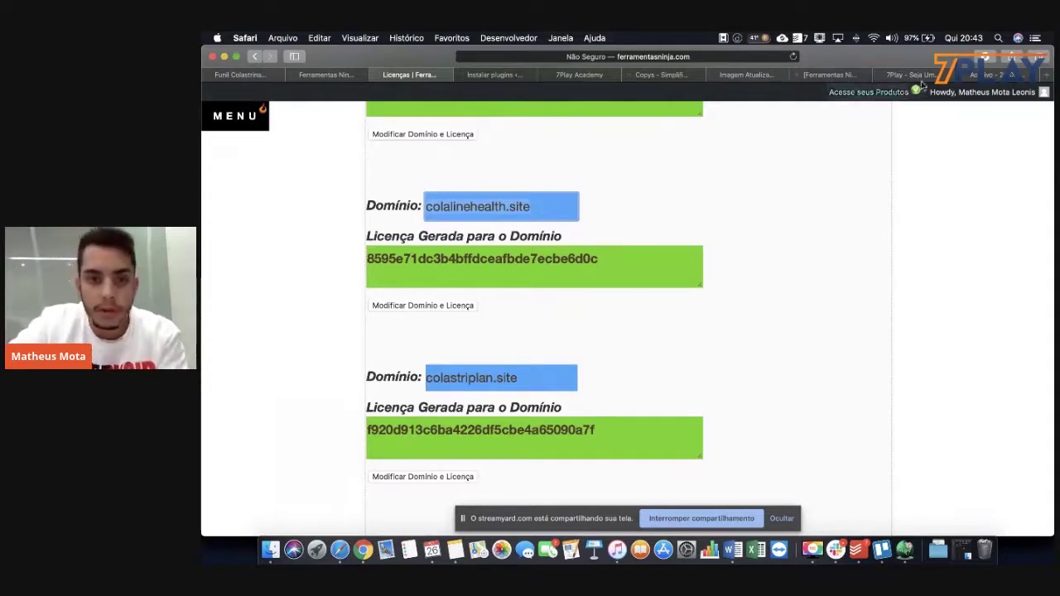
Copy the domain parceiro.colastrina.com.br from the address of the WordPress Instalar plugins page
click(493, 79)
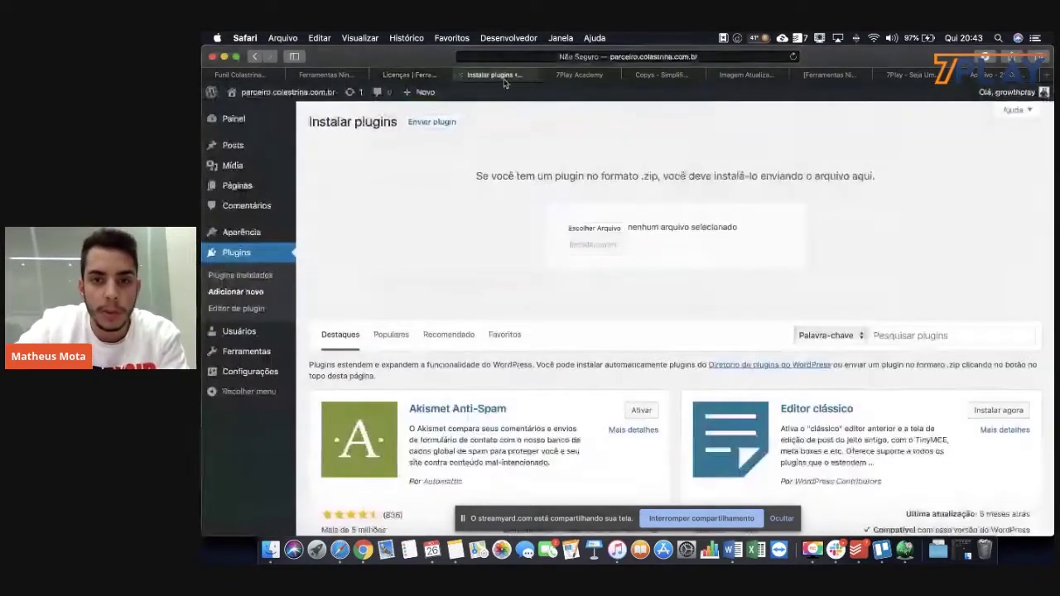
click(550, 57)
click(549, 57)
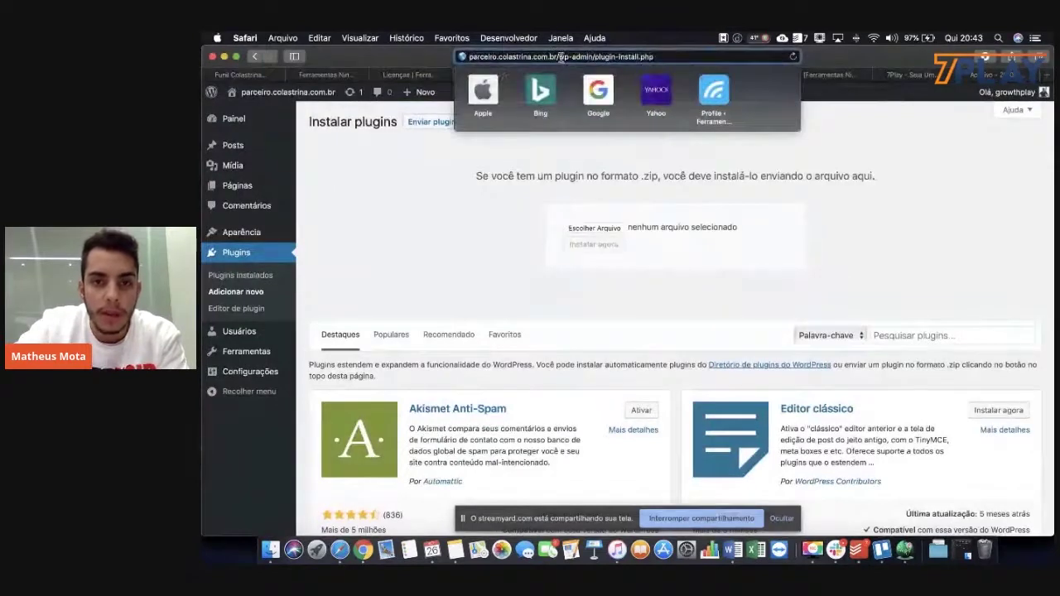
drag(559, 57, 401, 56)
key(super+c)
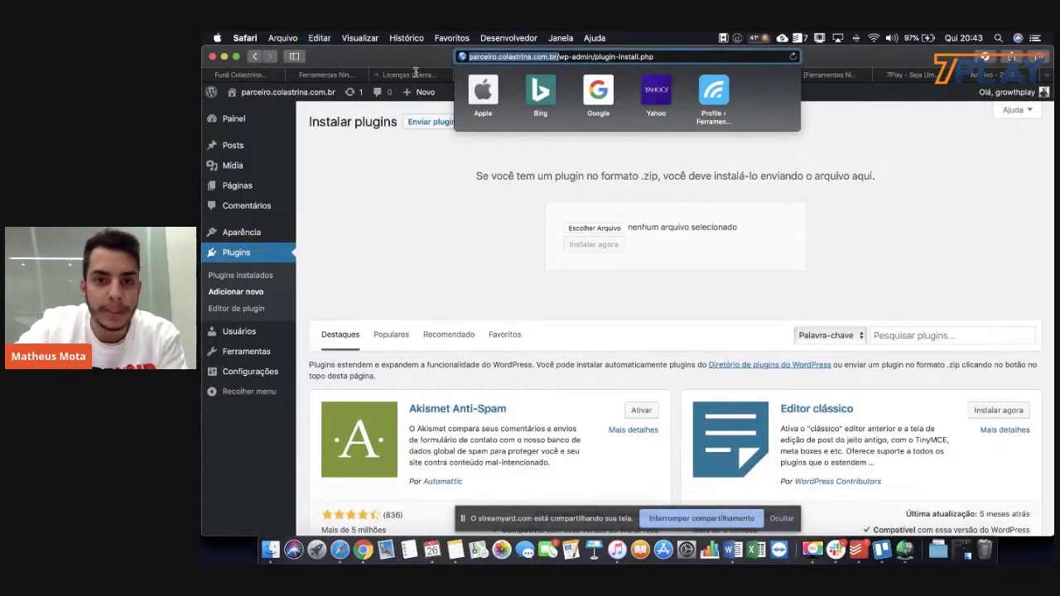
Replace the colalinehealth.site domain with parceiro.colastrina.com.br, without protocol or trailing slash, and submit the domain and licence change
click(414, 74)
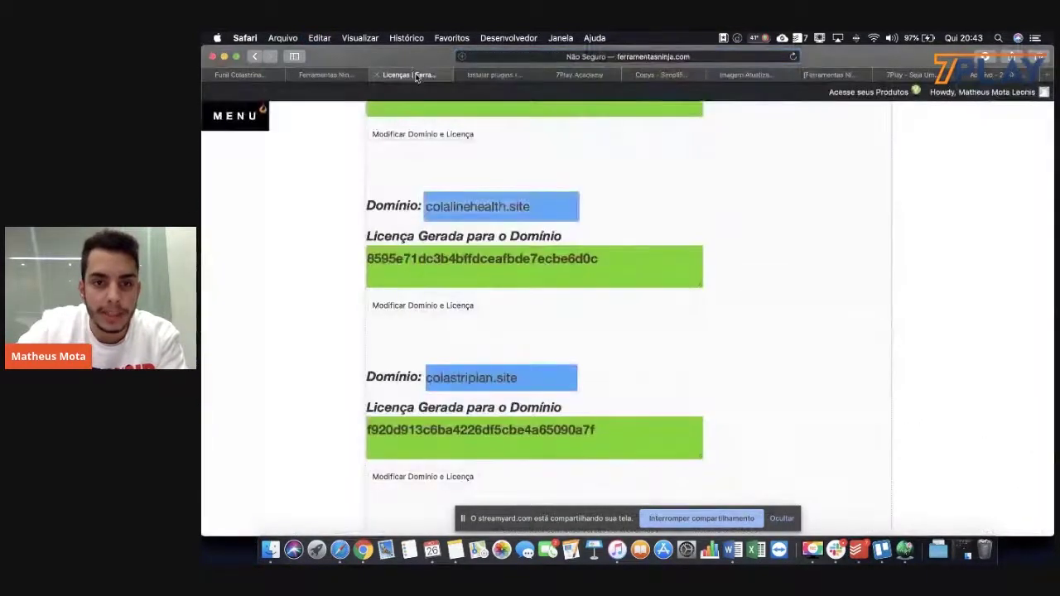
click(506, 76)
click(410, 75)
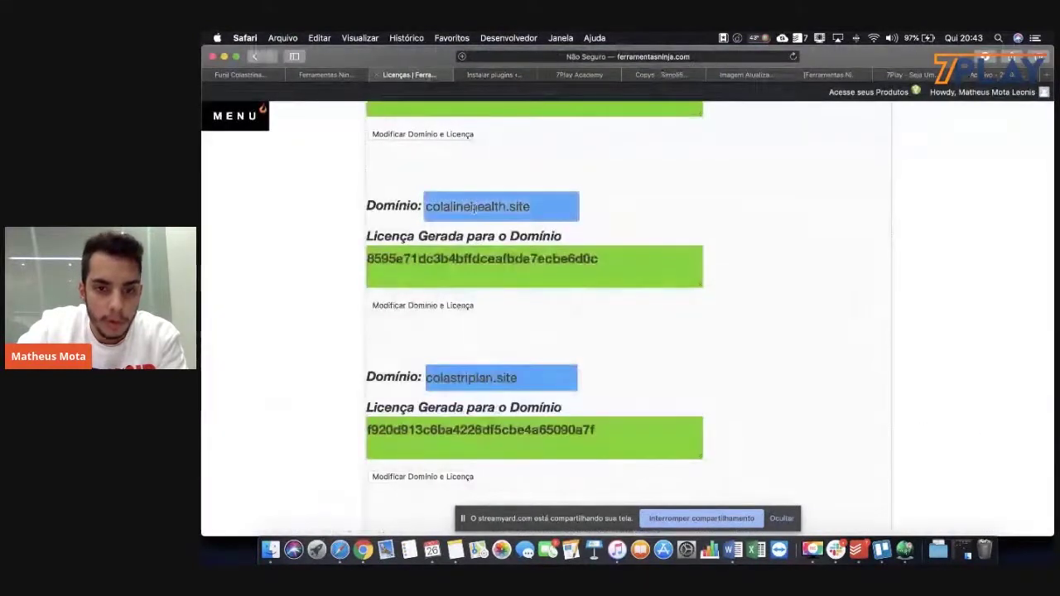
key(super+v)
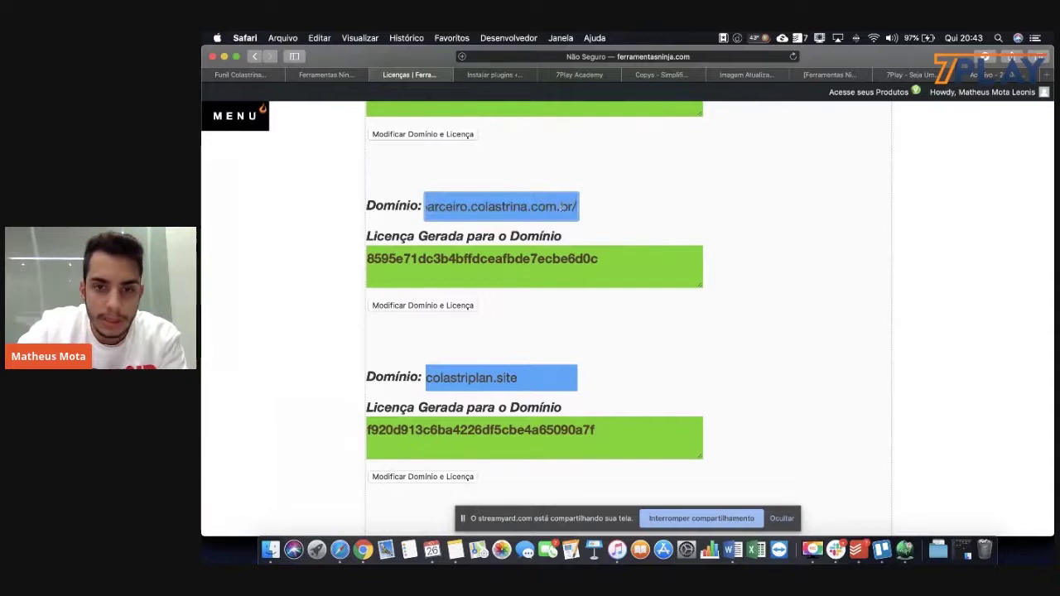
key(BackSpace)
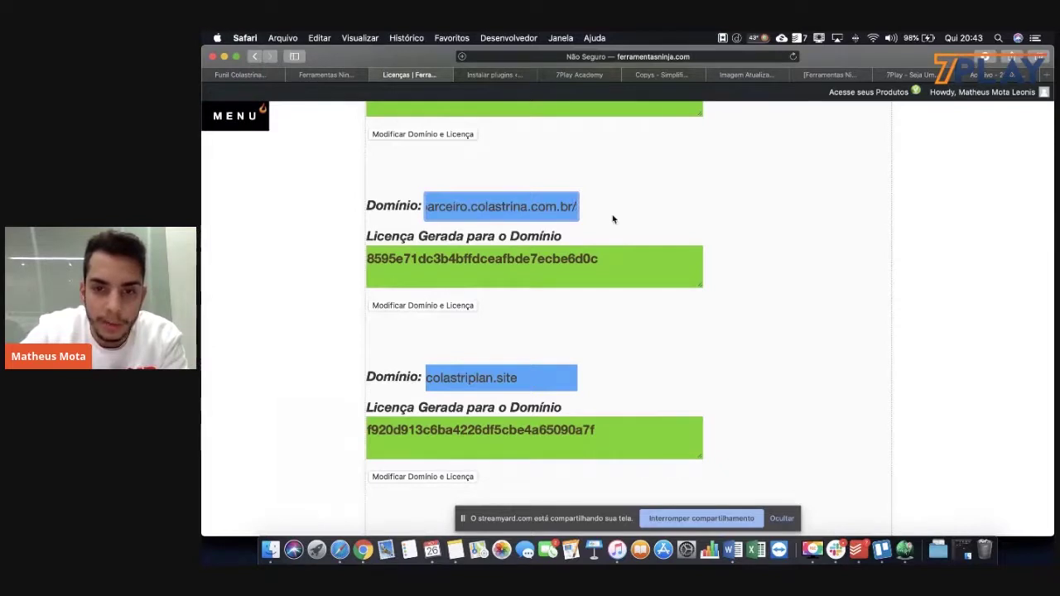
drag(497, 207, 356, 202)
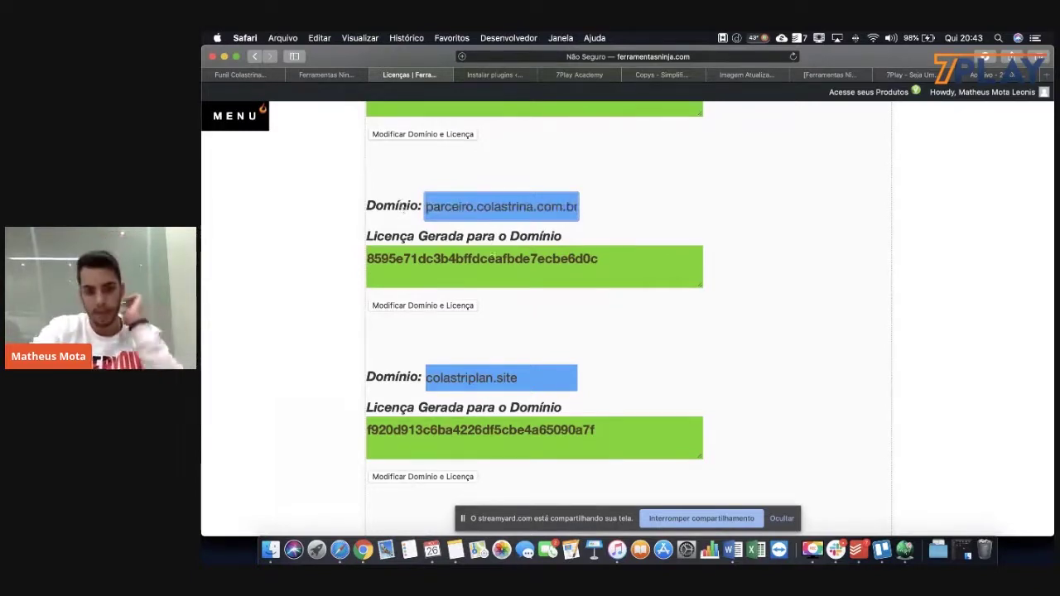
scroll(426, 207, up, 1)
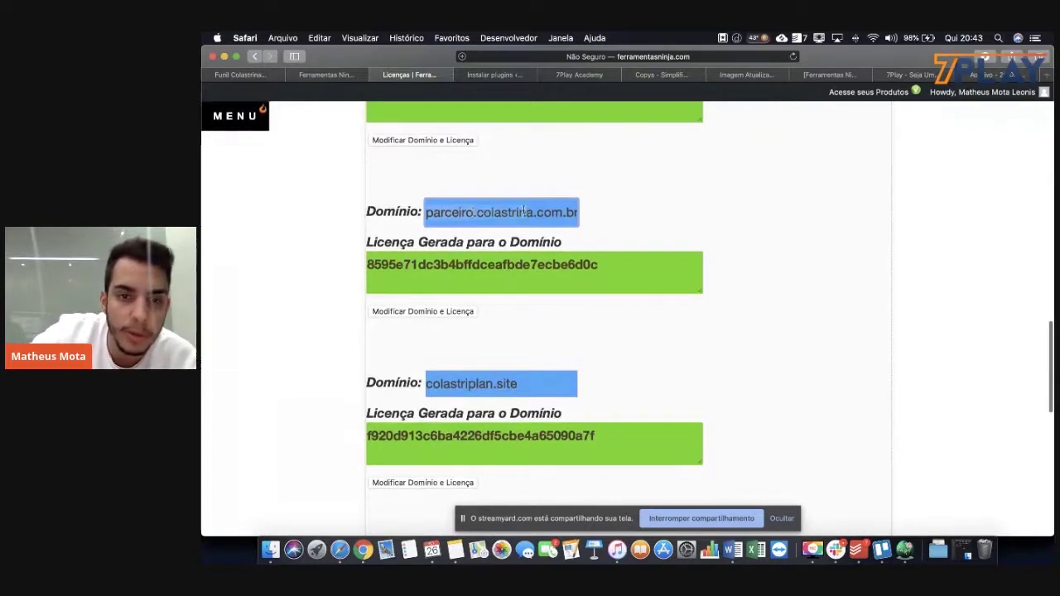
drag(607, 215, 420, 212)
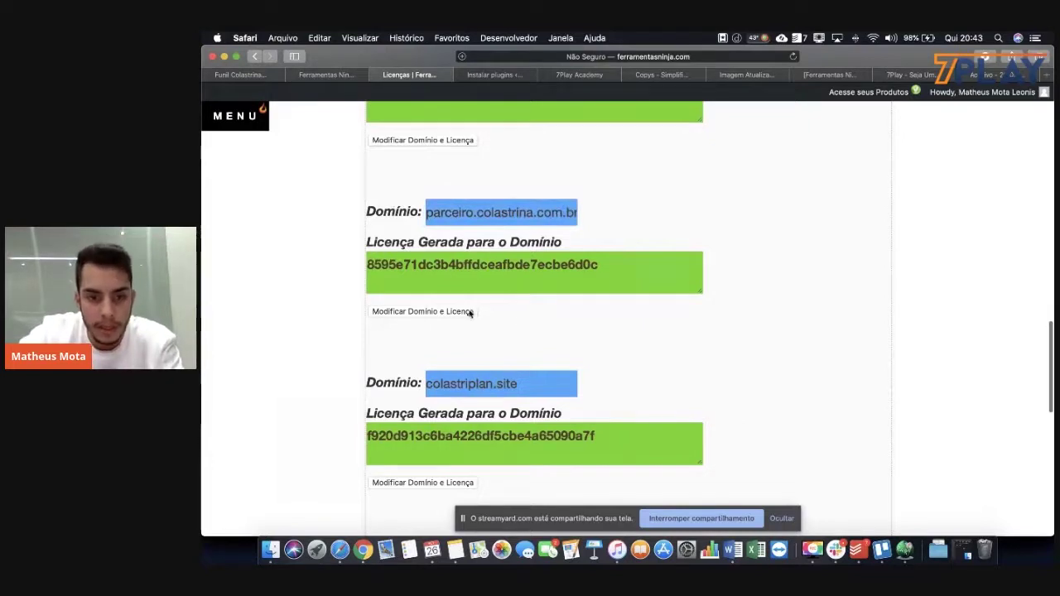
click(416, 313)
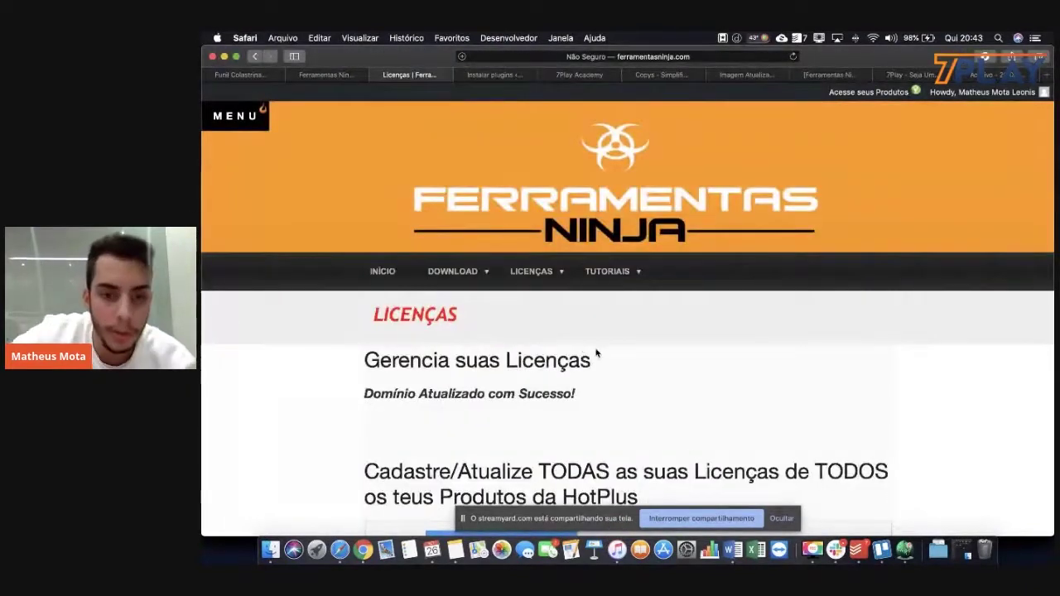
Review the domain update message, the parceiro.colastrina.com.br entry and the licence generated for it on the Licenças page
drag(582, 393, 338, 383)
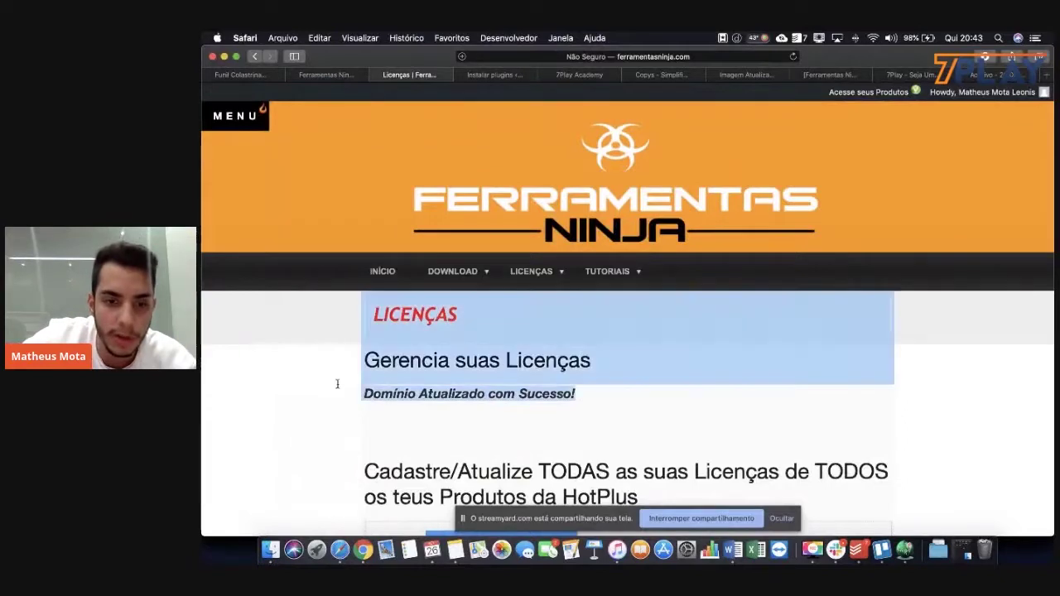
click(486, 415)
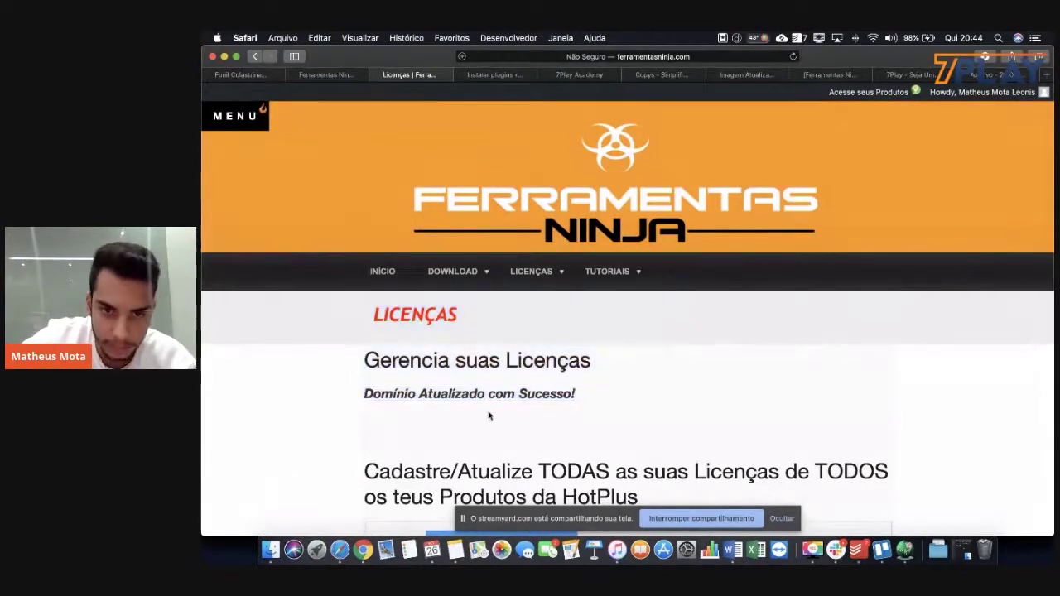
scroll(487, 416, down, 15)
scroll(488, 416, up, 5)
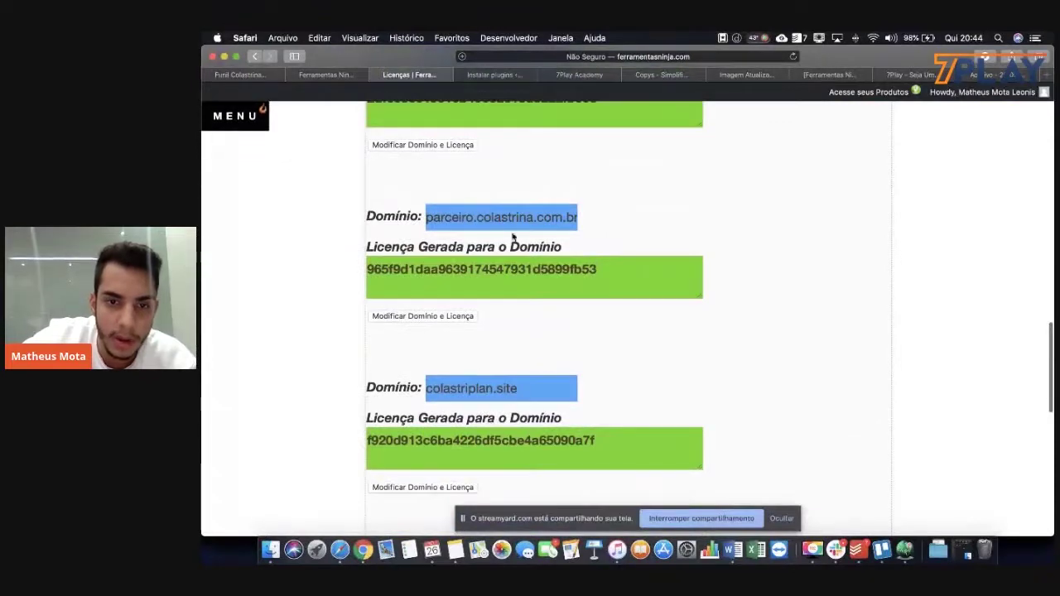
click(425, 217)
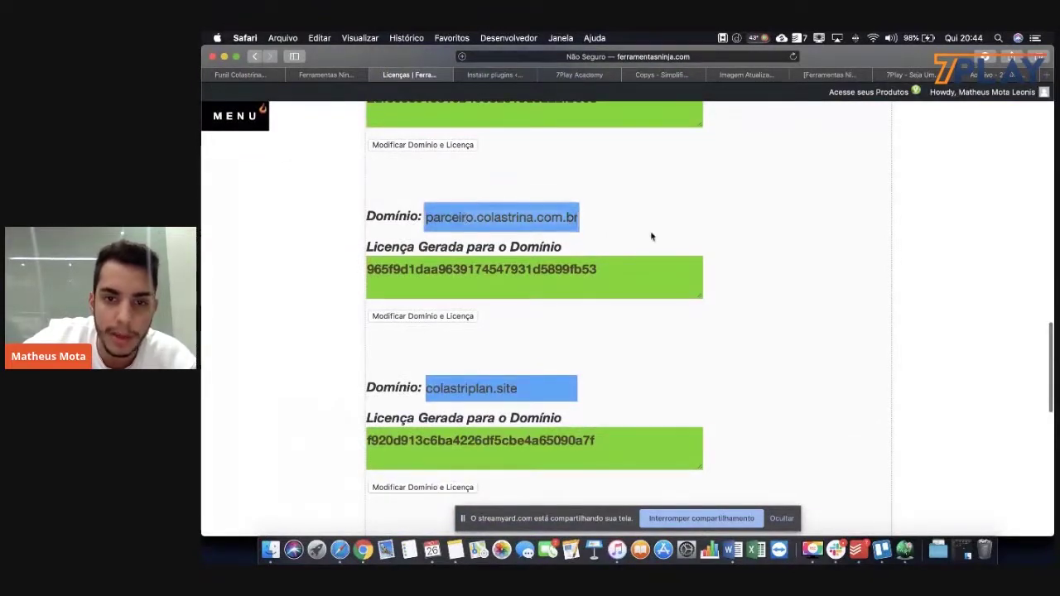
drag(607, 267, 504, 269)
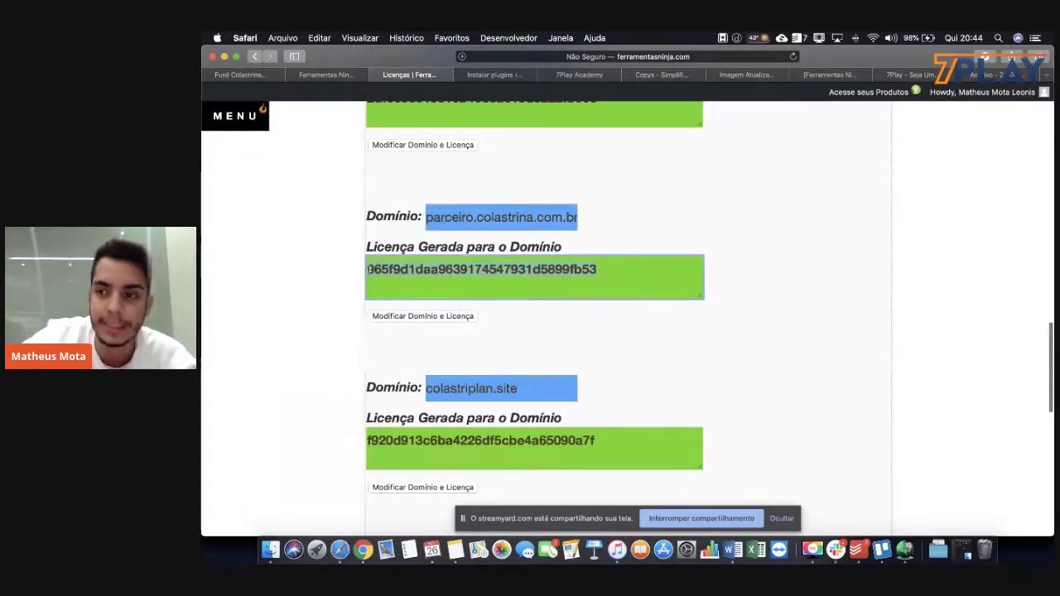
click(597, 242)
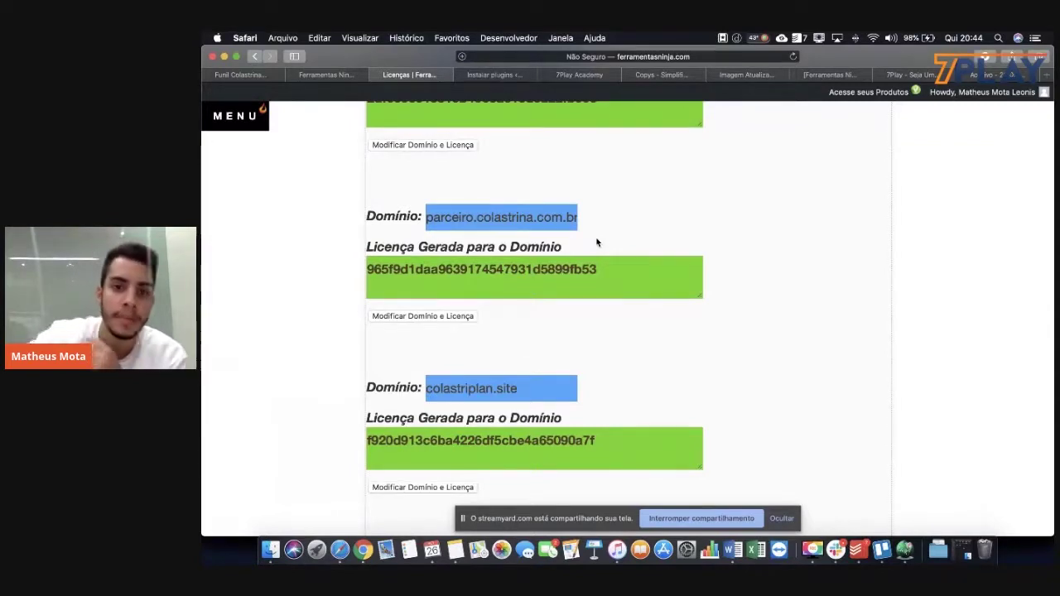
Compress the wp-seo-ninja-4 folder in Transferências into a zip archive for the WordPress plugin upload
click(505, 75)
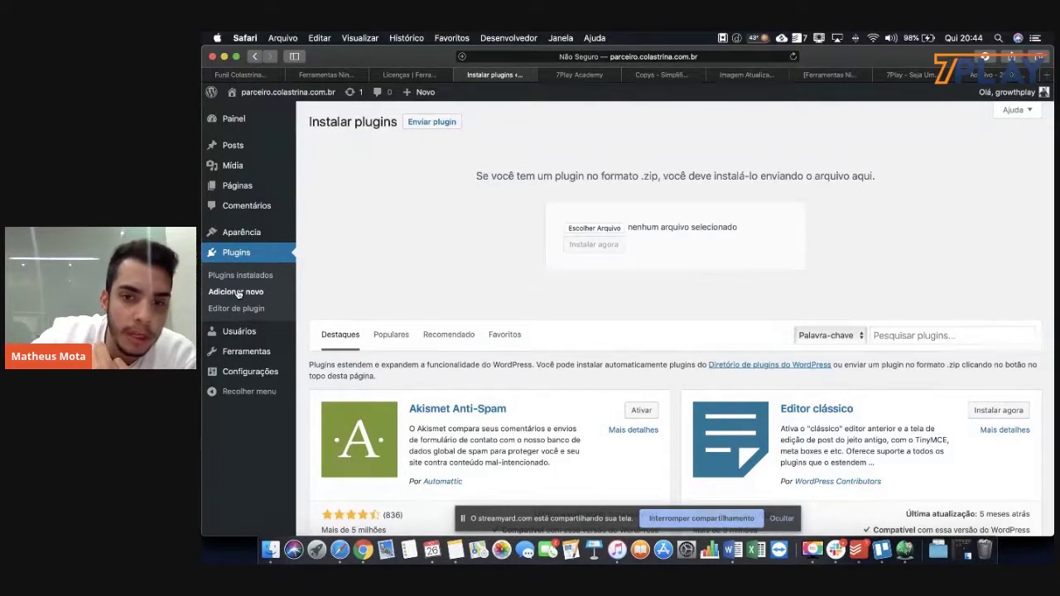
click(594, 228)
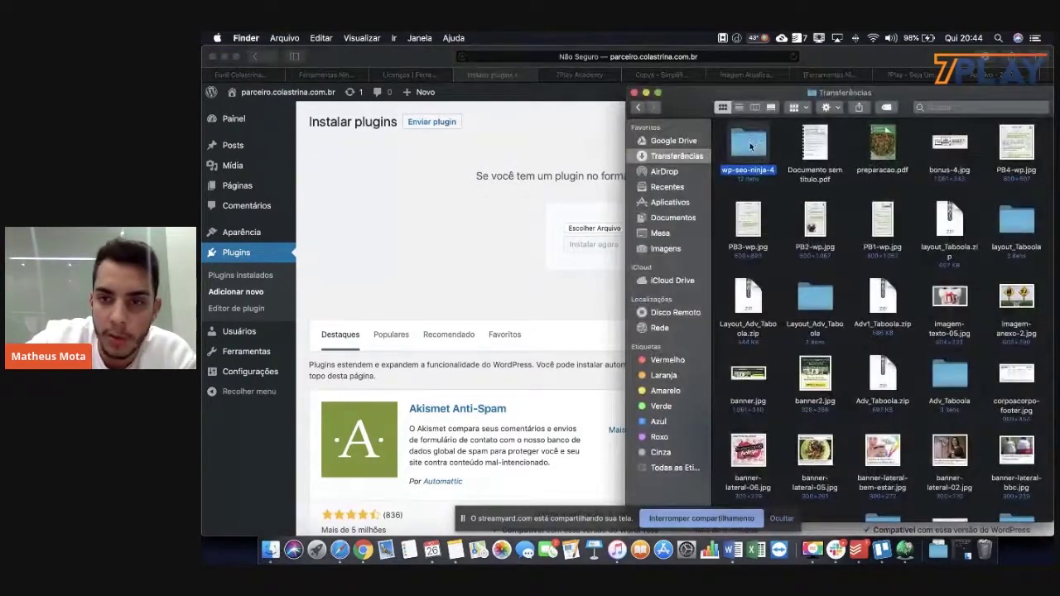
right_click(751, 144)
click(782, 228)
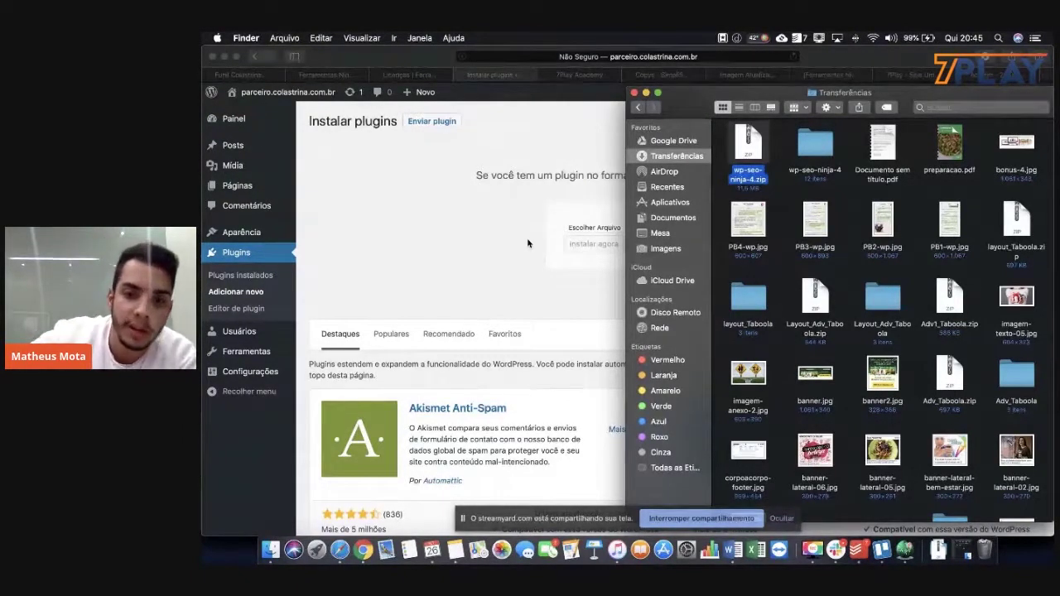
Upload wp-seo-ninja-4.zip on the WordPress Instalar plugins page, install it and activate the plugin
click(526, 238)
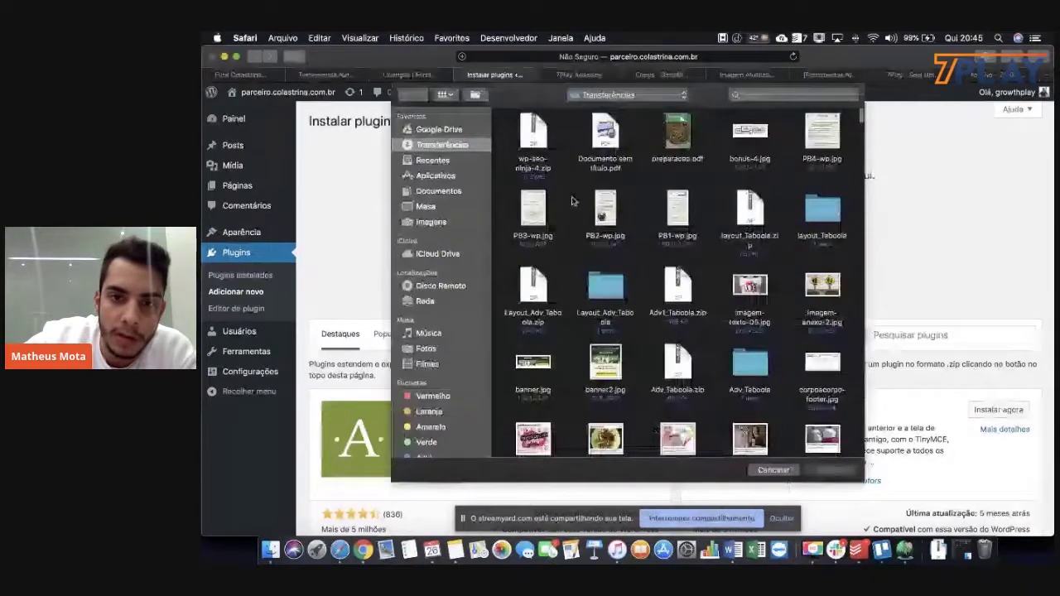
click(533, 141)
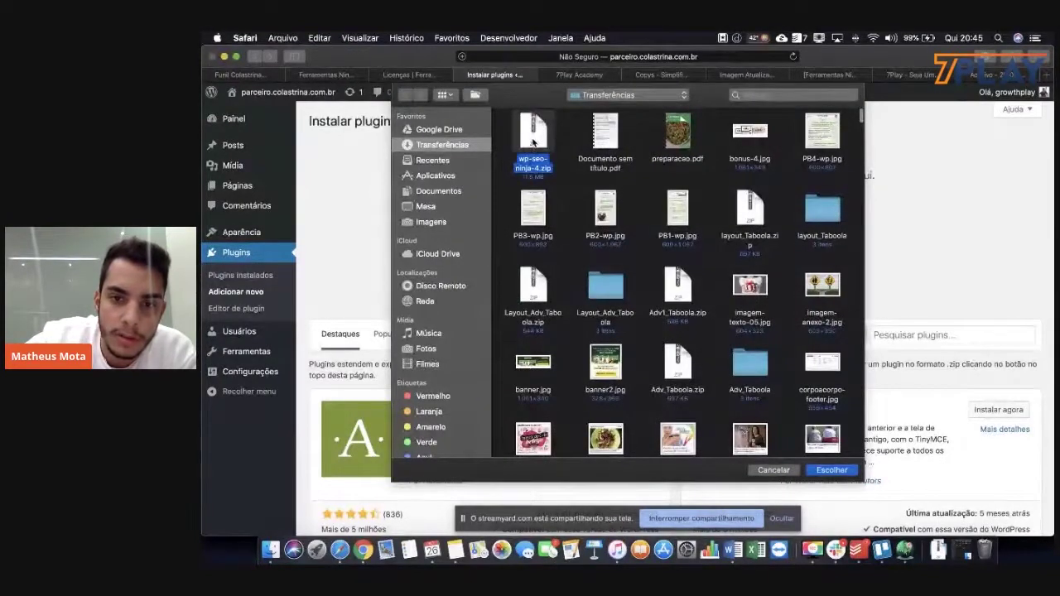
double_click(532, 142)
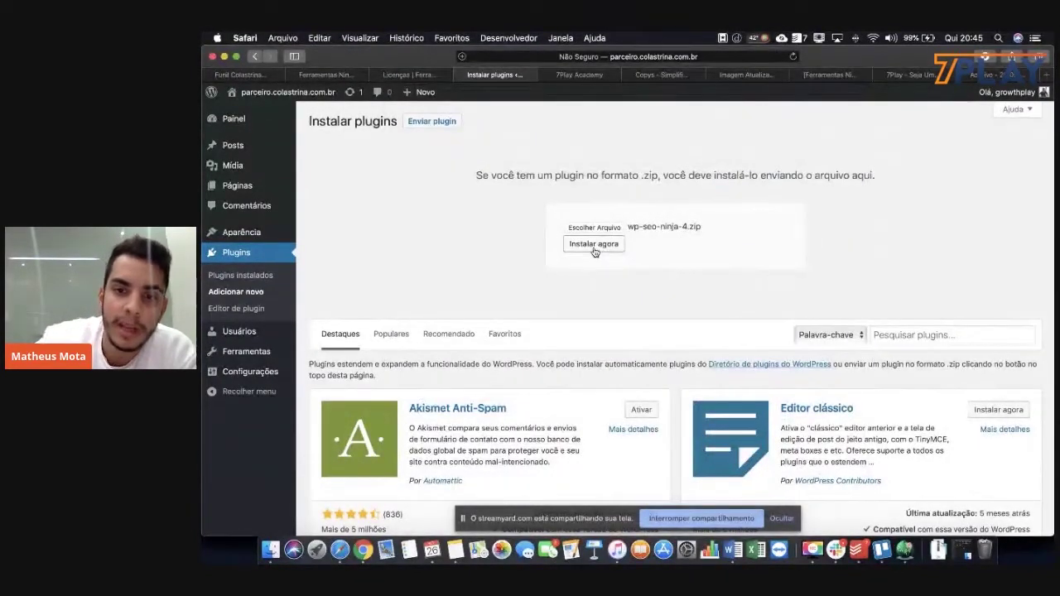
click(593, 248)
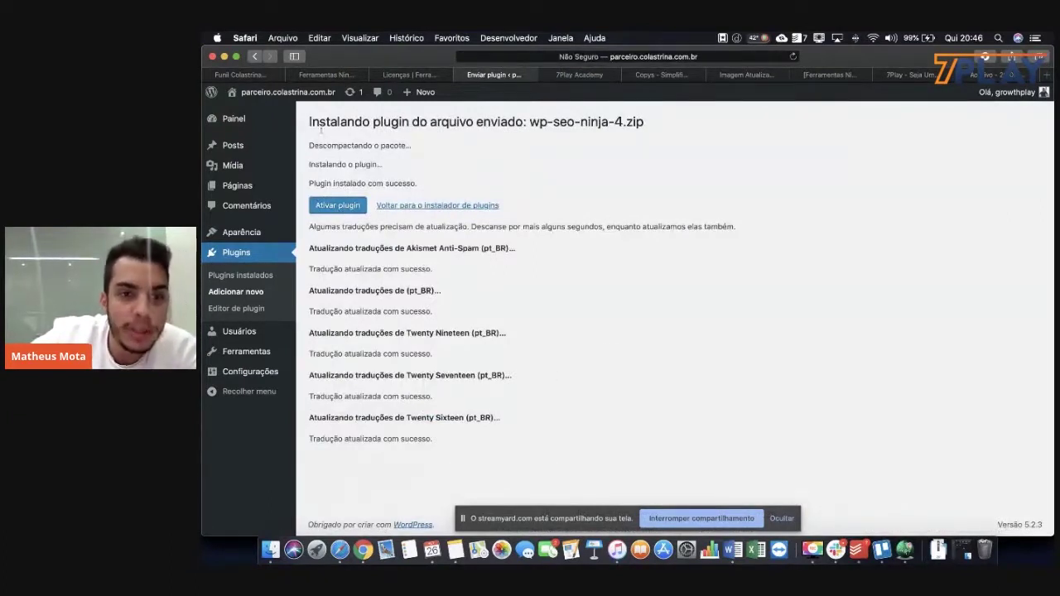
click(335, 207)
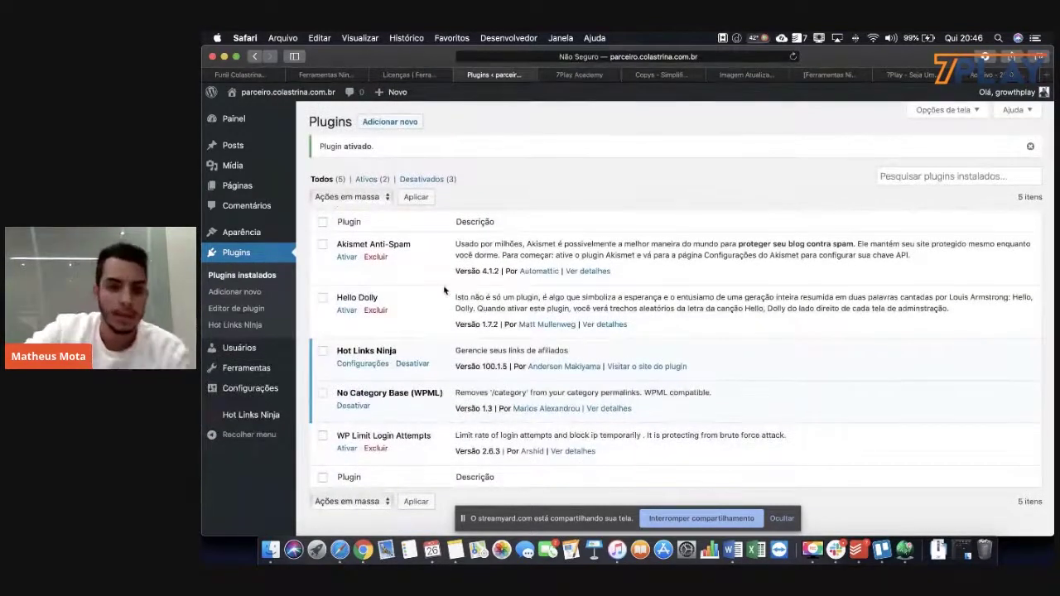
drag(377, 149, 322, 148)
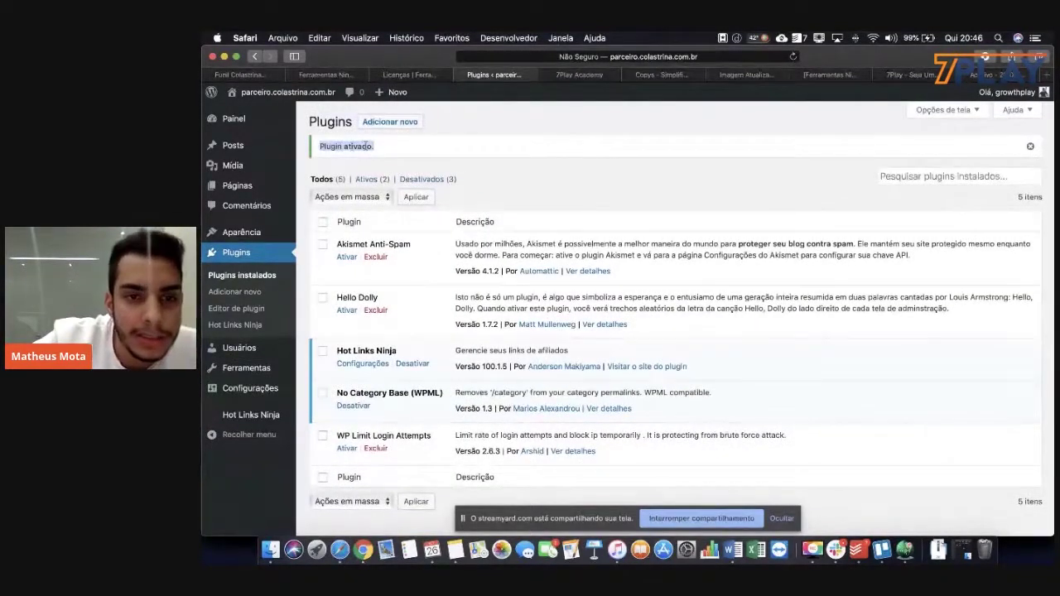
click(364, 156)
scroll(419, 313, down, 1)
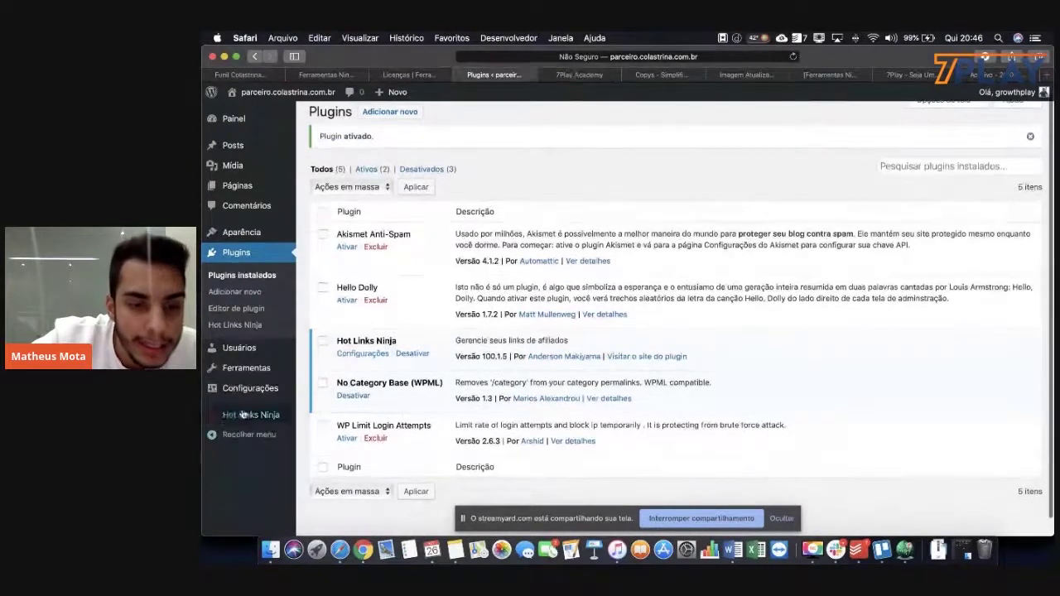
Open the Hot Links Ninja page for adding links and expand its Ativação section
mouse_move(245, 415)
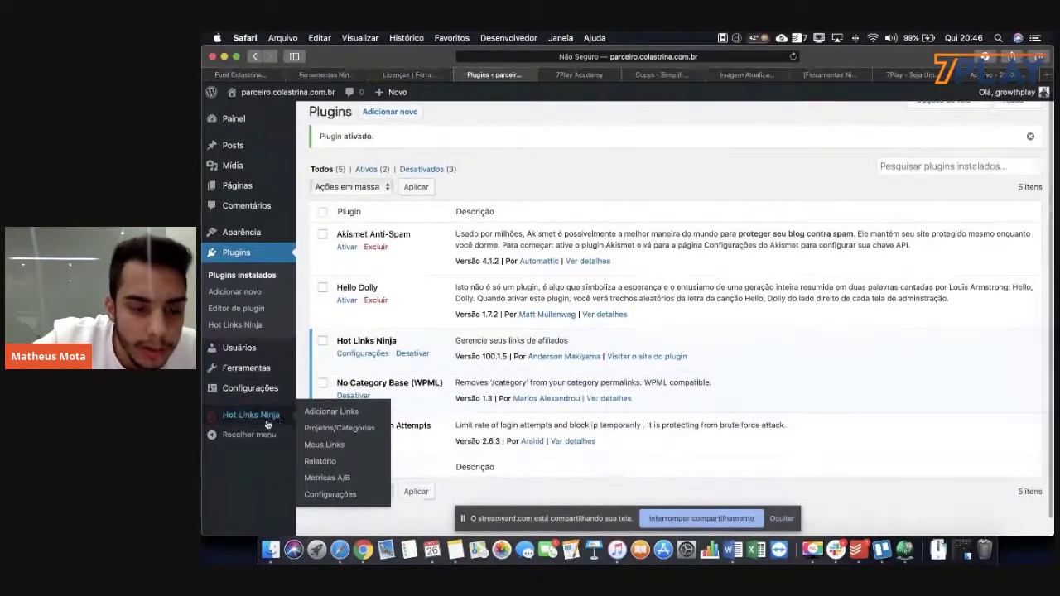
click(261, 419)
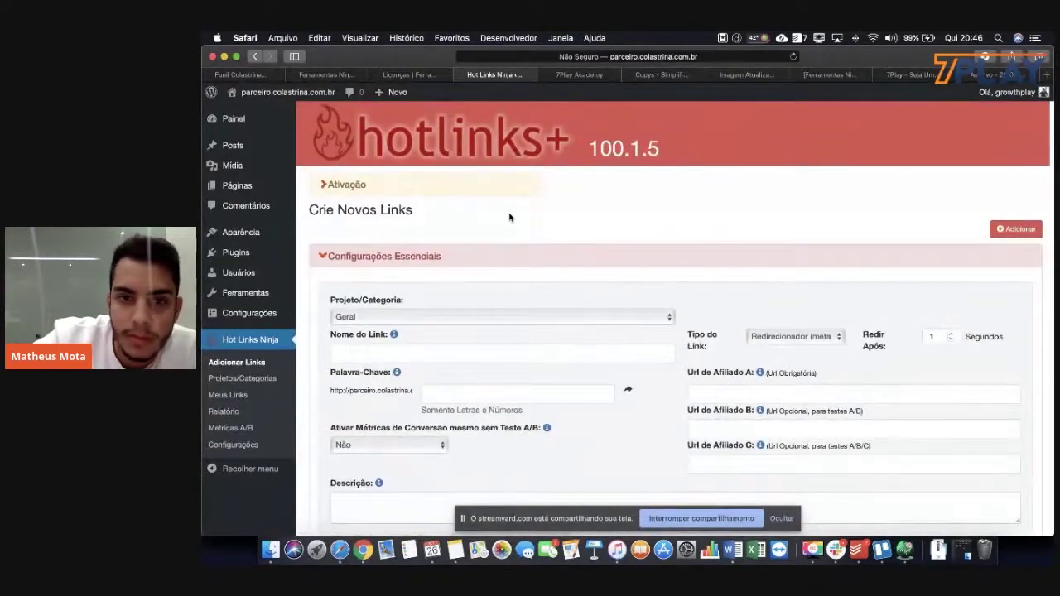
scroll(507, 216, down, 2)
scroll(507, 217, up, 2)
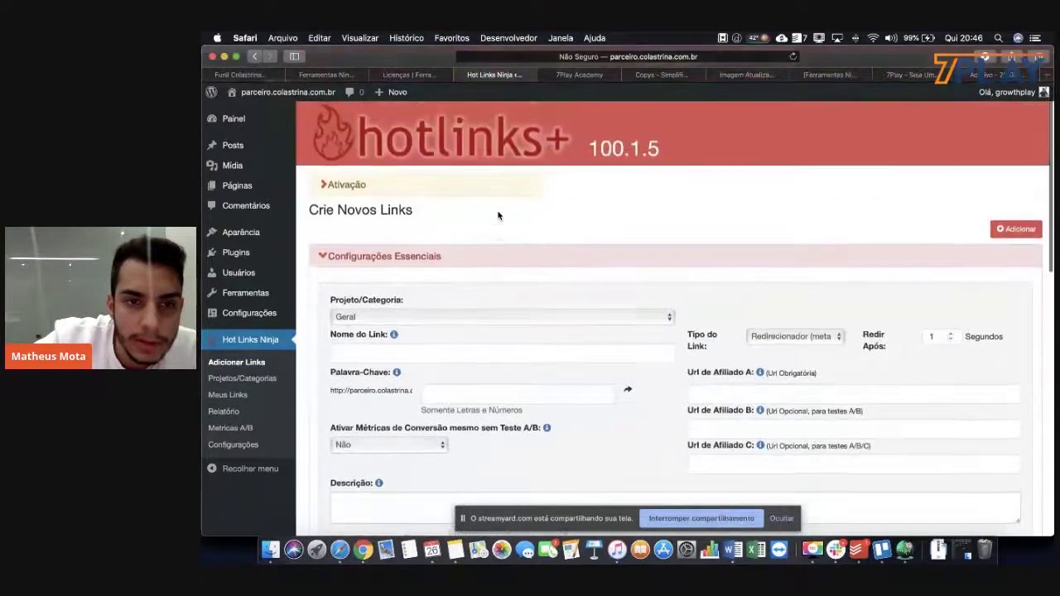
click(348, 186)
click(347, 186)
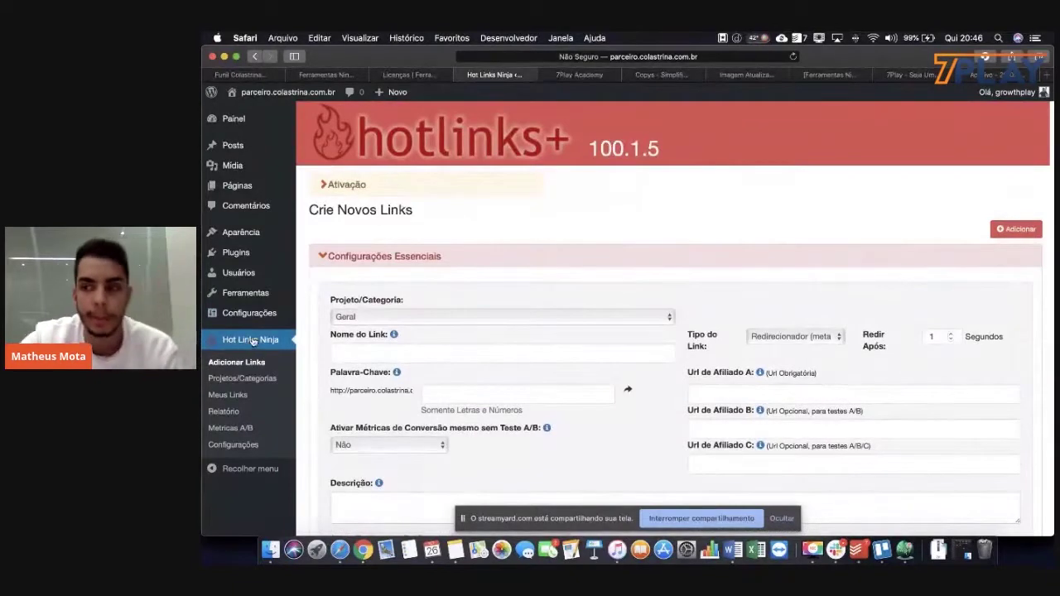
click(337, 187)
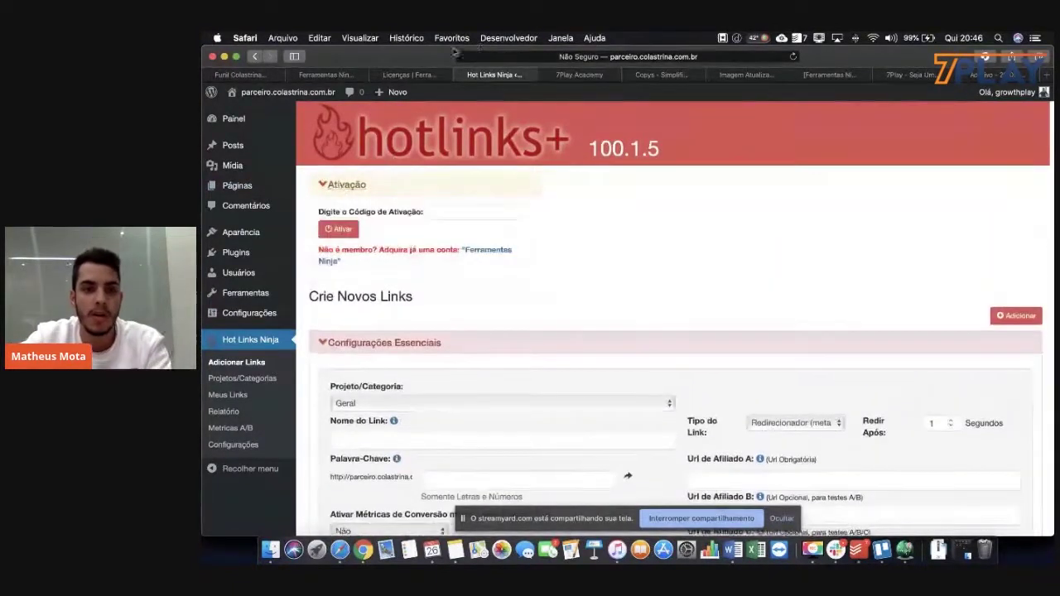
Copy the licence generated for parceiro.colastrina.com.br from the Licenças page of the members' area
click(419, 75)
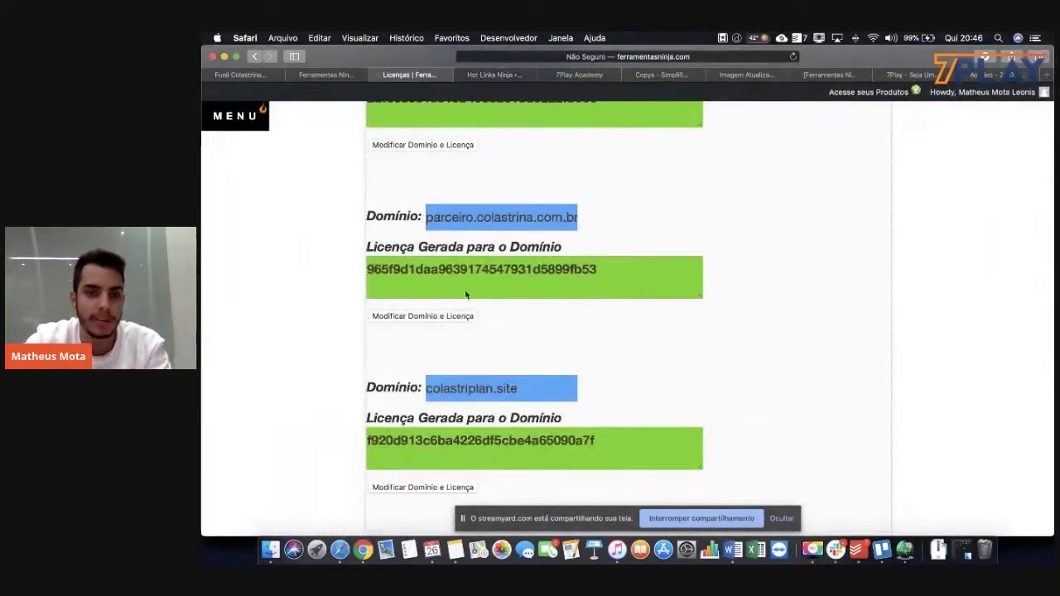
click(494, 74)
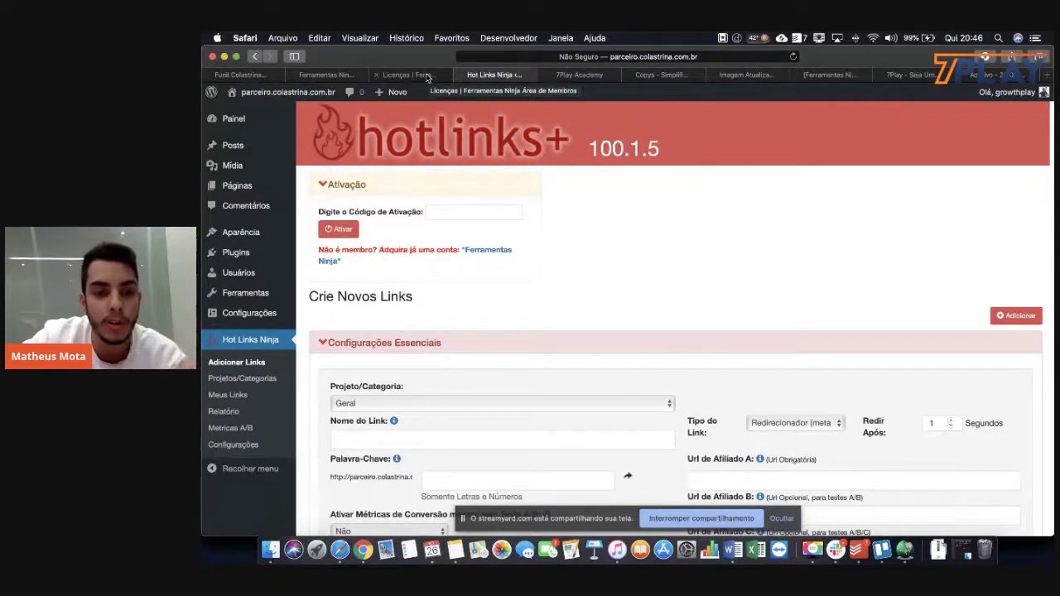
click(428, 75)
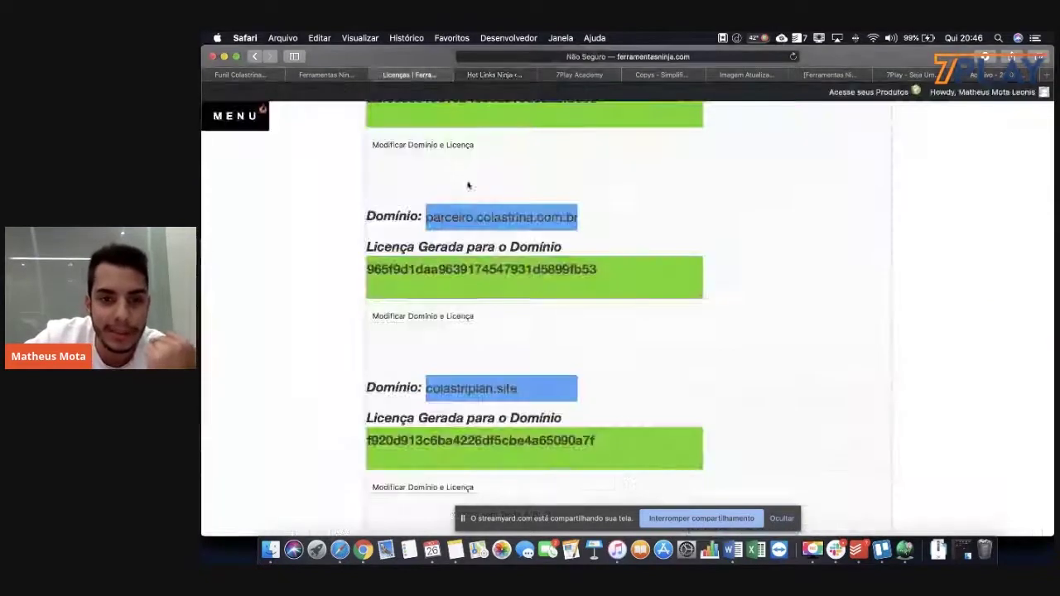
click(429, 217)
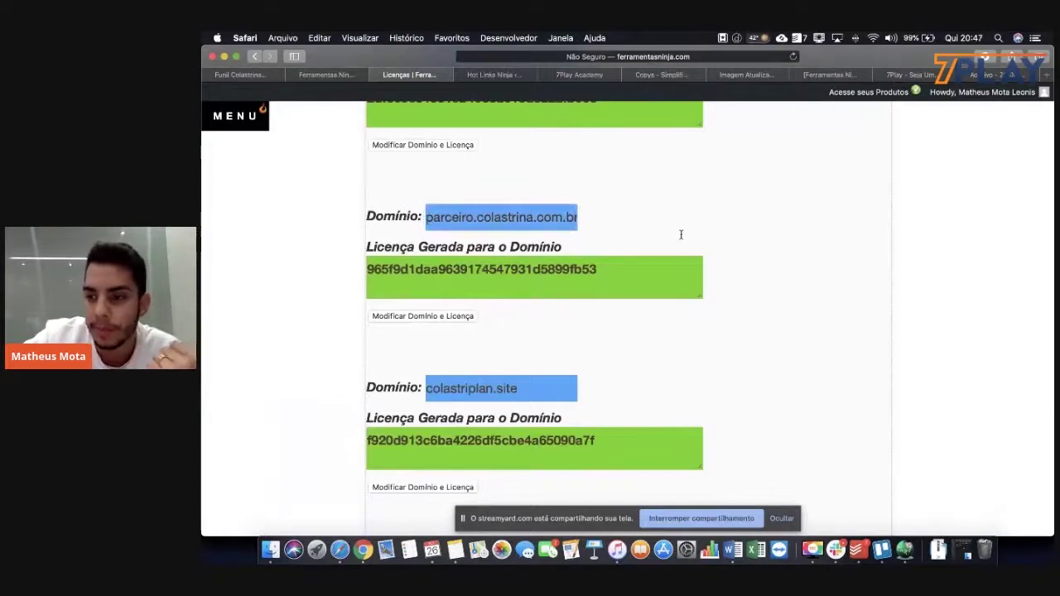
click(598, 272)
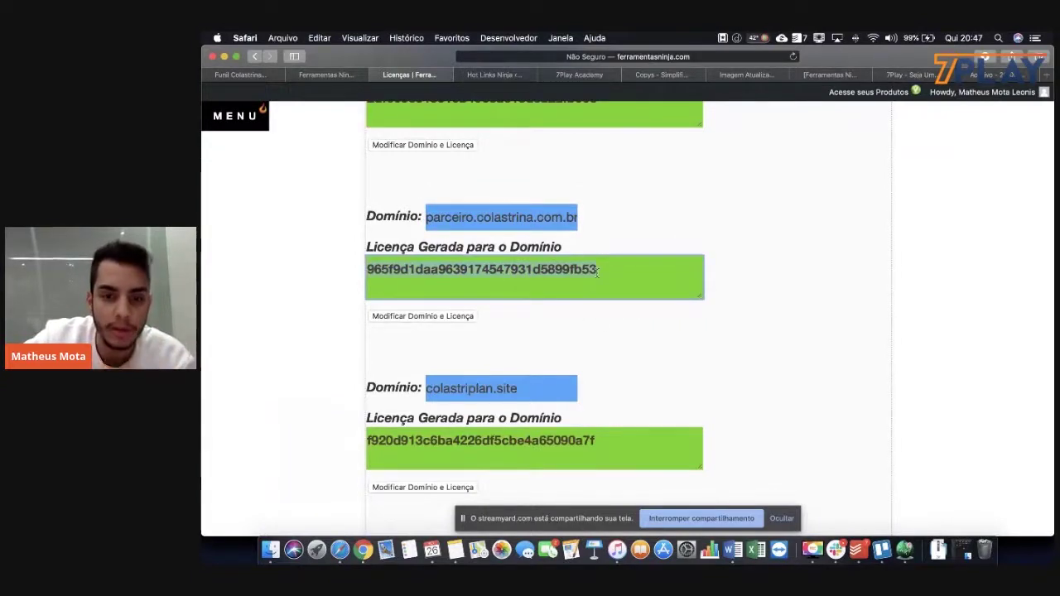
key(super+c)
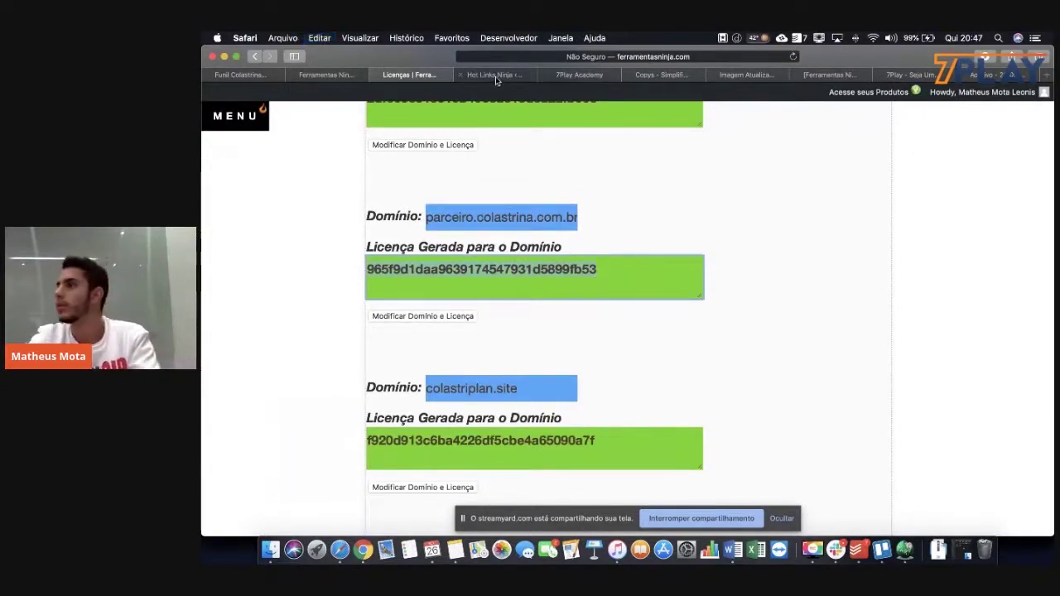
key(super+c)
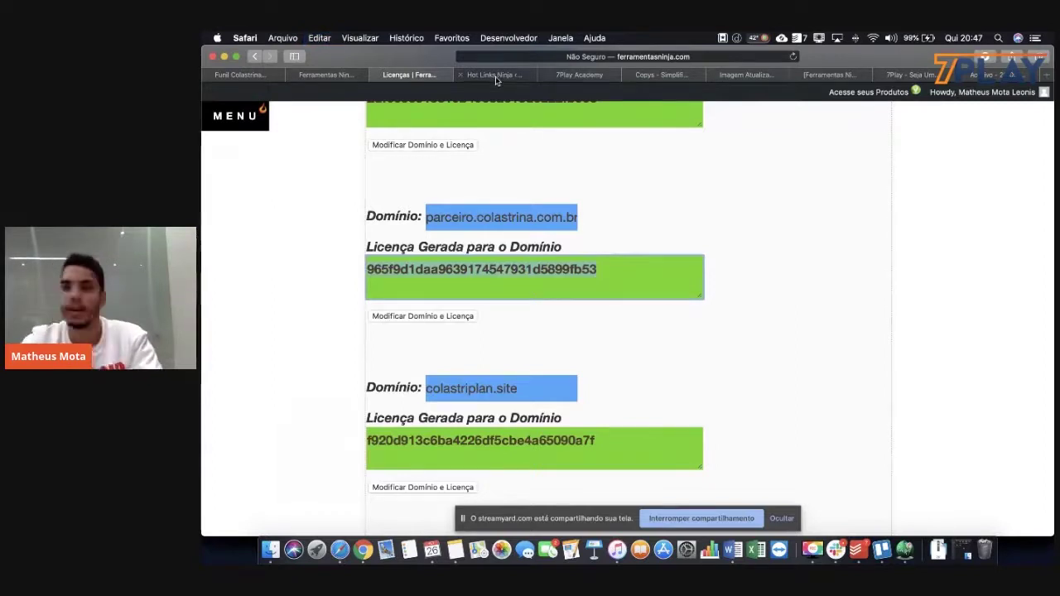
Paste the copied licence into the Hot Links Ninja activation code field and activate the plugin
click(495, 74)
click(473, 212)
key(super+v)
double_click(454, 214)
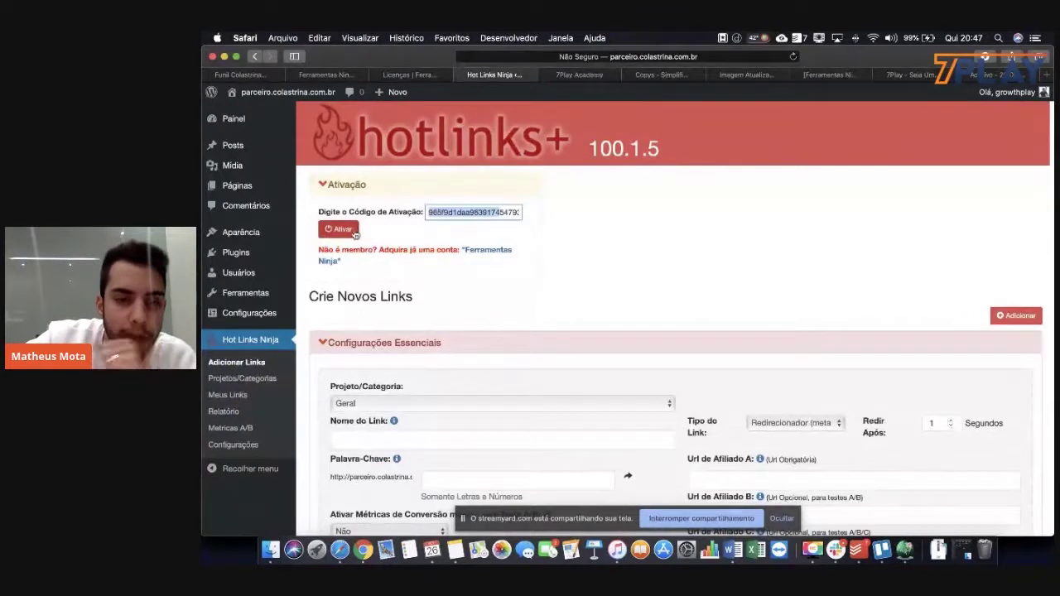
click(356, 232)
click(353, 232)
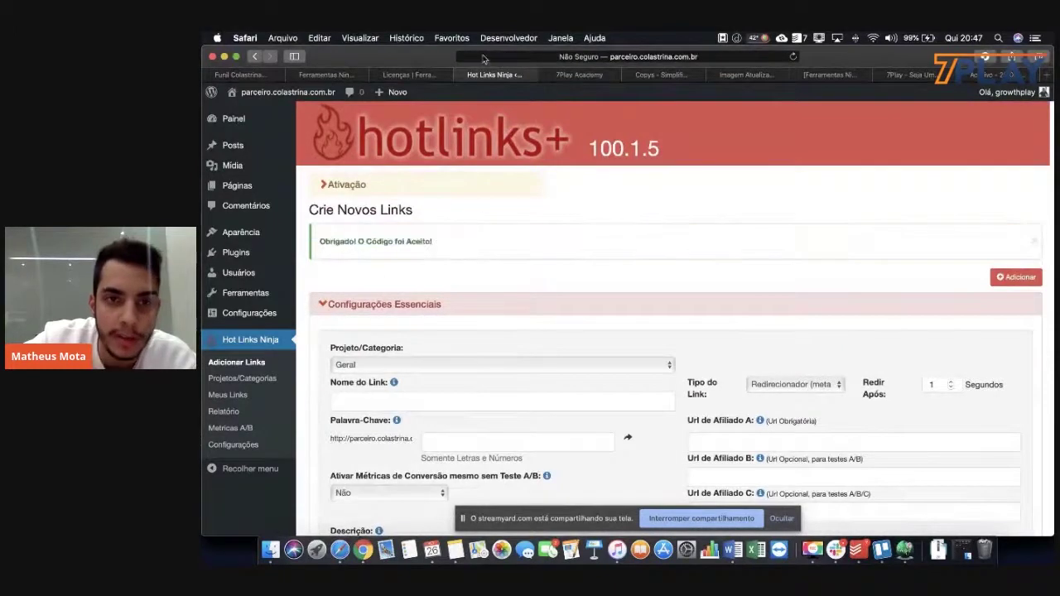
Review the activation message in Hot Links Ninja and the parceiro.colastrina.com.br licence entry on the Licenças page
drag(434, 242, 320, 241)
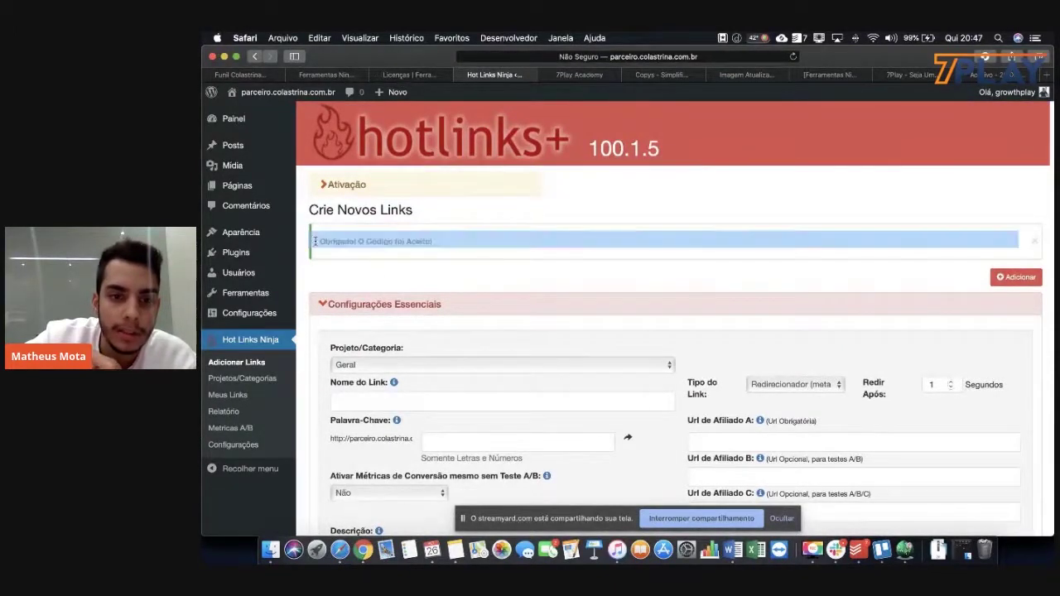
click(408, 74)
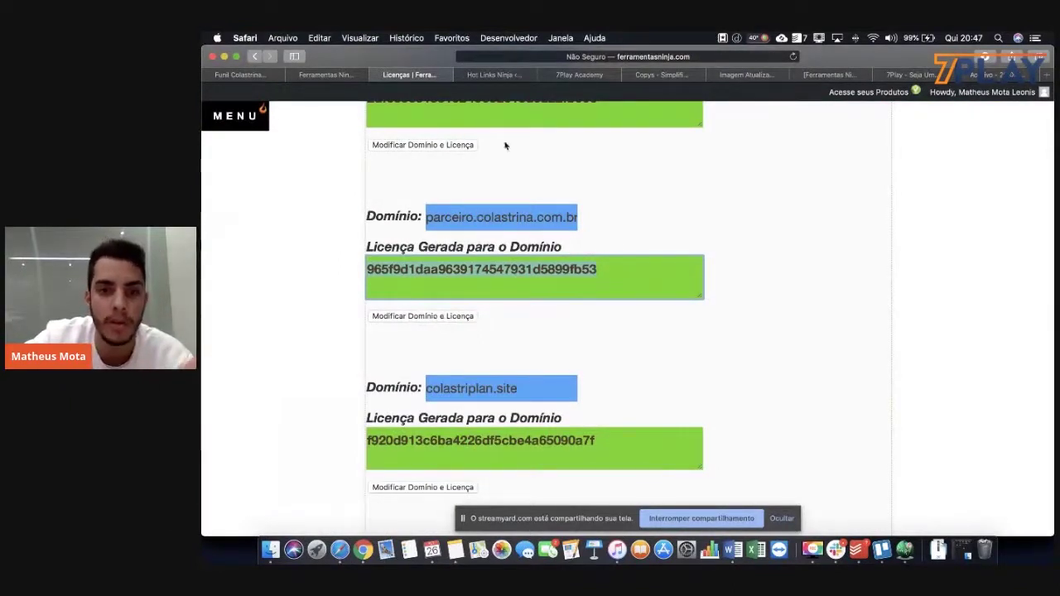
click(505, 78)
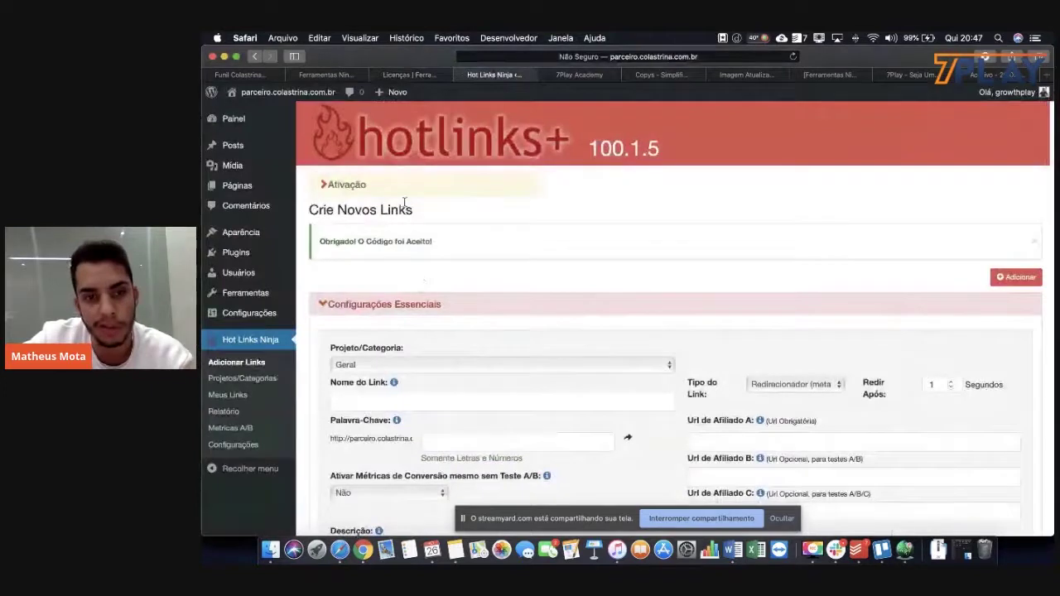
drag(437, 241, 320, 242)
click(348, 247)
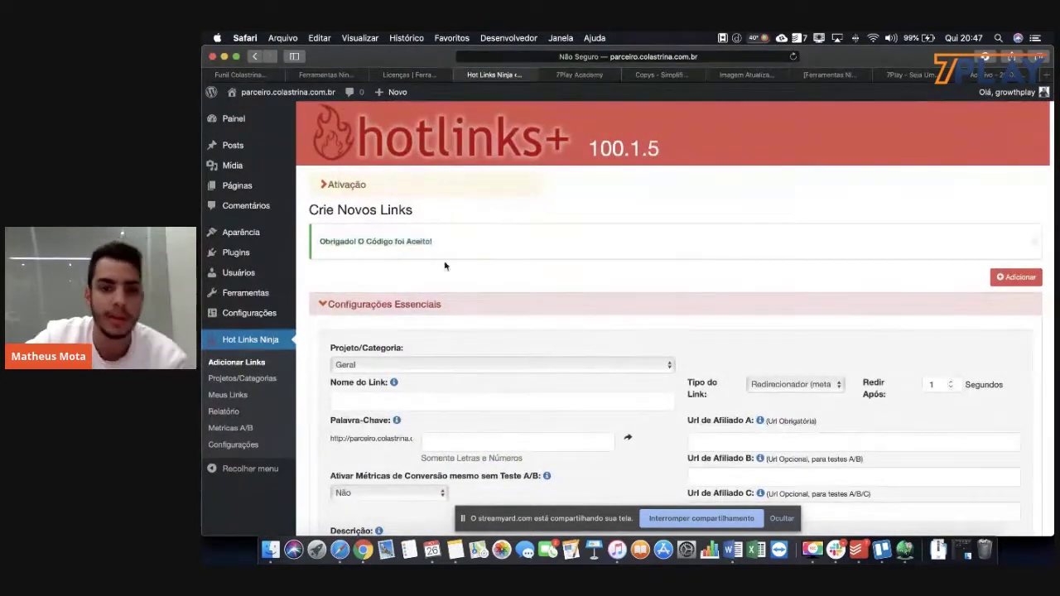
click(409, 75)
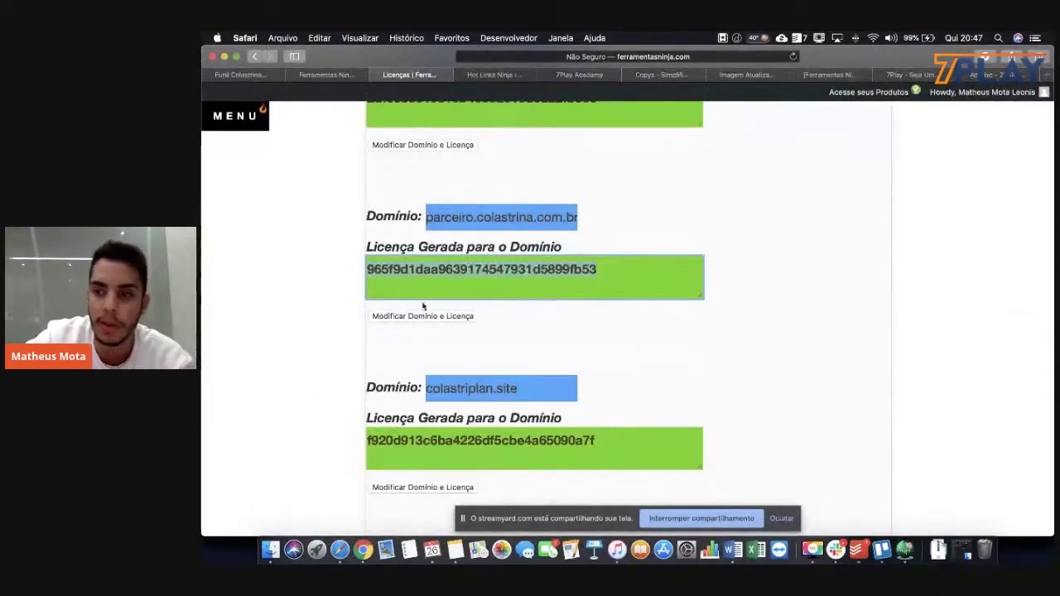
click(489, 77)
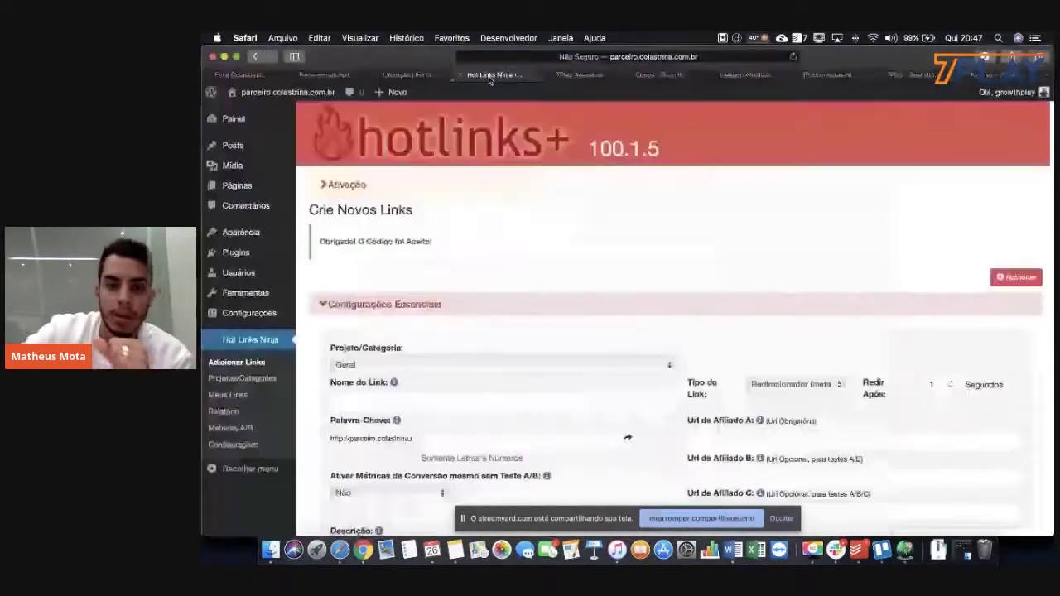
Select the Geral project category for the new link in the essential settings
scroll(515, 256, down, 2)
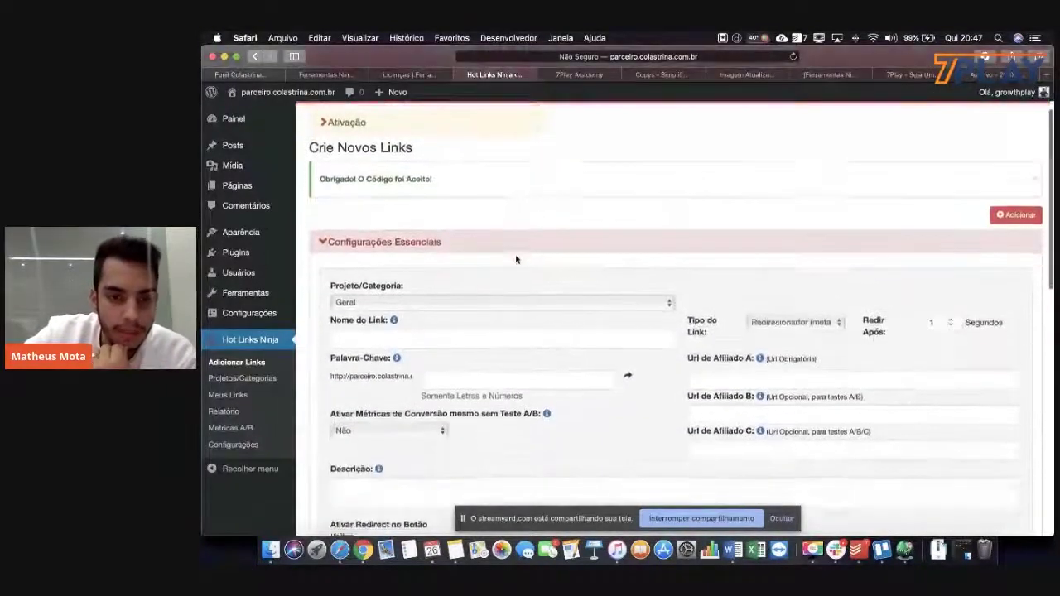
scroll(513, 260, down, 1)
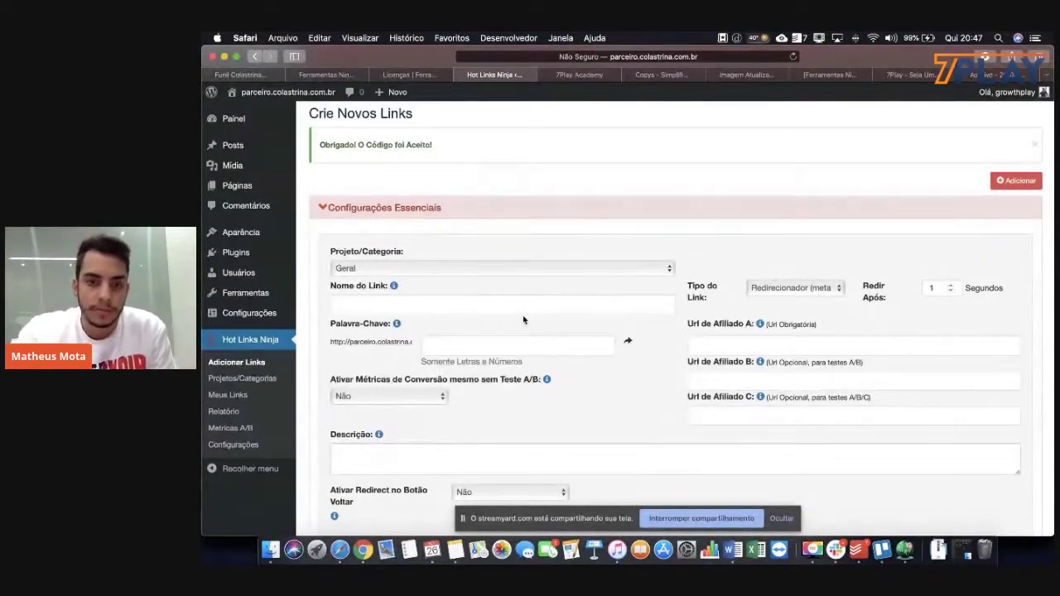
click(373, 267)
click(447, 283)
scroll(447, 285, down, 2)
Name the link "Campanha Colastrina - 7playAcademy"
click(384, 255)
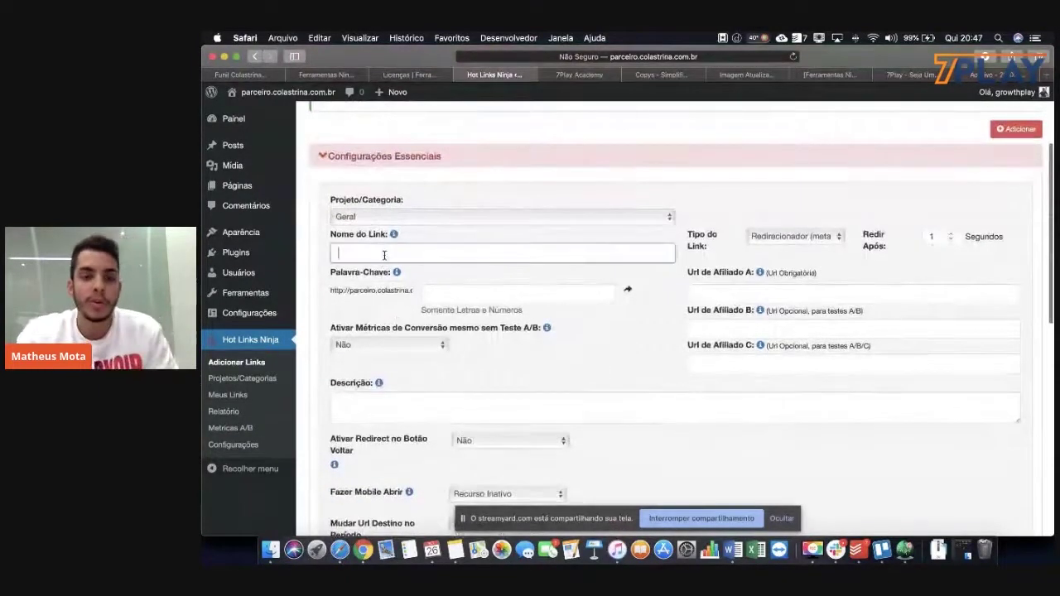
text(C)
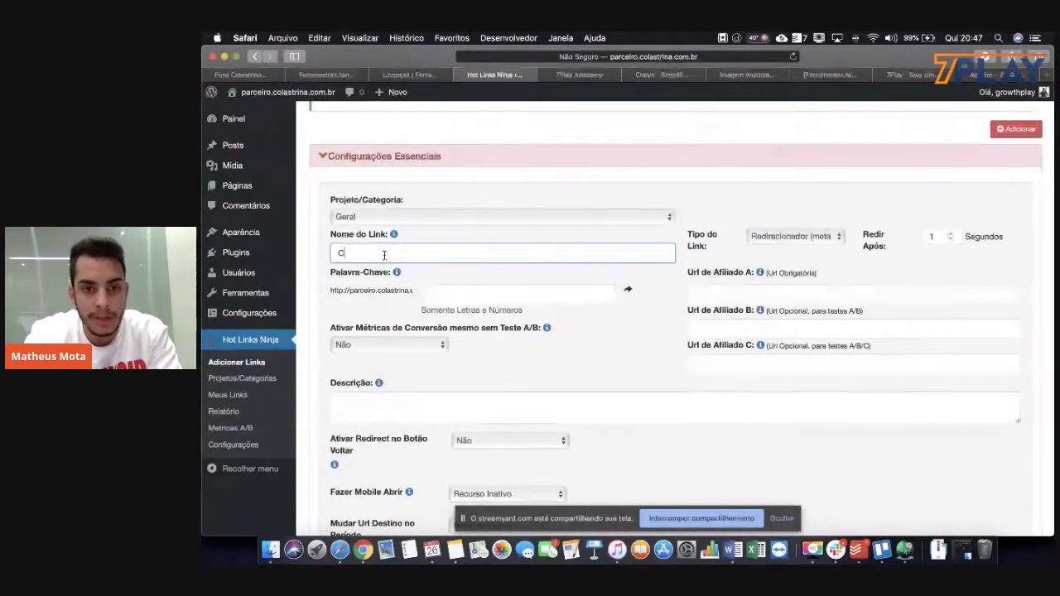
text(ampanha Col)
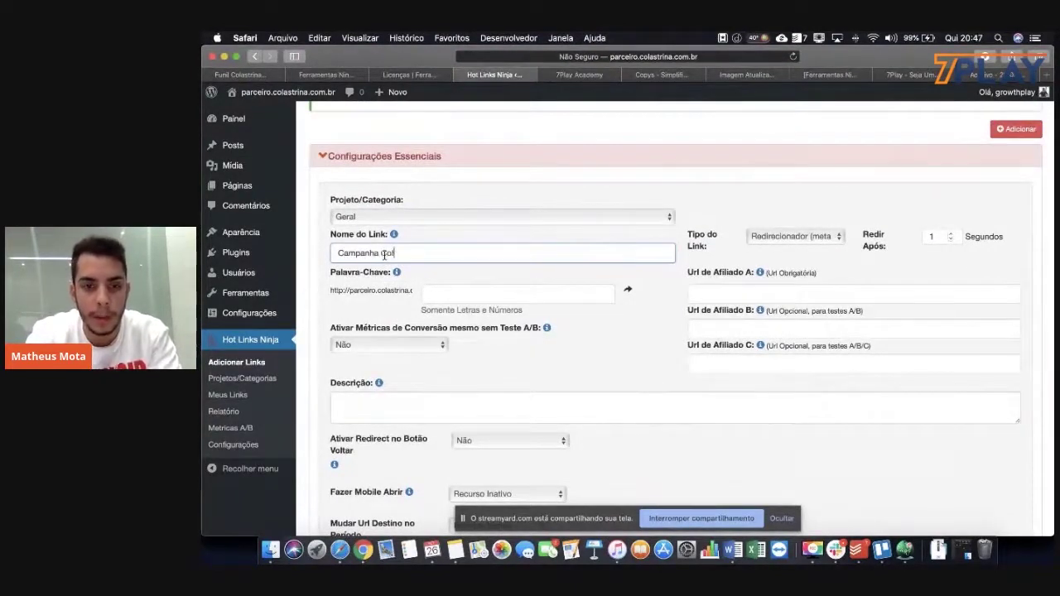
text(astri)
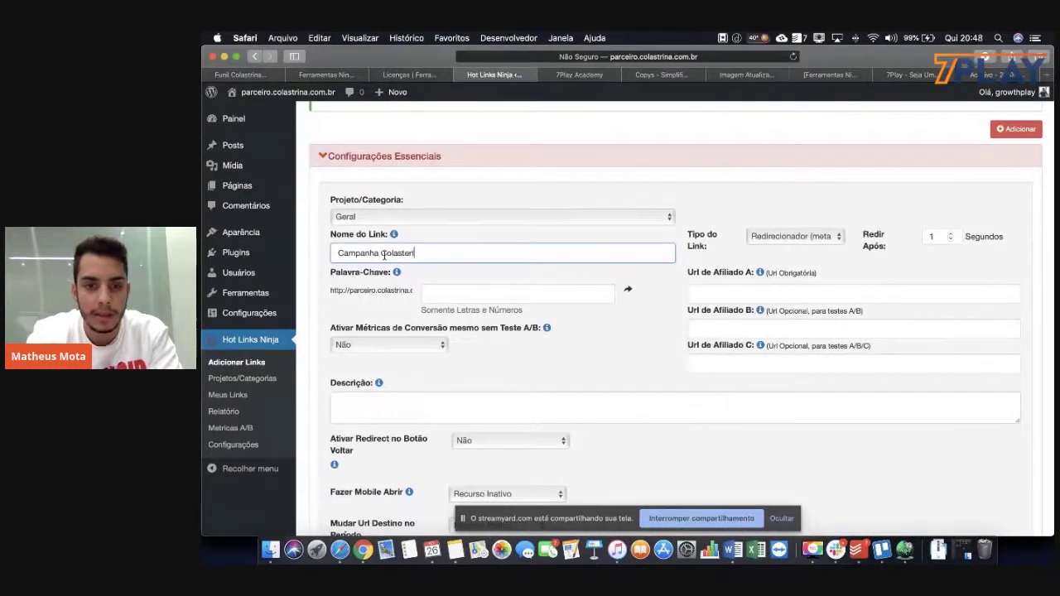
text(na 0)
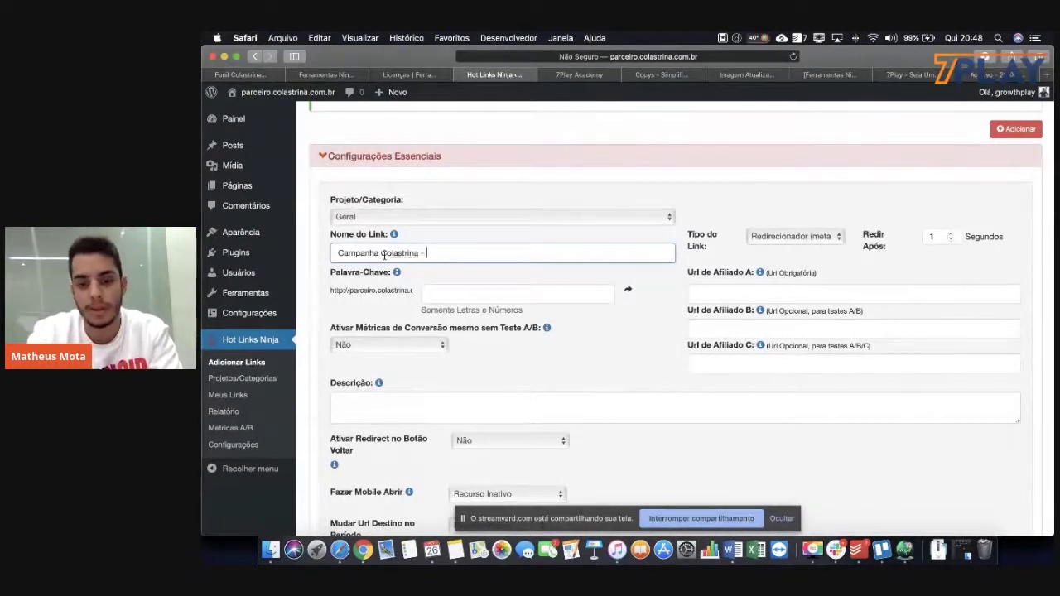
text( 7playAc)
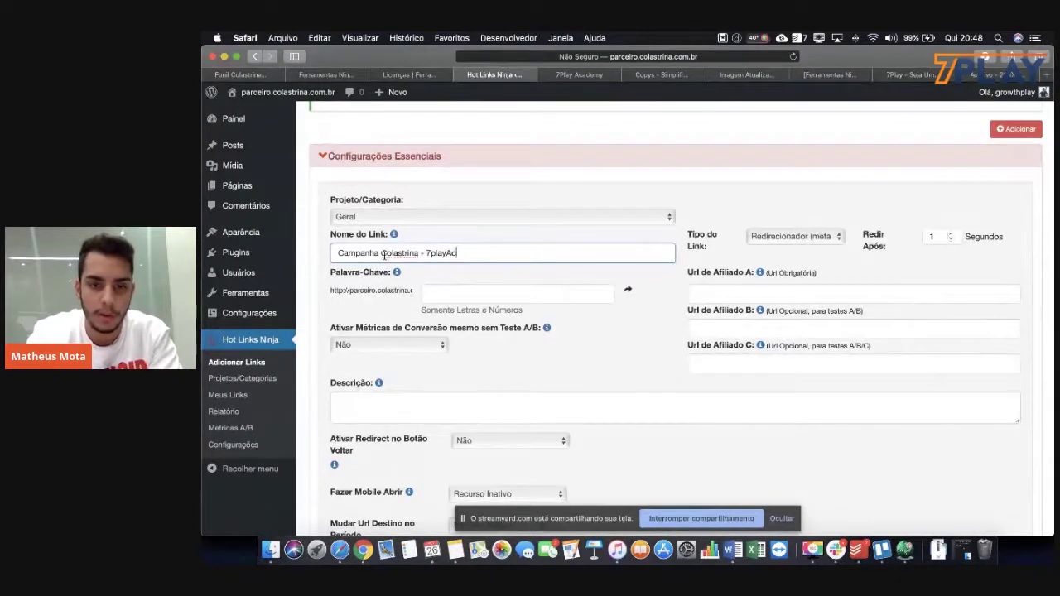
text(emdemy)
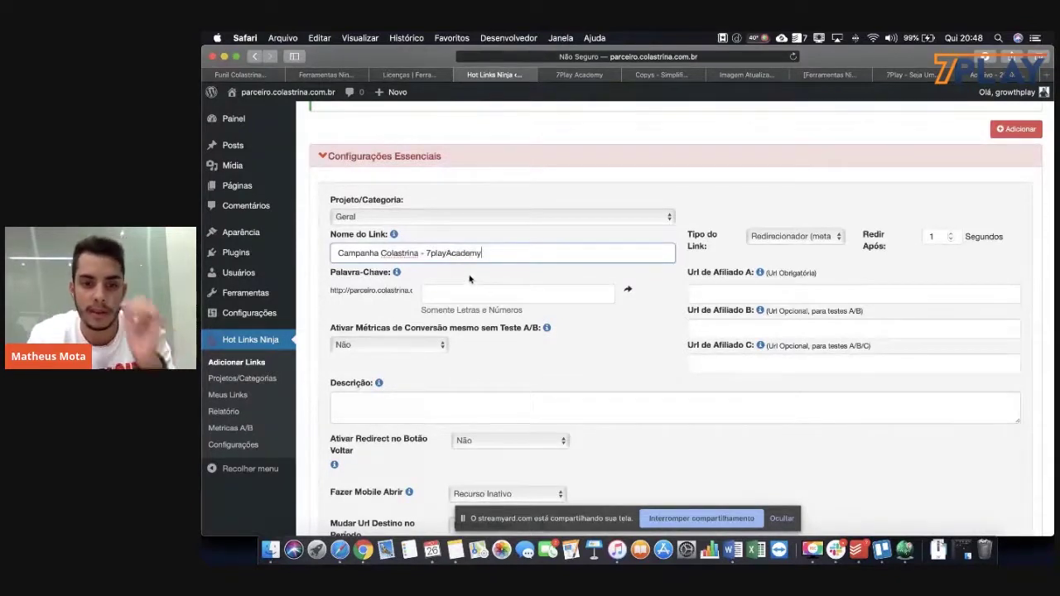
Set the link's Palavra-Chave to "estrategianinja" after the parceiro.colastrina.com.br address
click(461, 291)
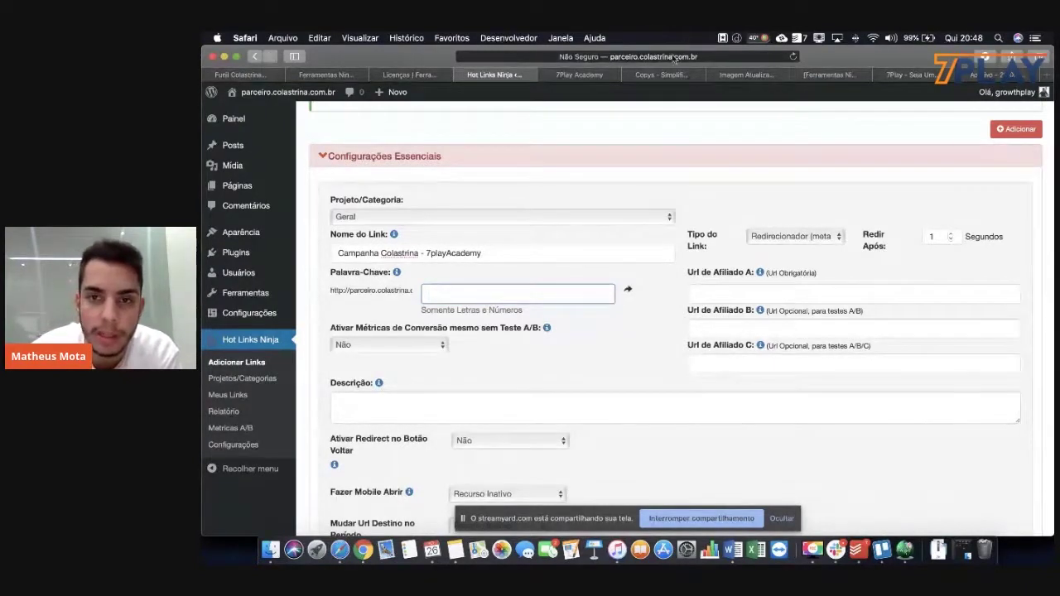
click(627, 57)
click(514, 299)
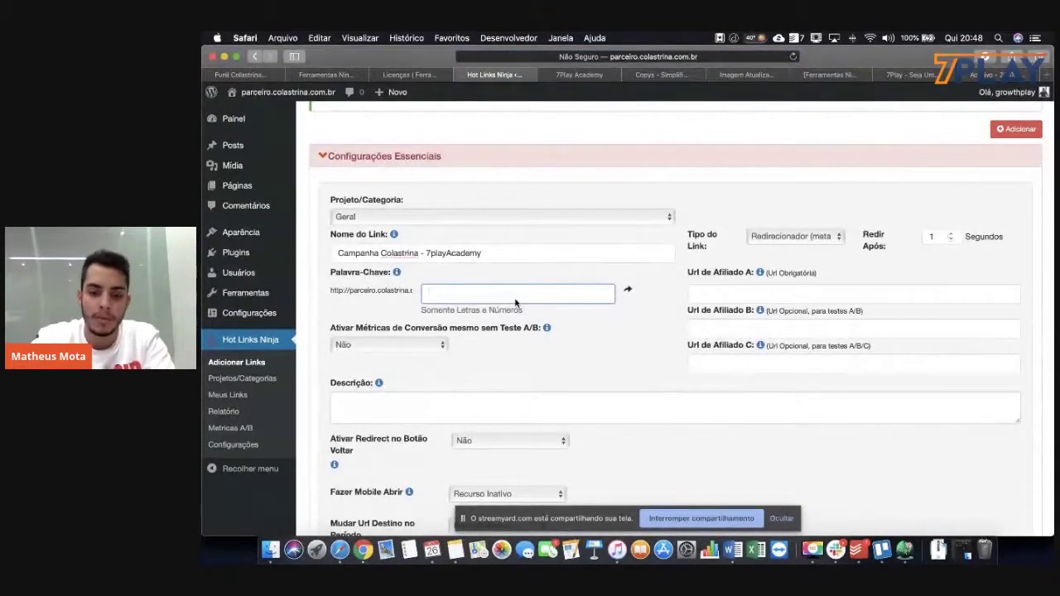
text(estrategianinja)
click(591, 339)
drag(462, 294, 428, 295)
key(super+a)
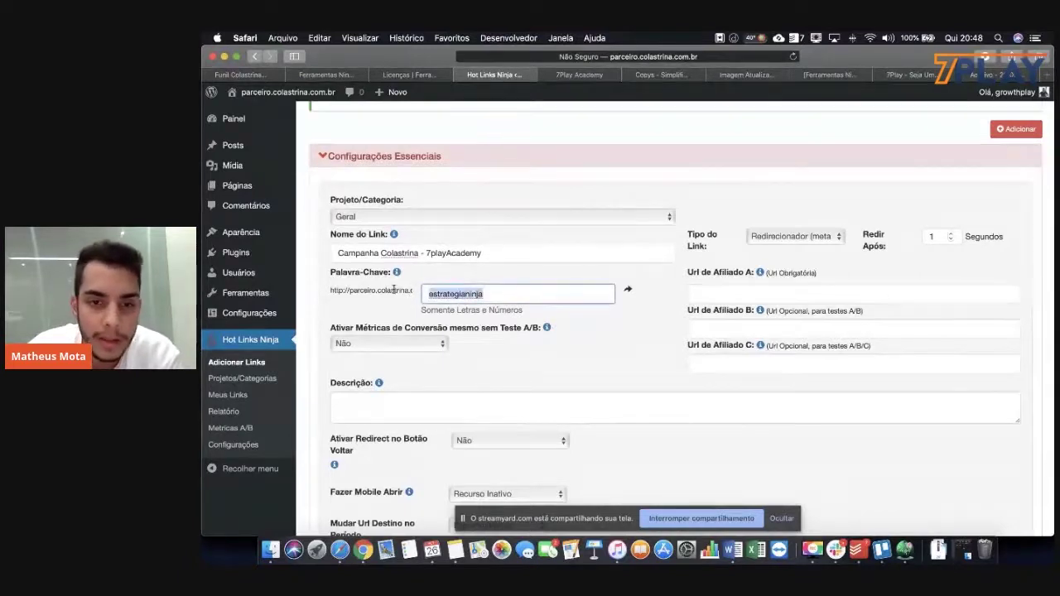
click(623, 332)
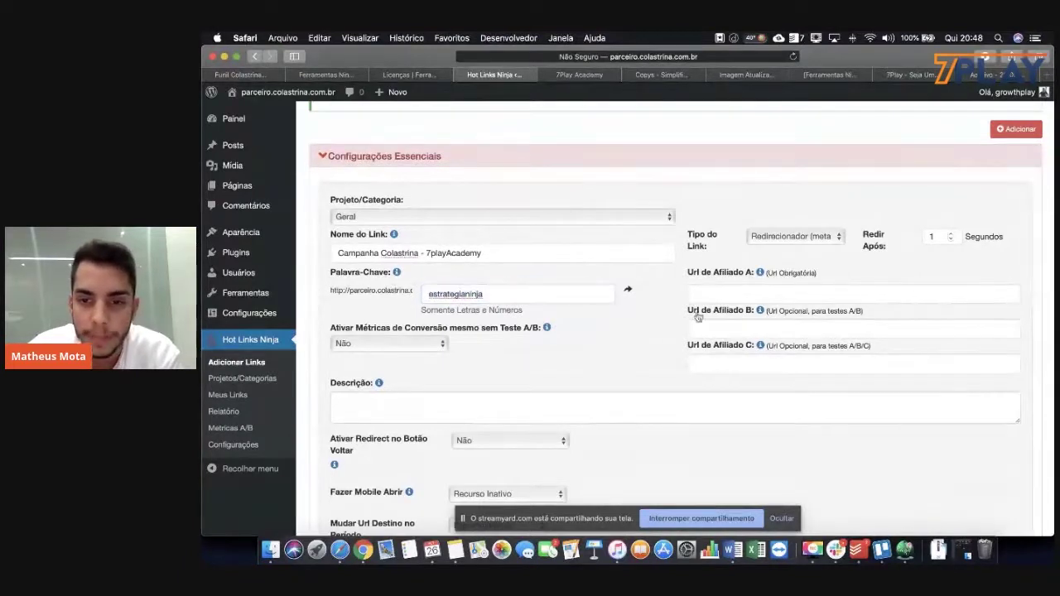
Set the link type to Redirecionador (PHP)
click(773, 239)
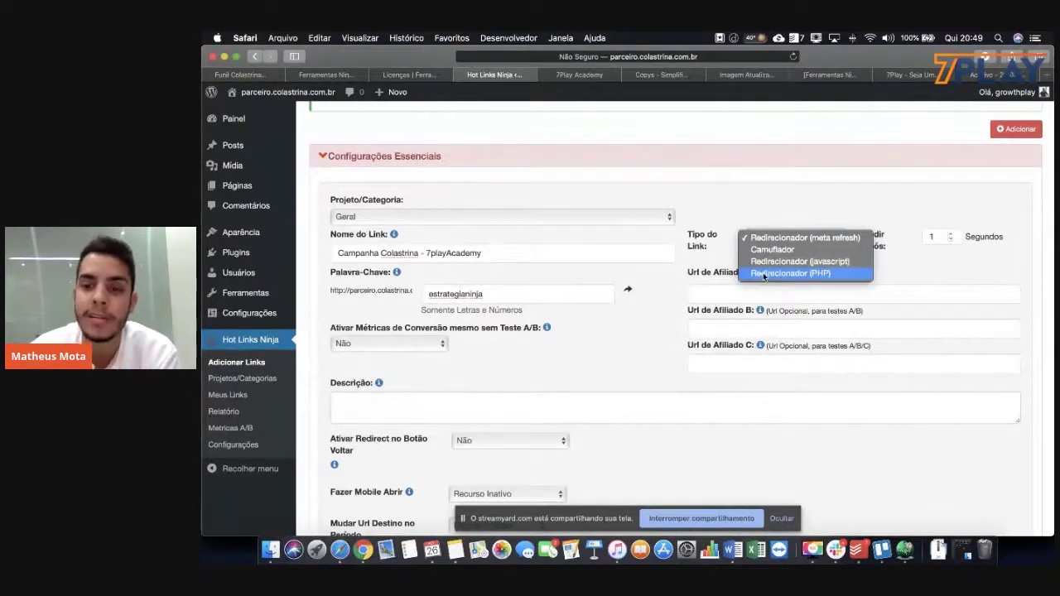
click(762, 272)
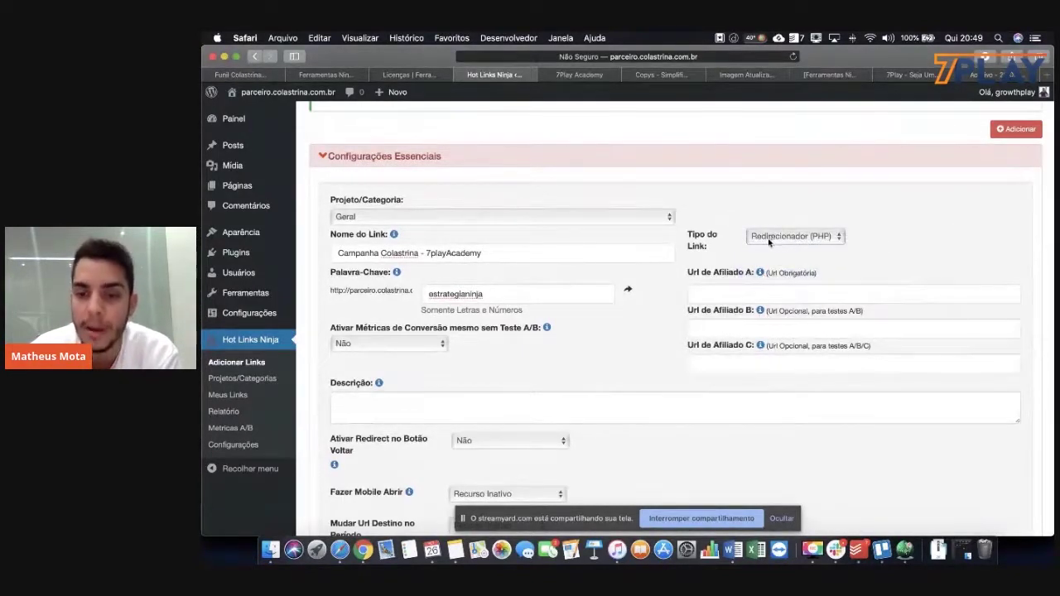
click(762, 240)
click(782, 240)
click(780, 239)
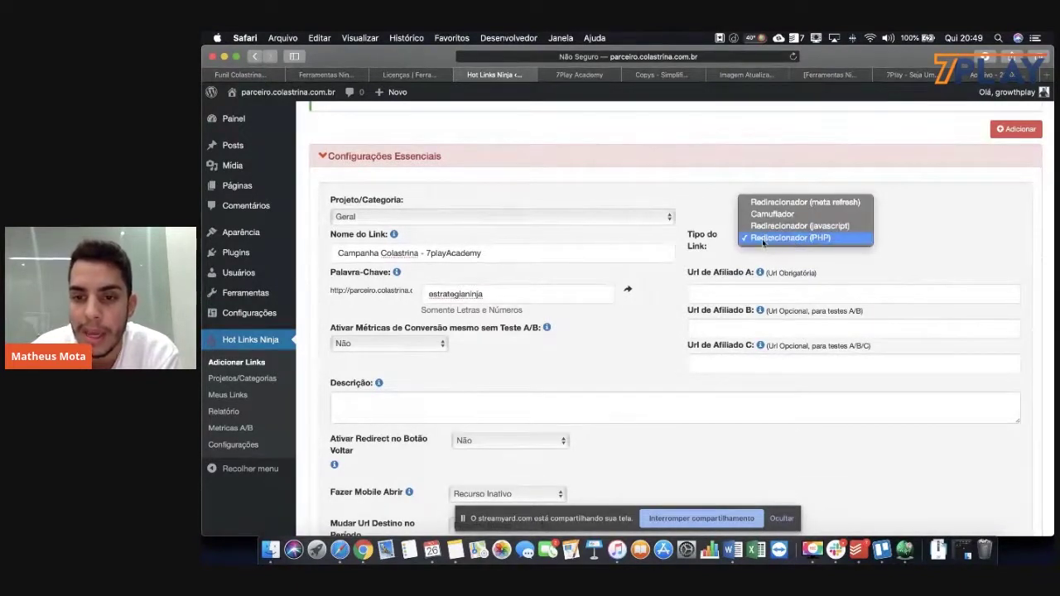
click(814, 237)
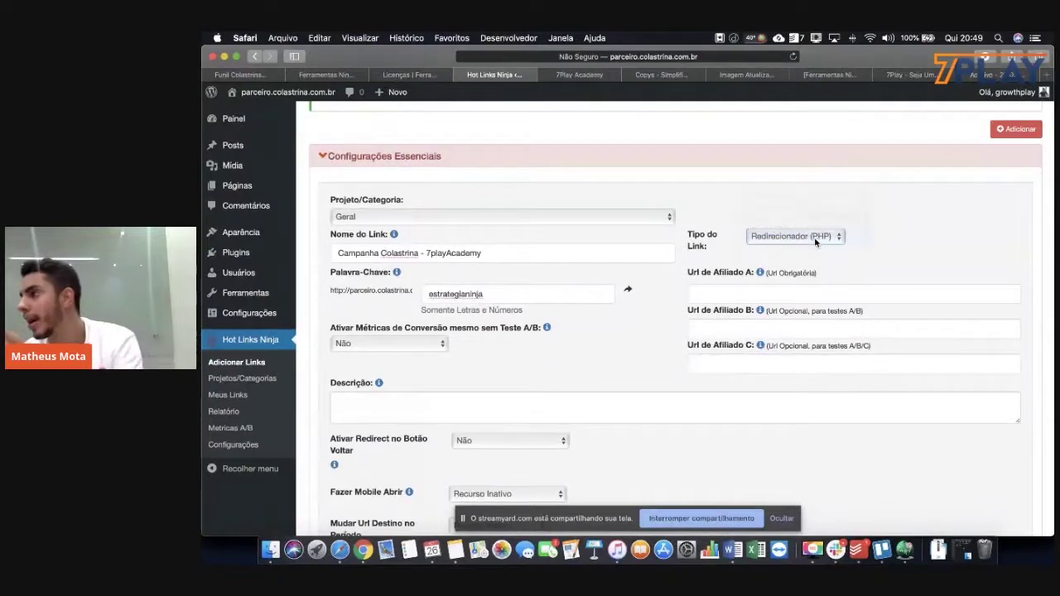
click(813, 237)
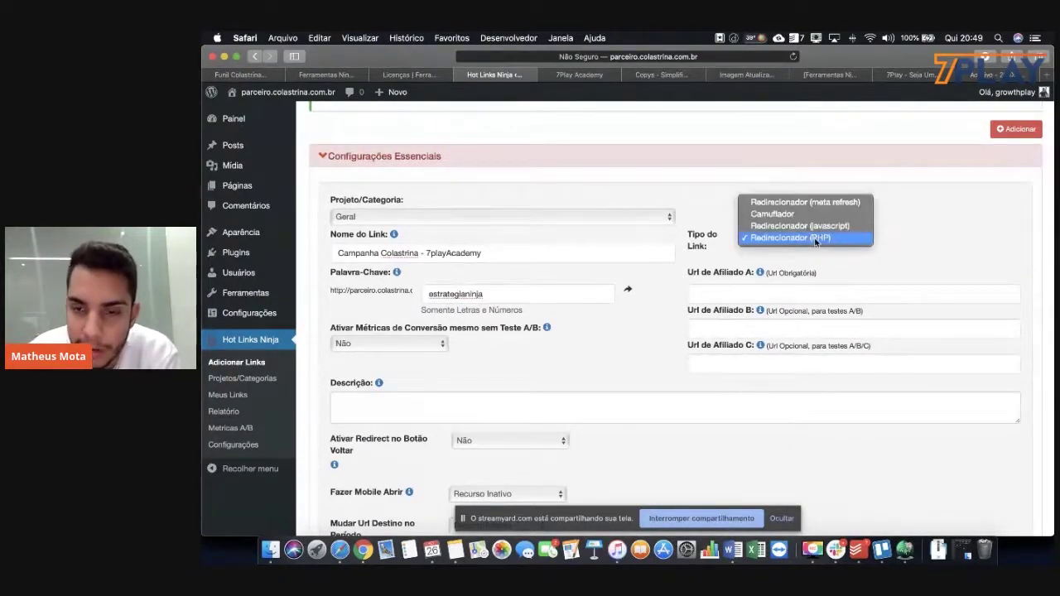
click(815, 238)
Review the remaining essential settings of the link and activate the empty Url de Afiliado A field
click(763, 294)
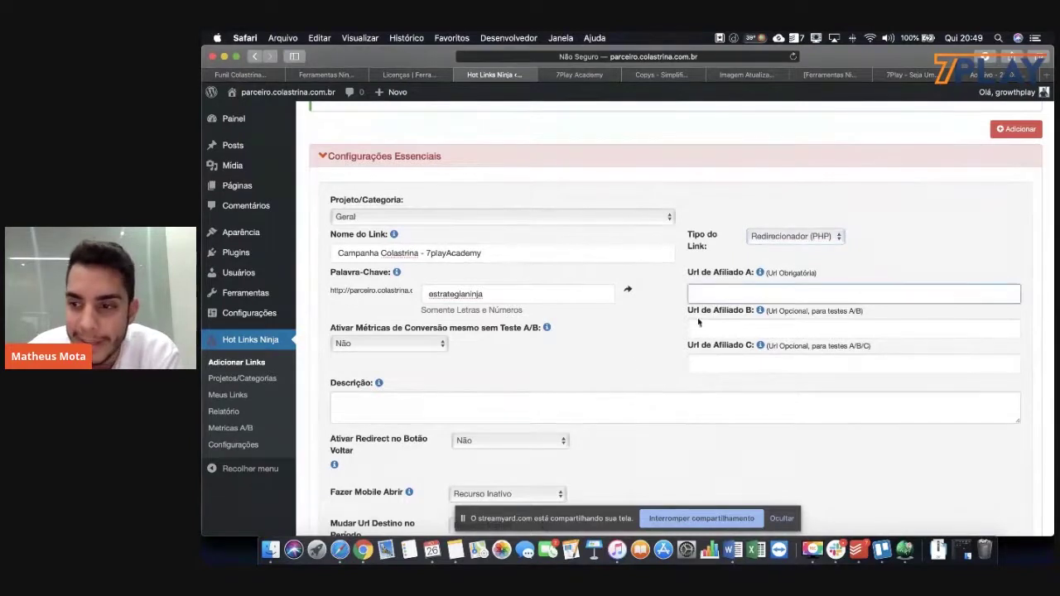
scroll(597, 383, down, 1)
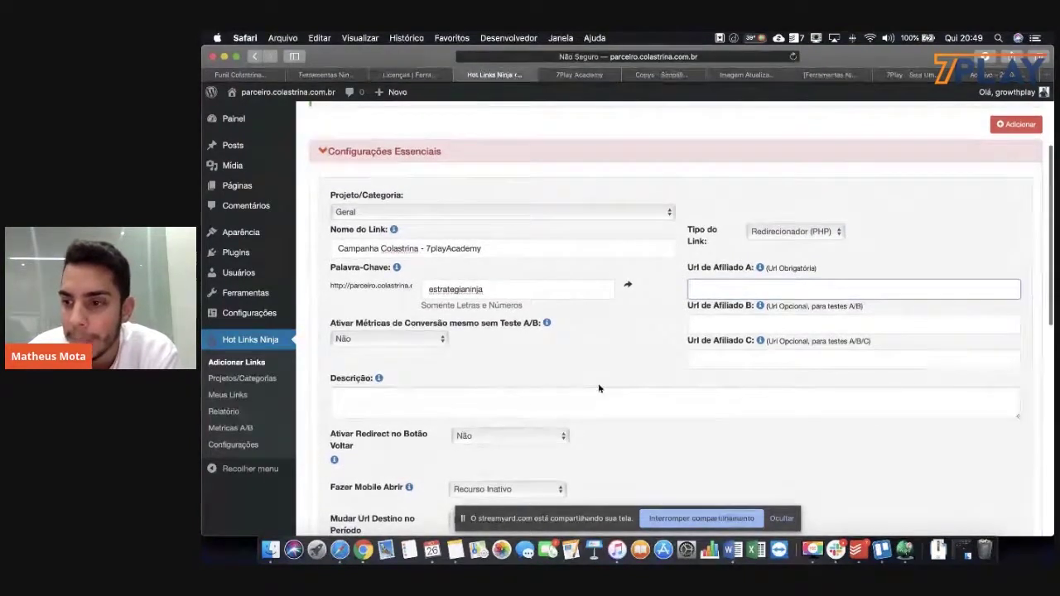
scroll(598, 389, down, 3)
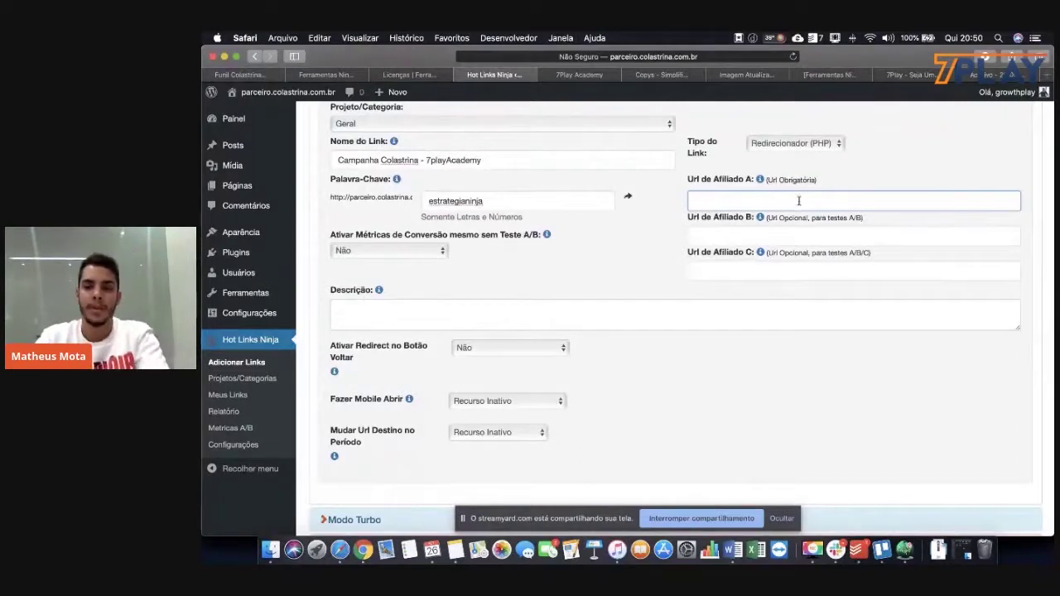
click(756, 237)
click(756, 201)
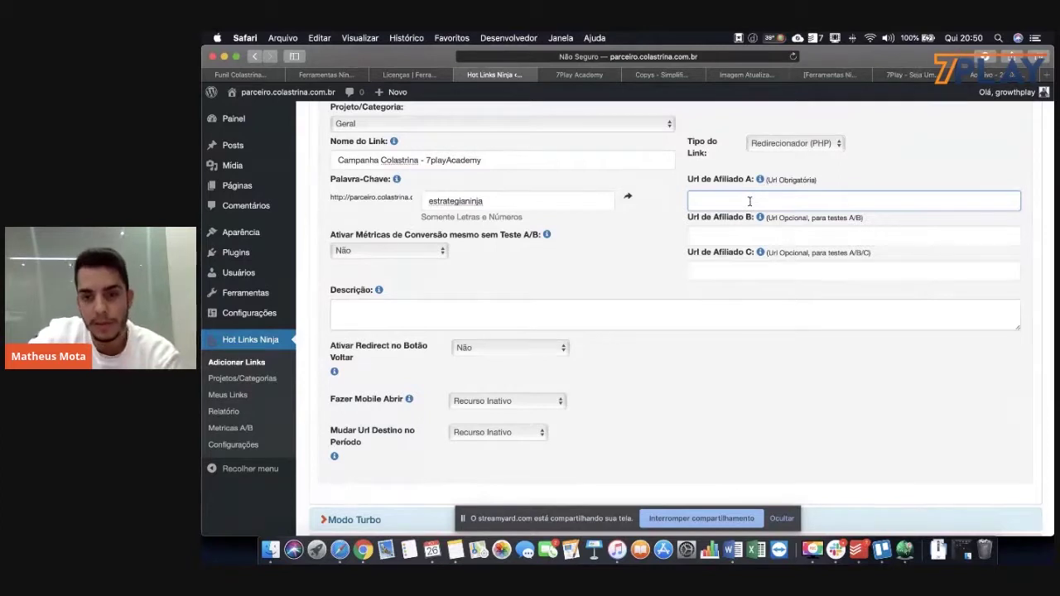
Search Google for "saude da pele colageno" in a new tab and place that tab beside the Hot Links Ninja one
click(1049, 79)
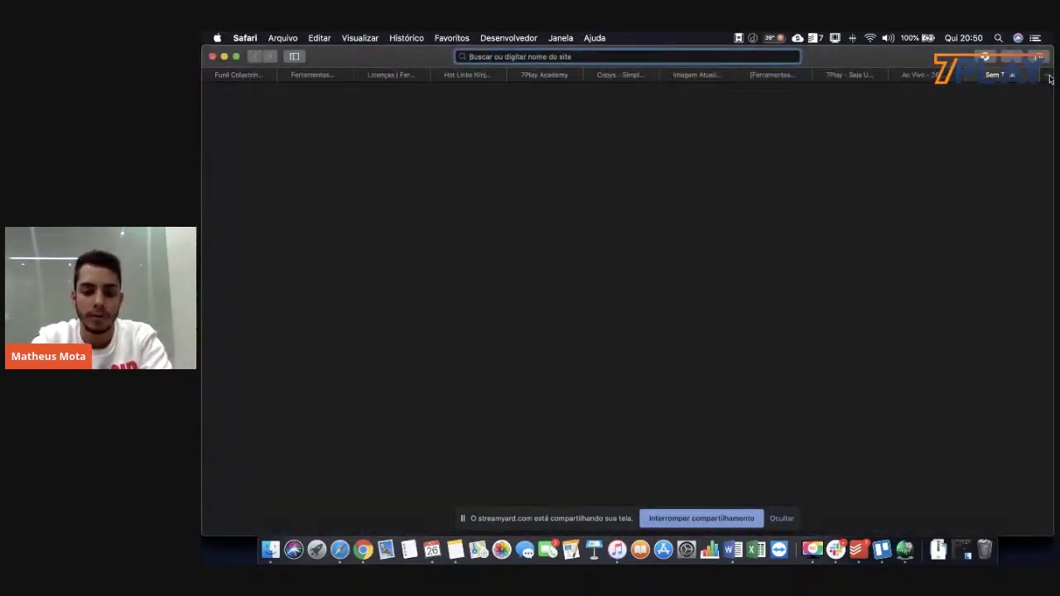
text(saude da pele)
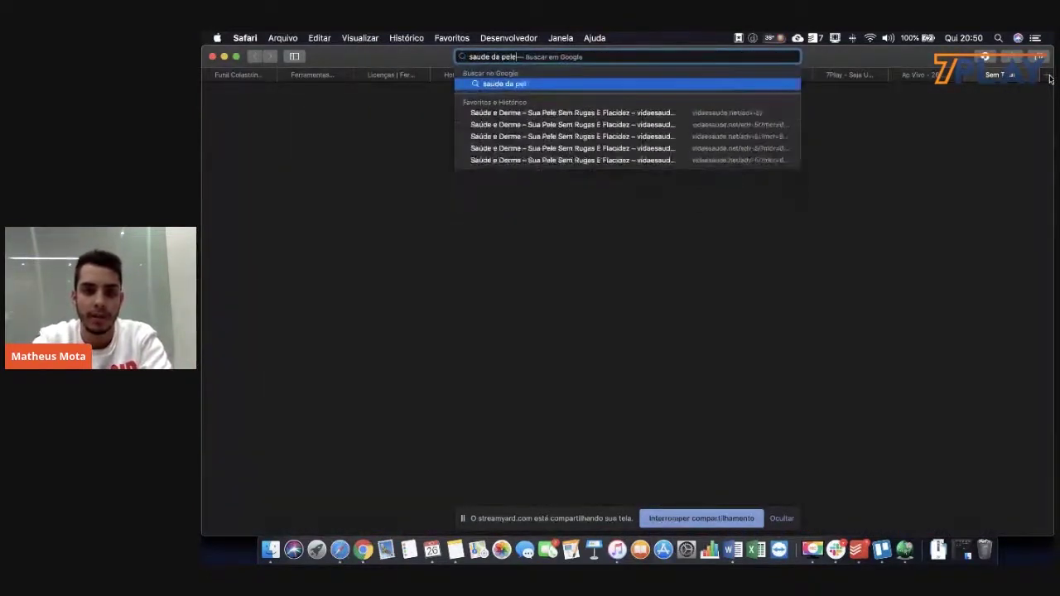
text( colageno)
key(Return)
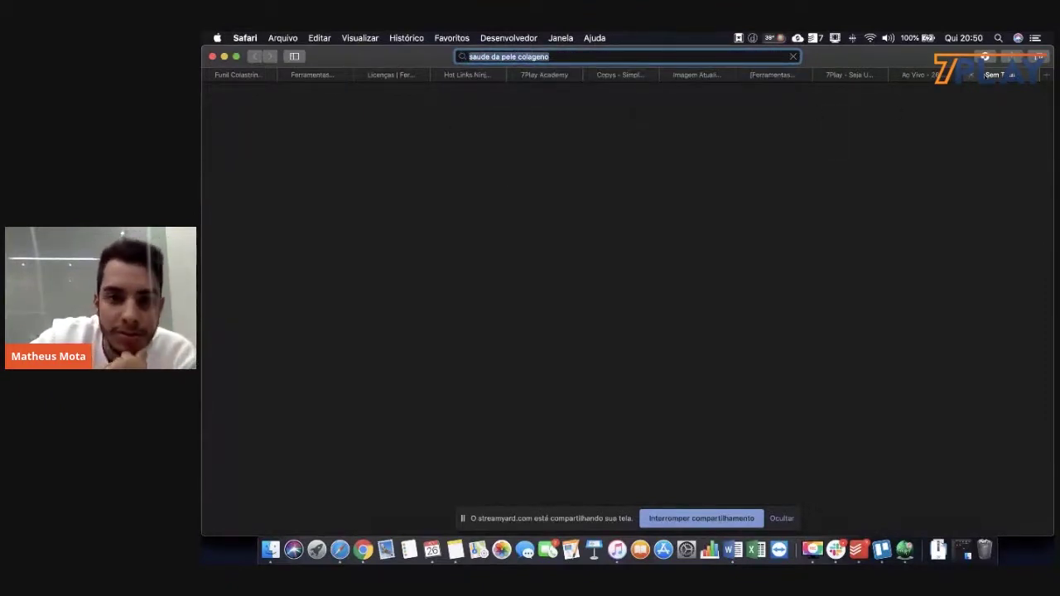
drag(996, 76, 553, 65)
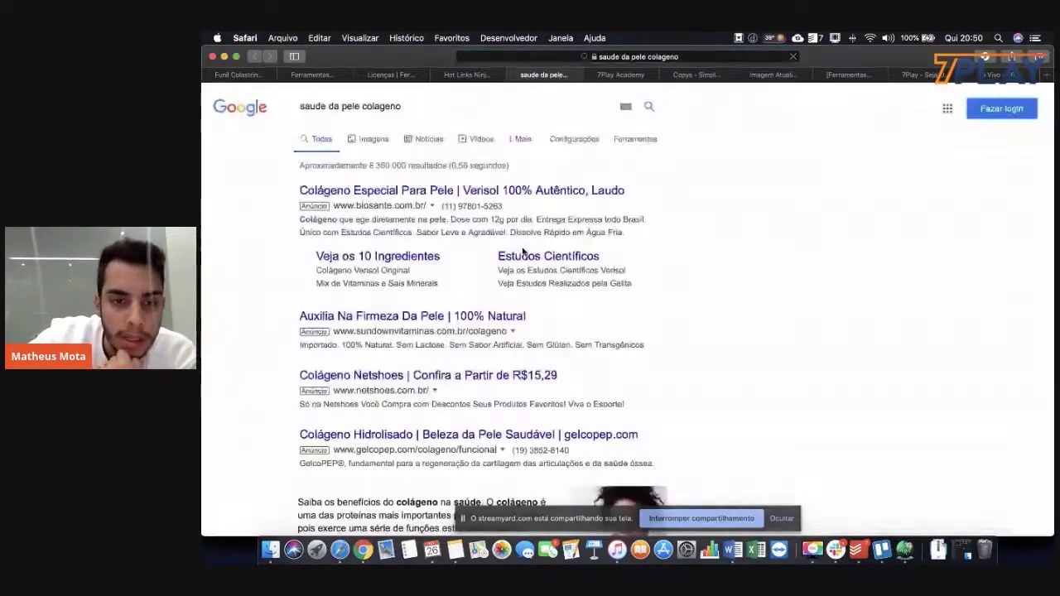
Open the belezaesaude.com article on whether taking collagen improves the skin, skim its content and ads, and return to the results
scroll(523, 252, down, 15)
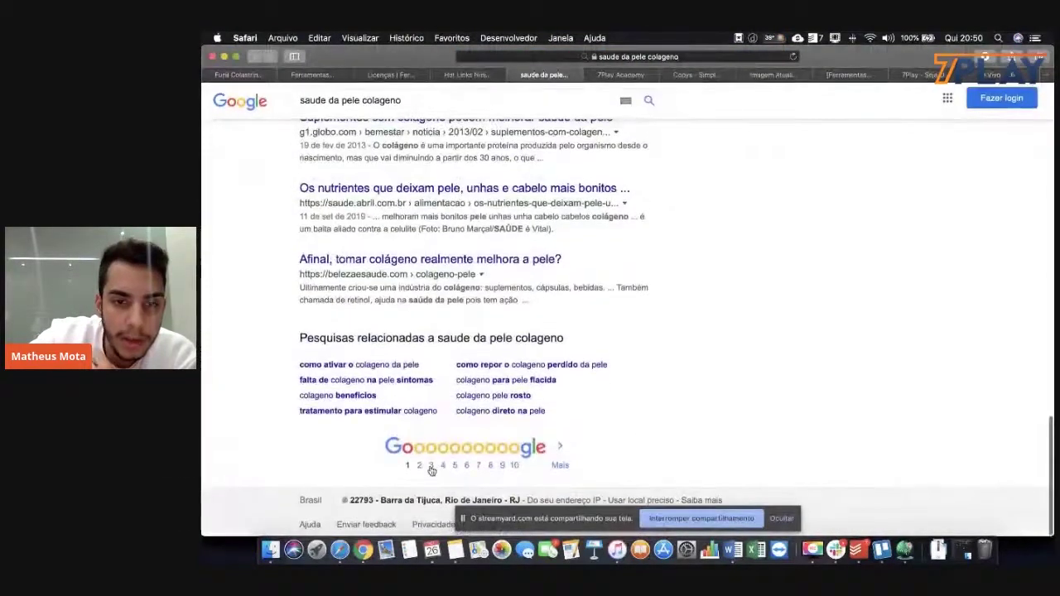
click(464, 263)
scroll(698, 307, down, 4)
scroll(601, 307, up, 4)
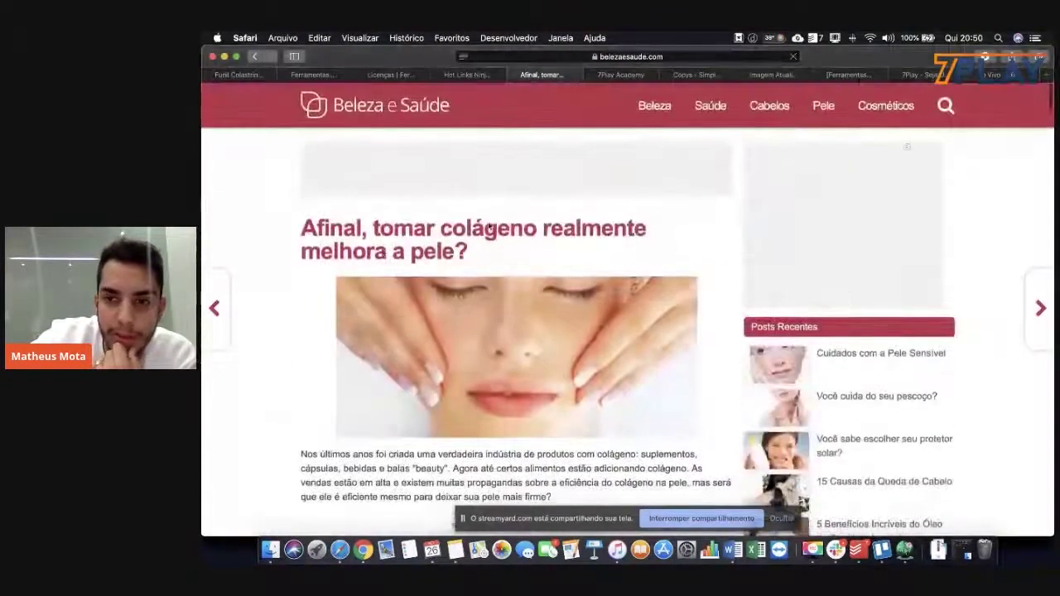
scroll(744, 293, down, 10)
scroll(749, 298, up, 6)
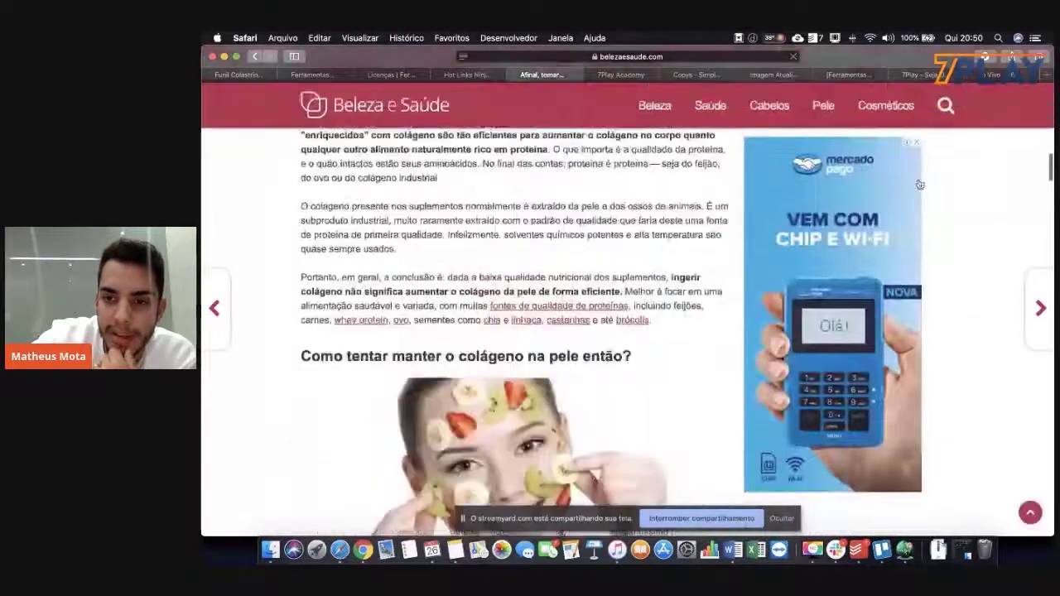
scroll(629, 308, down, 5)
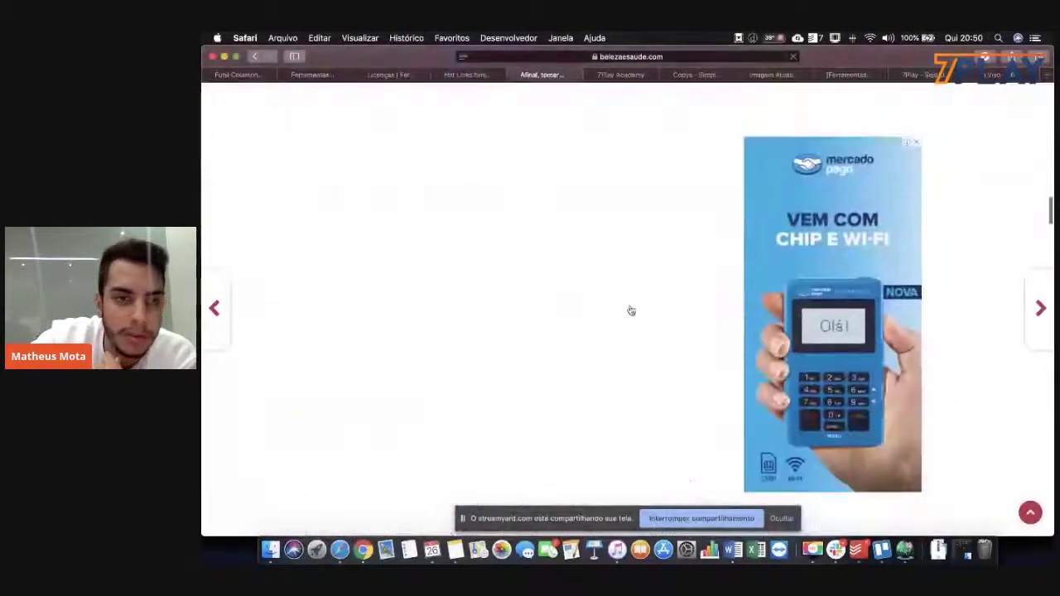
click(254, 56)
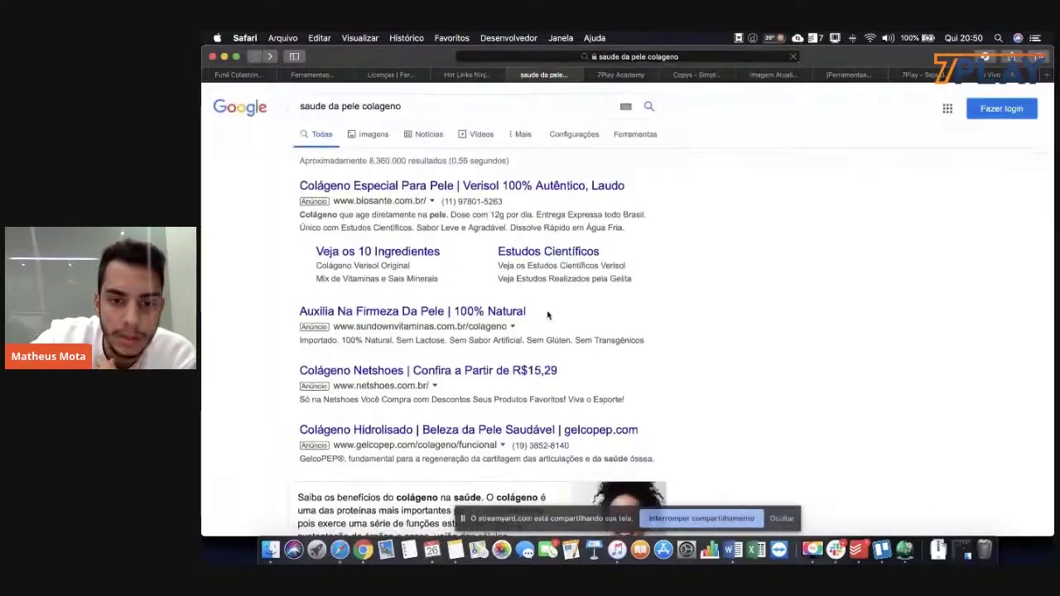
Go to page 4 of the collagen search results and look through its listings for a suitable article
scroll(549, 312, down, 10)
click(442, 463)
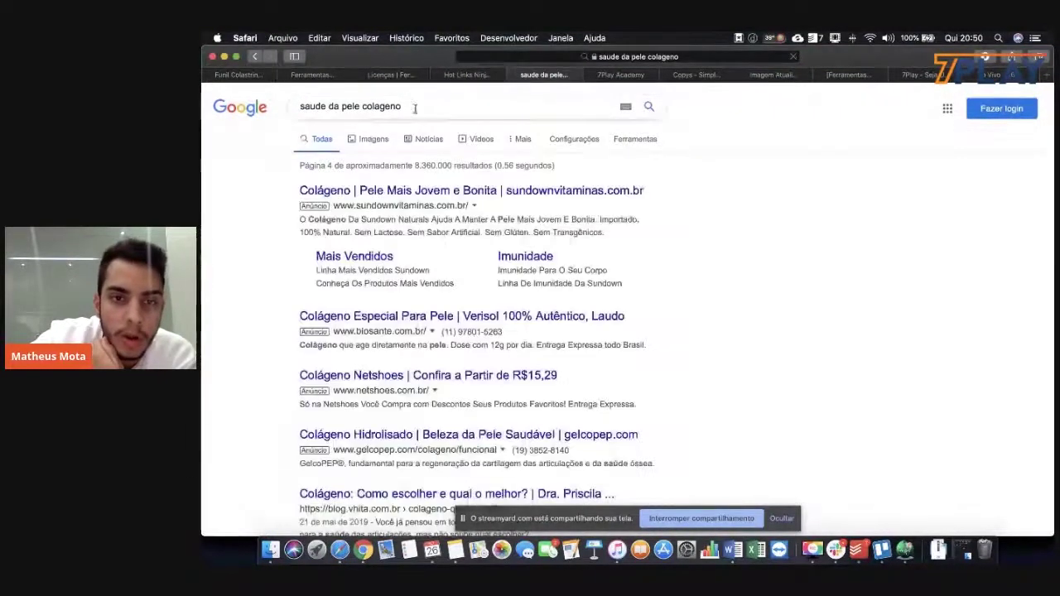
click(415, 109)
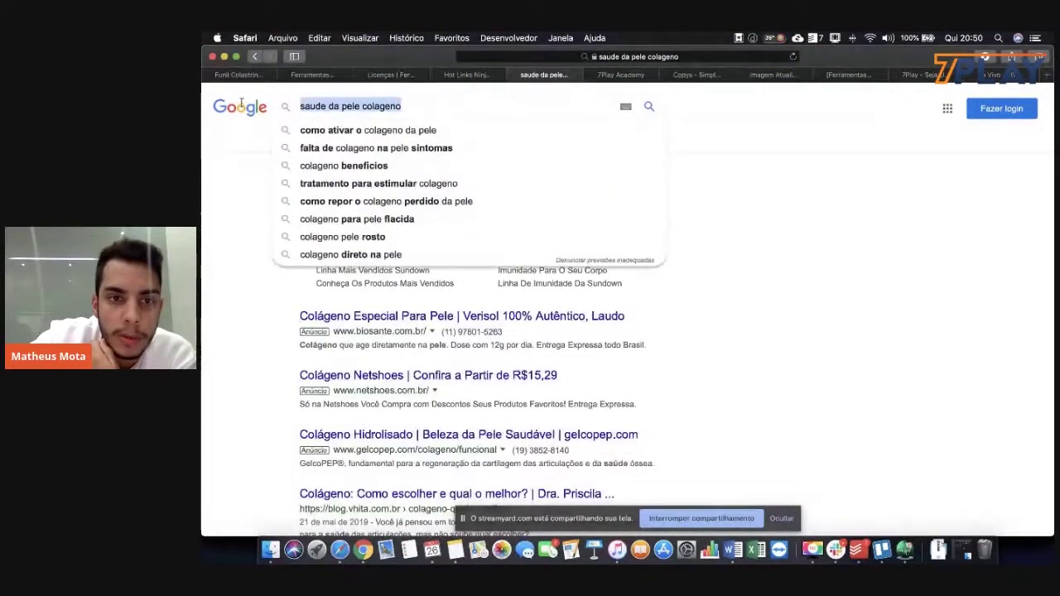
click(800, 227)
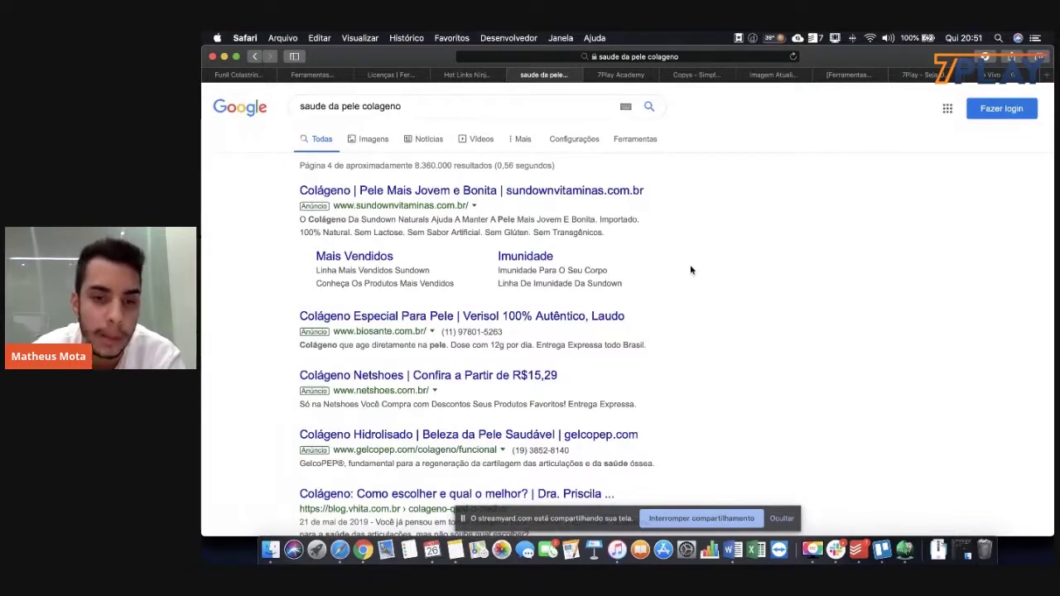
scroll(690, 270, down, 5)
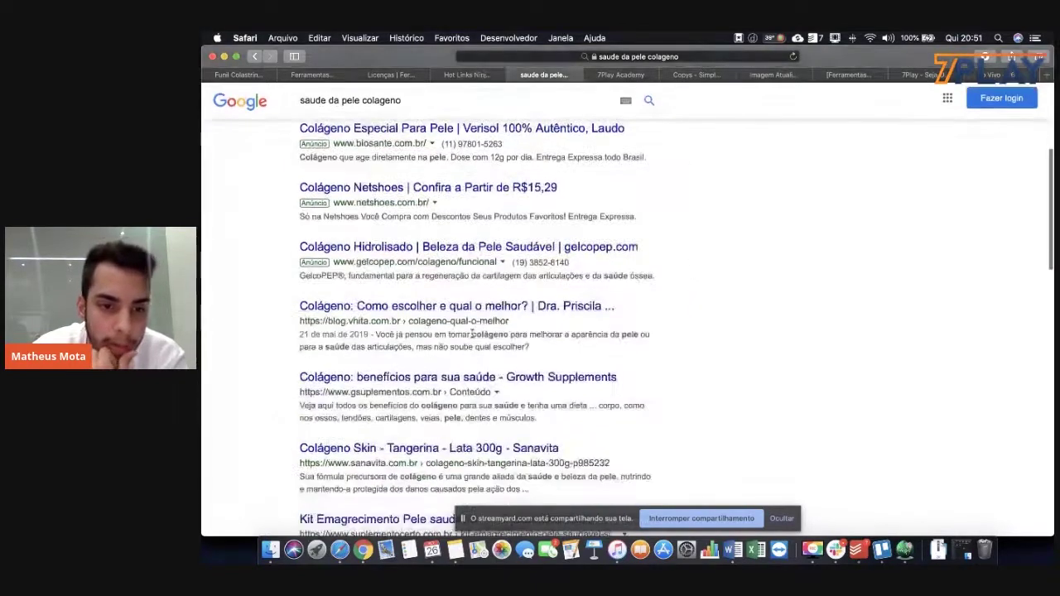
scroll(439, 318, down, 3)
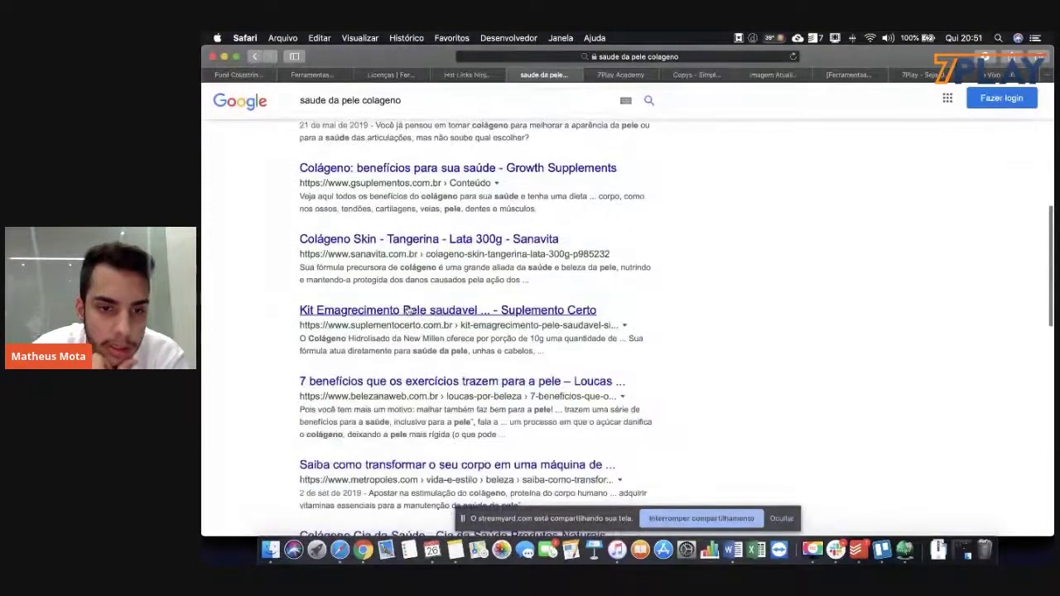
scroll(406, 306, down, 3)
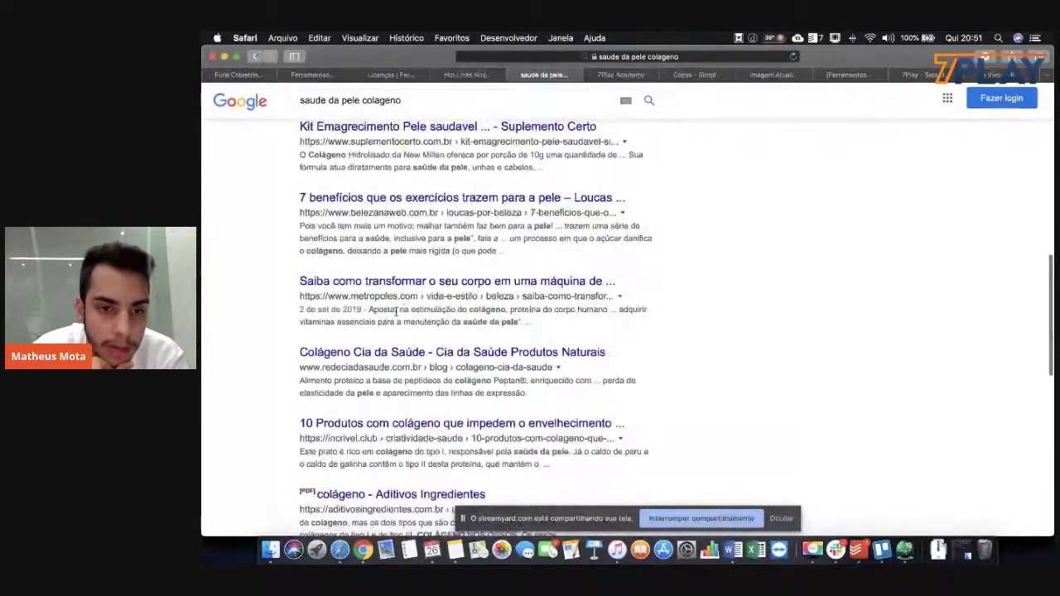
scroll(385, 319, down, 4)
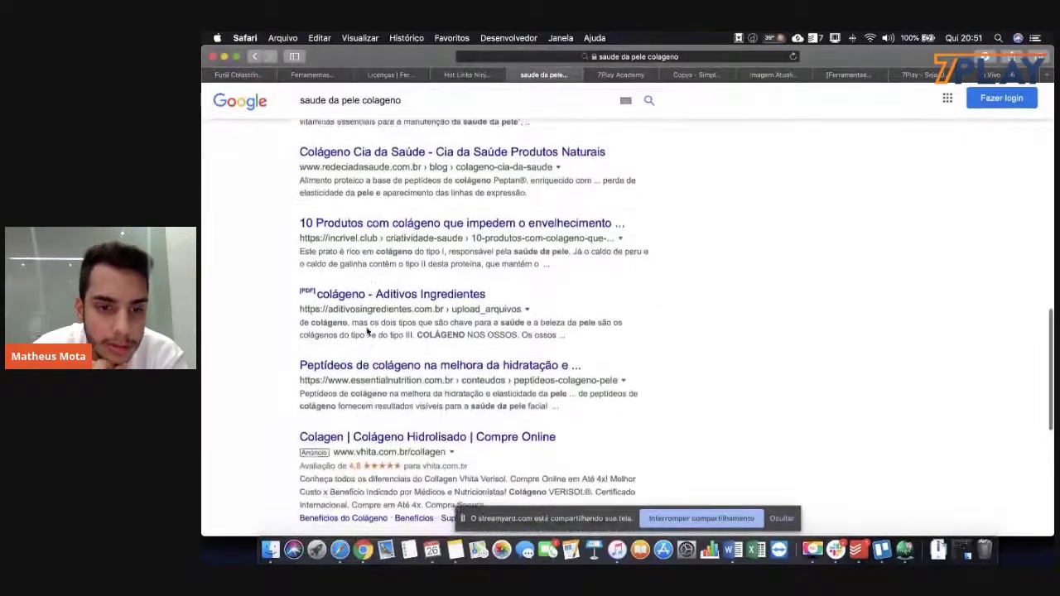
scroll(367, 331, down, 1)
scroll(381, 323, down, 5)
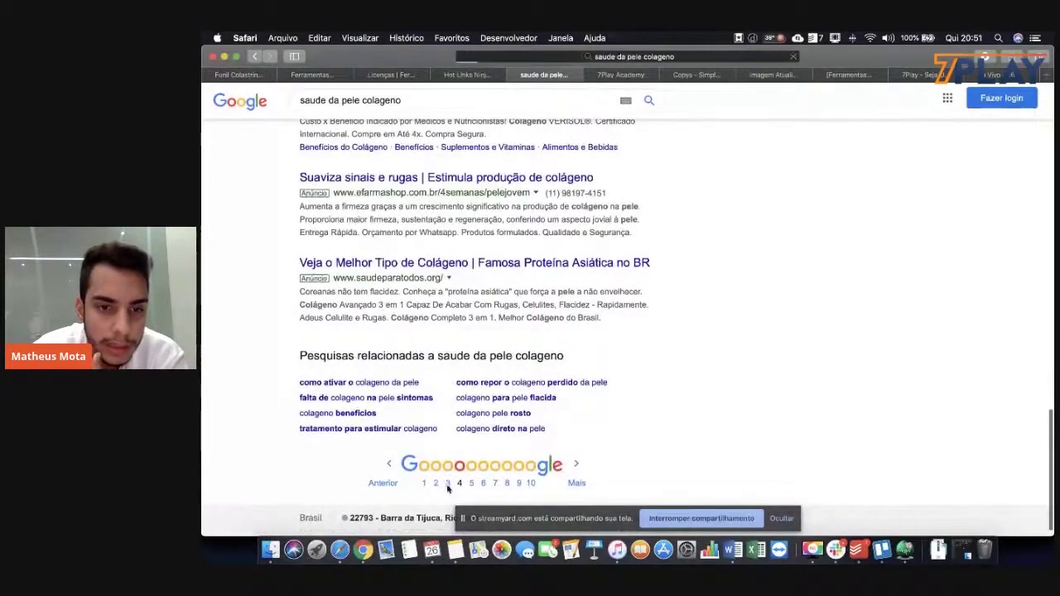
Switch to page 3 of the results and look through its collagen articles
click(447, 484)
scroll(445, 346, down, 5)
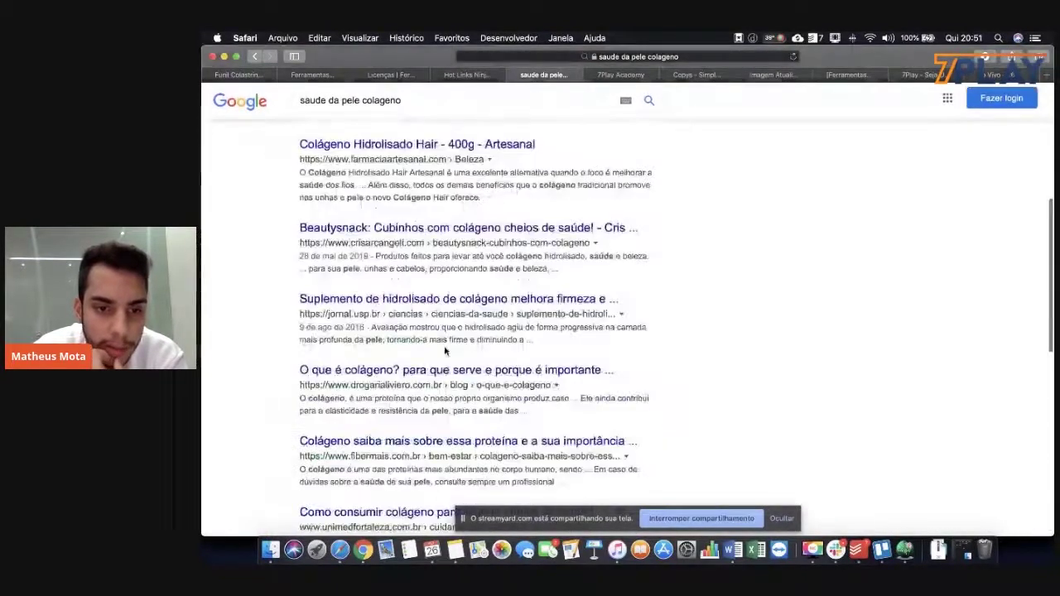
scroll(444, 346, down, 5)
scroll(429, 360, down, 3)
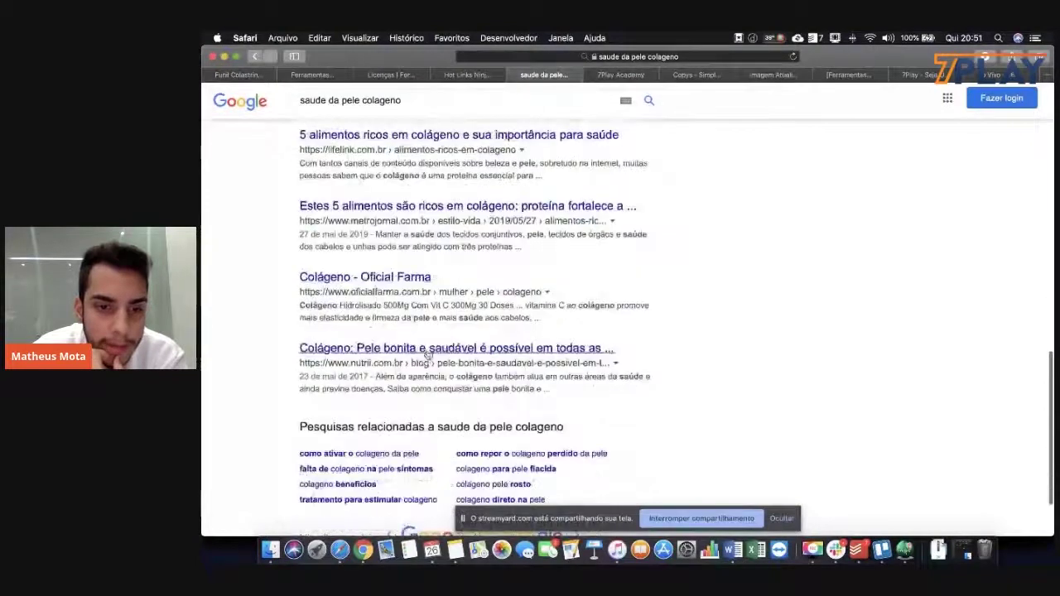
Open the nutrii.com.br article "Colágeno: Pele bonita e saudável é possível em todas as idades", skim its content and store banner, and return to the results
click(392, 351)
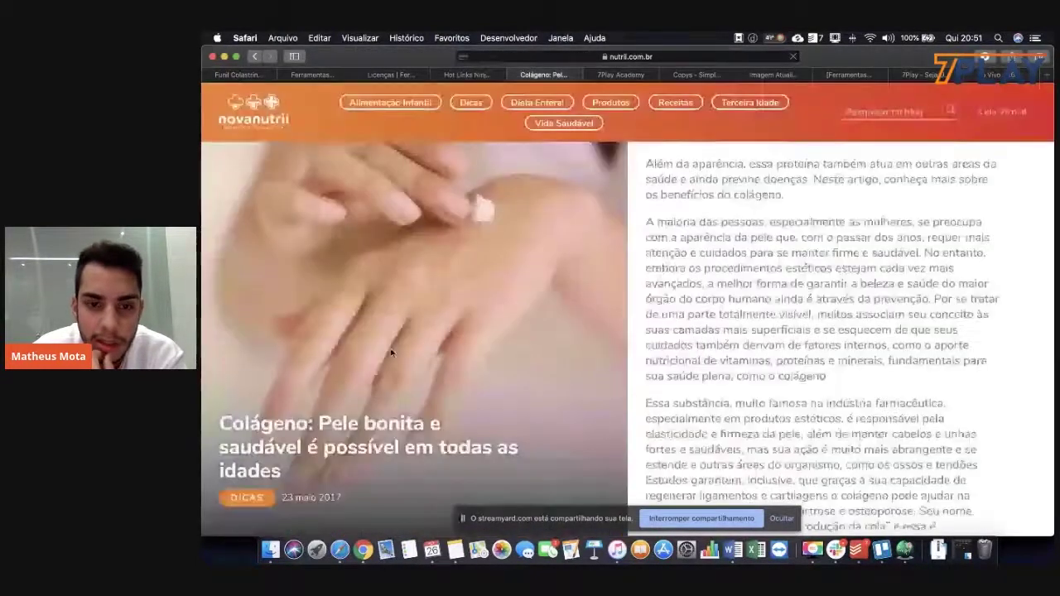
scroll(606, 339, down, 5)
scroll(606, 337, down, 10)
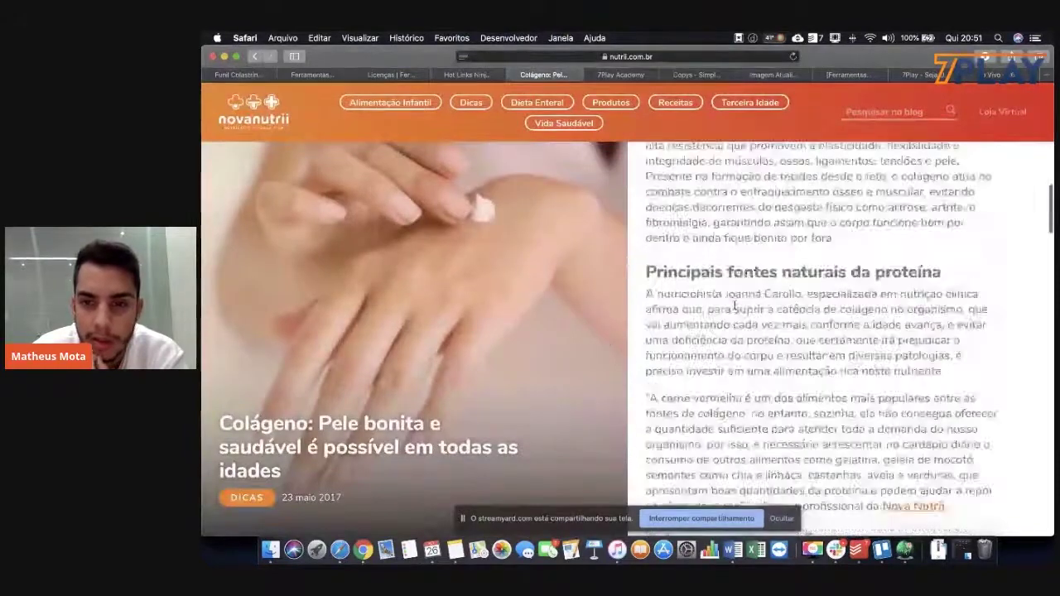
scroll(734, 307, up, 5)
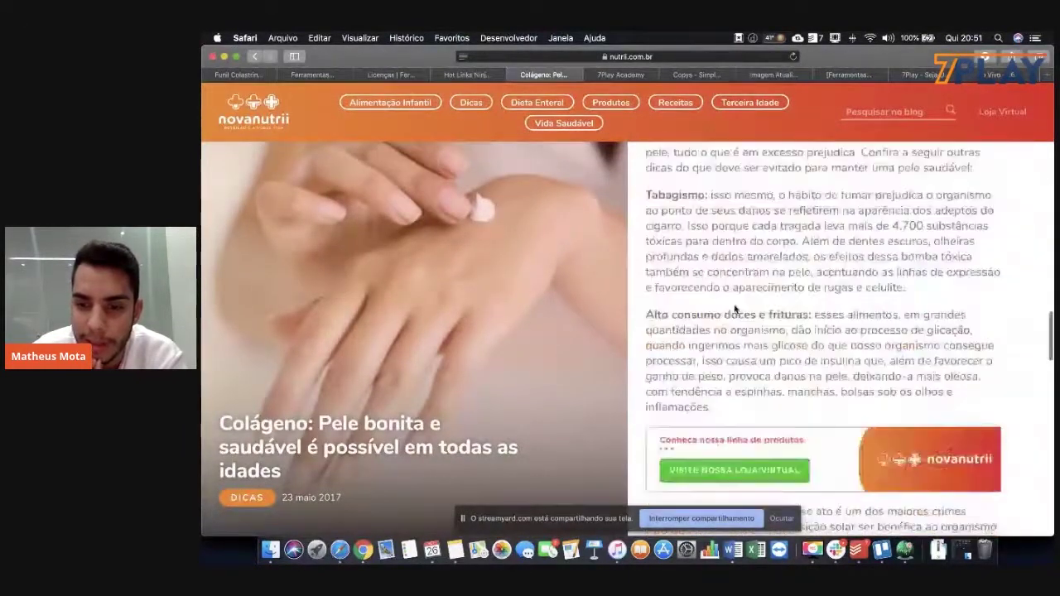
scroll(734, 308, down, 8)
scroll(735, 308, up, 10)
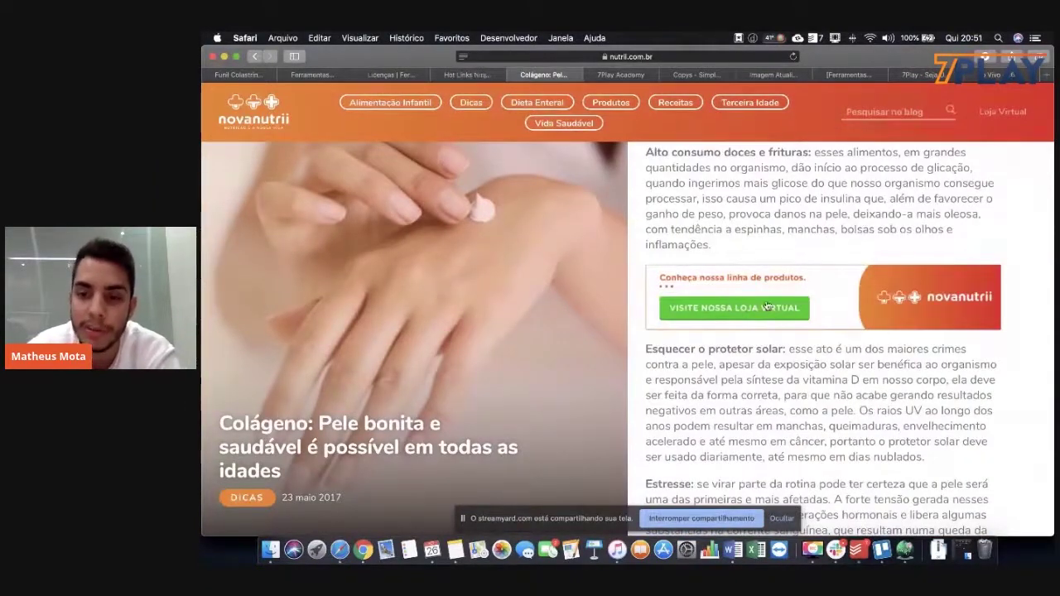
scroll(728, 343, down, 8)
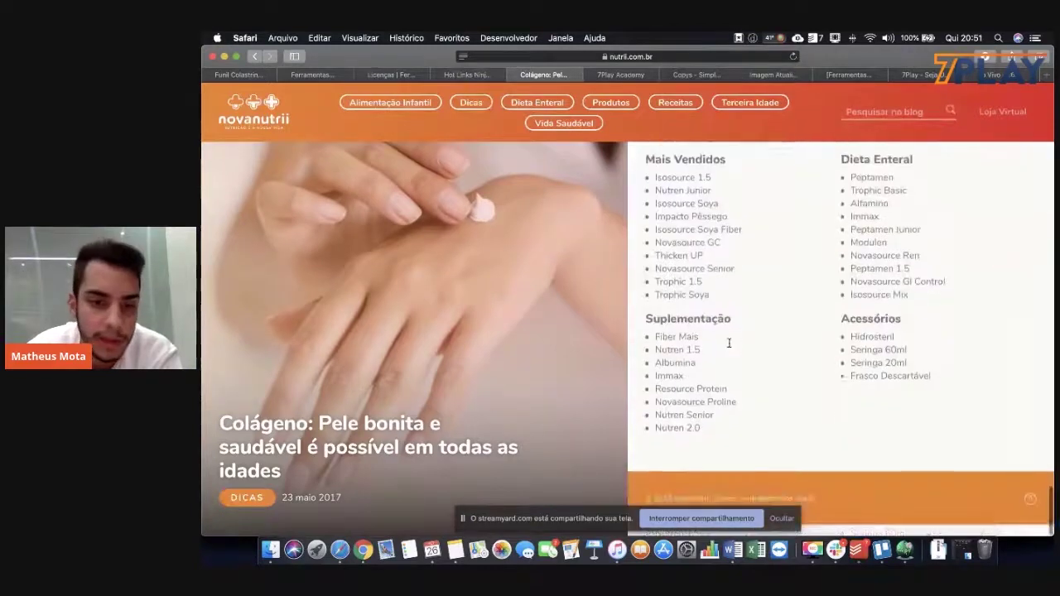
click(254, 56)
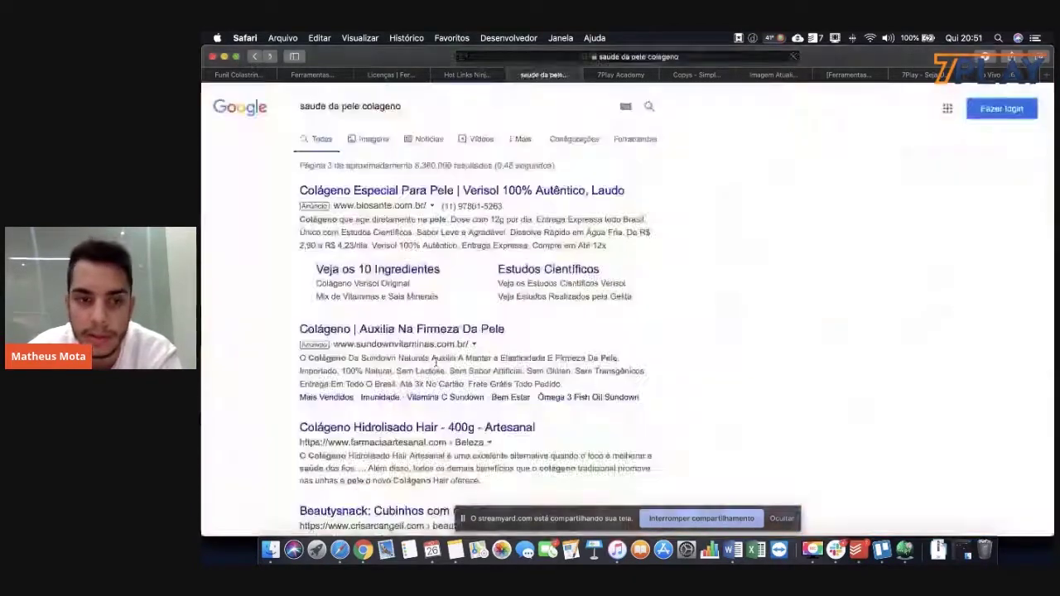
Go to results page 5, open the nutricaoebeleza.com.br article on the benefits of collagen for the skin, and skim it
scroll(421, 338, down, 10)
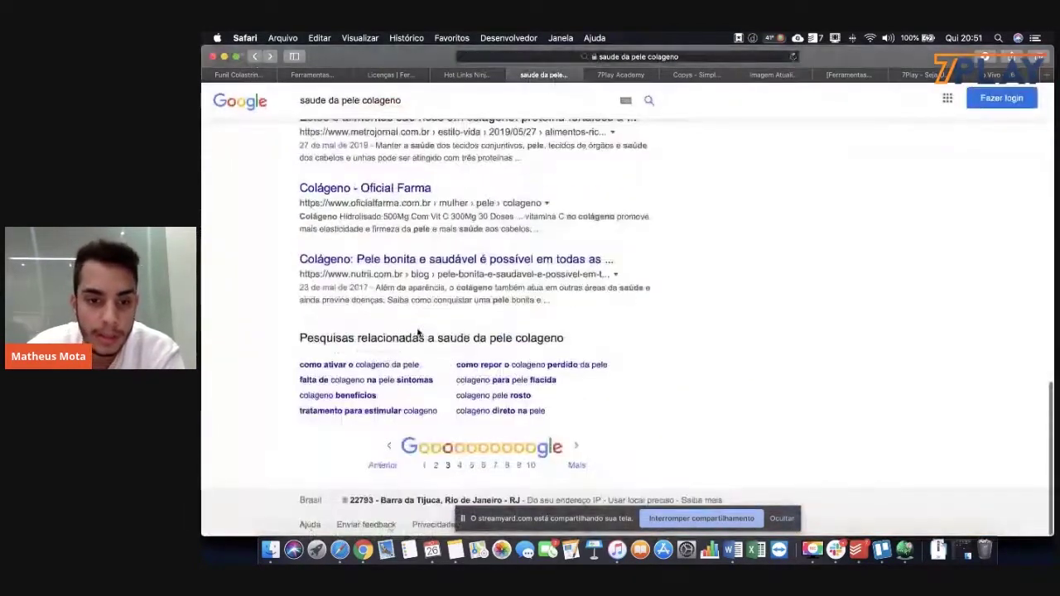
click(471, 466)
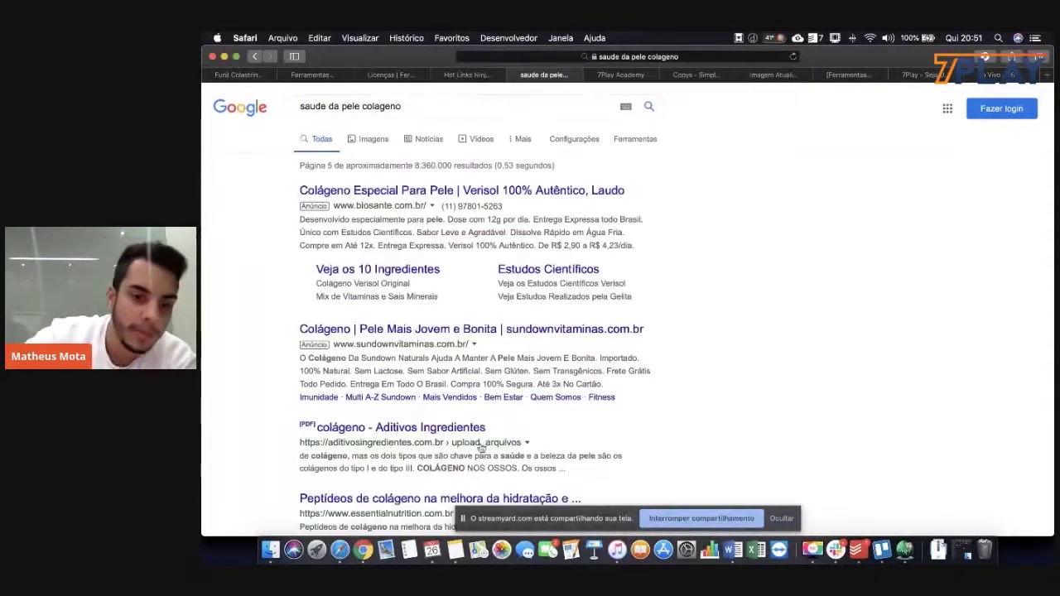
scroll(463, 397, down, 5)
scroll(444, 306, down, 1)
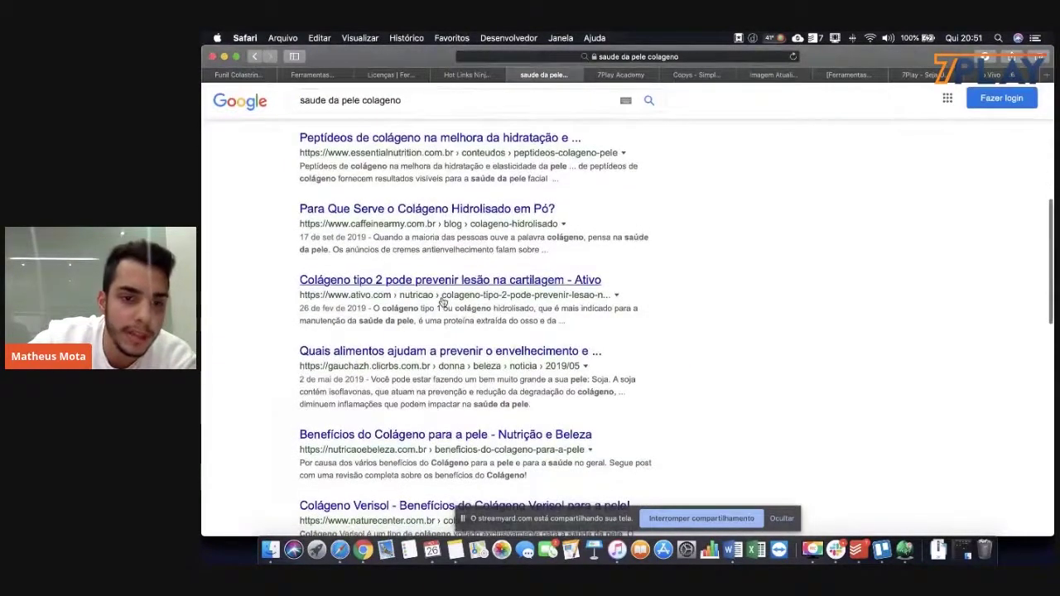
scroll(430, 304, down, 1)
click(378, 387)
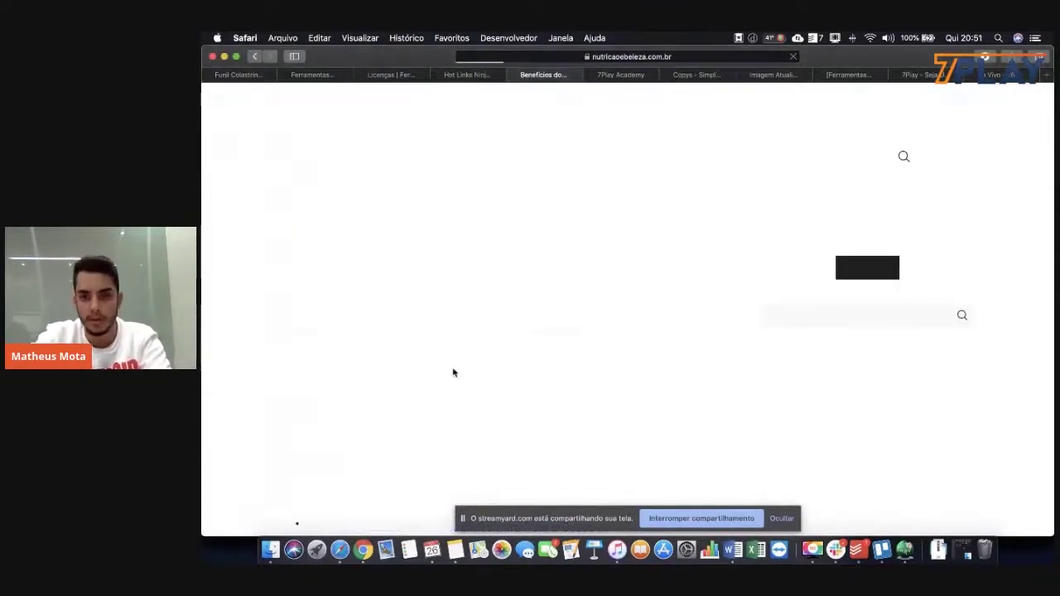
scroll(725, 344, down, 20)
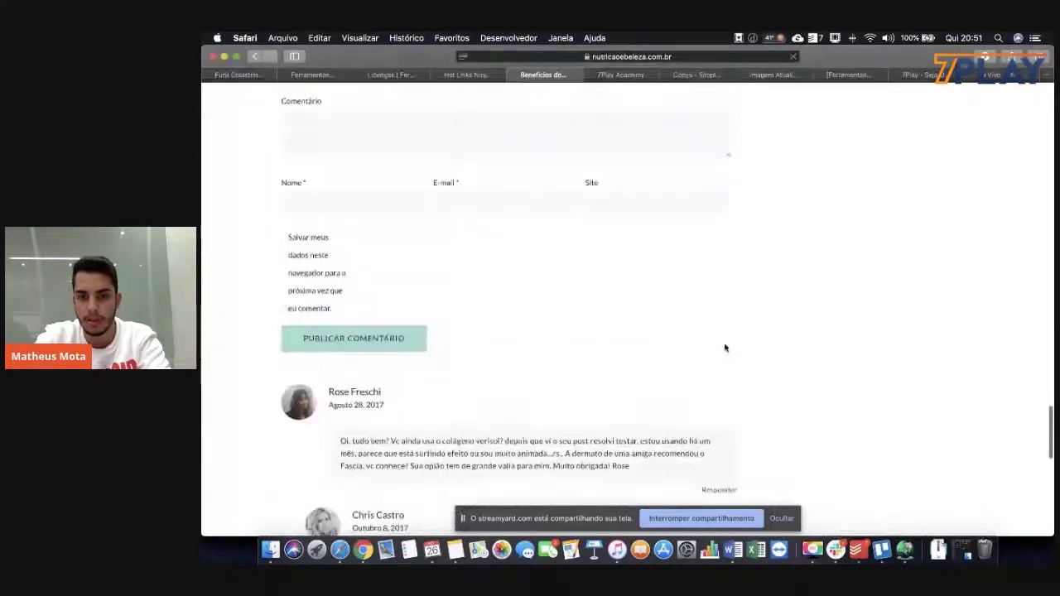
scroll(725, 348, up, 15)
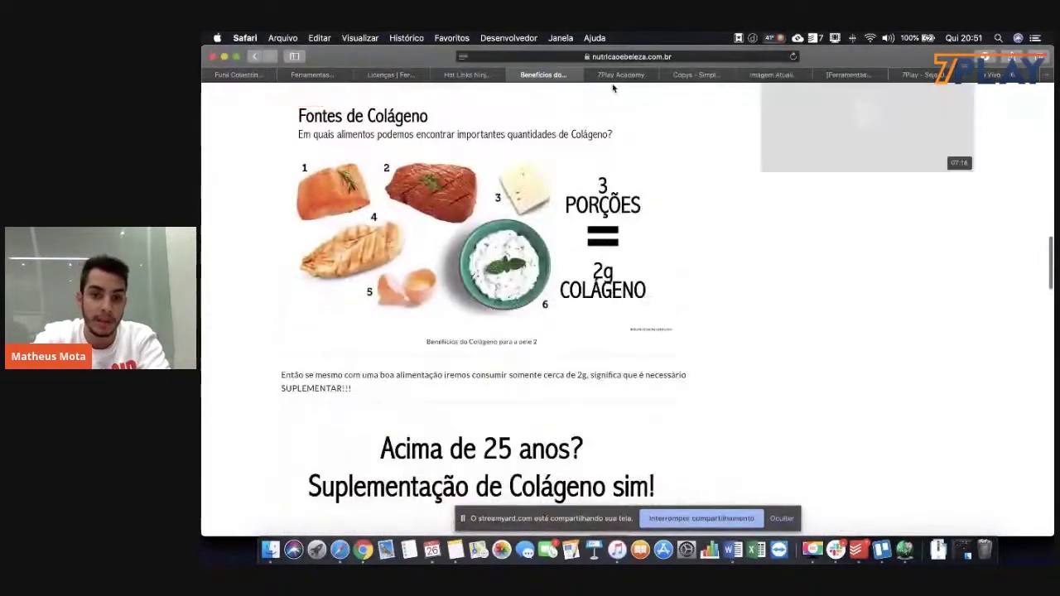
Copy the article's address and paste it as Url de Afiliado A of the Hot Links Ninja campaign link
click(610, 56)
key(super+c)
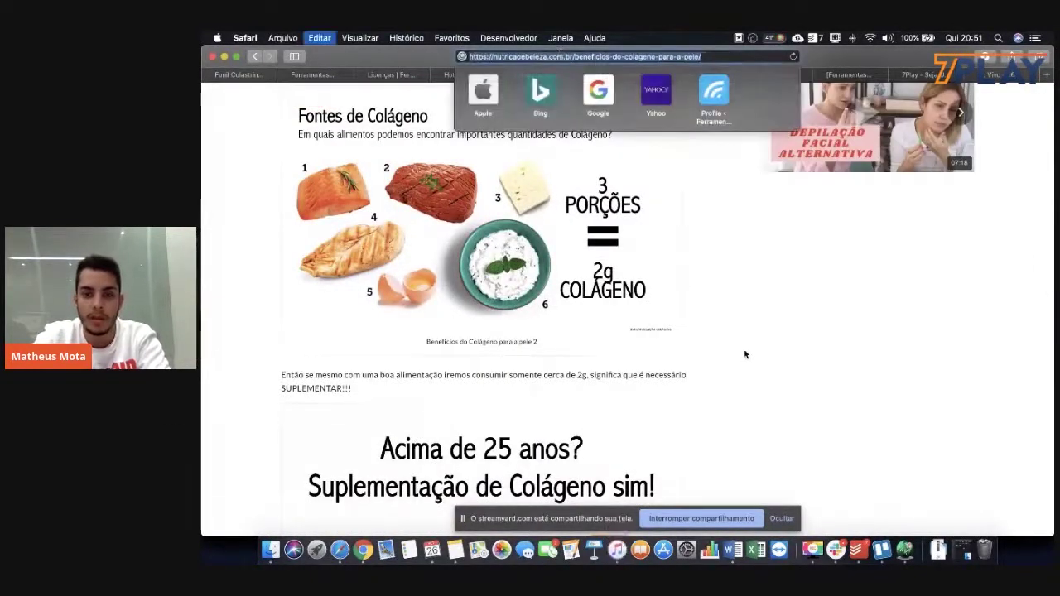
click(483, 142)
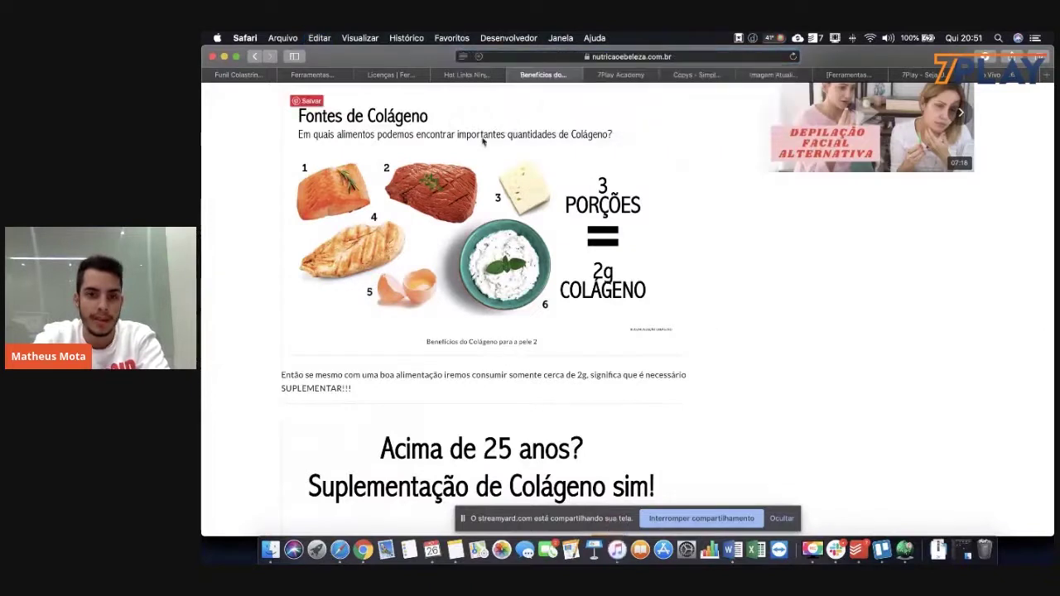
click(470, 74)
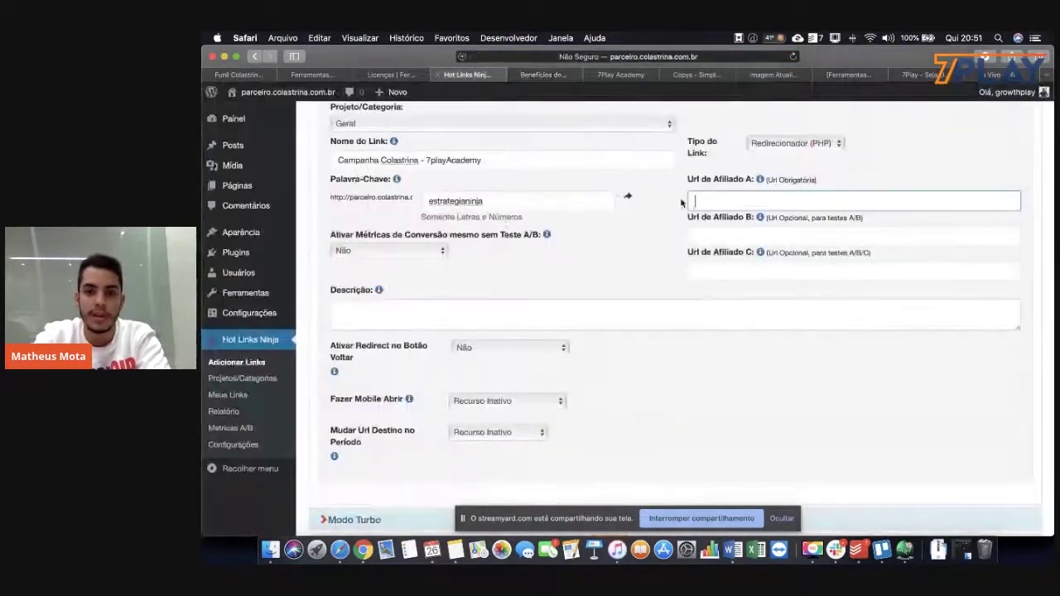
key(super+v)
click(790, 234)
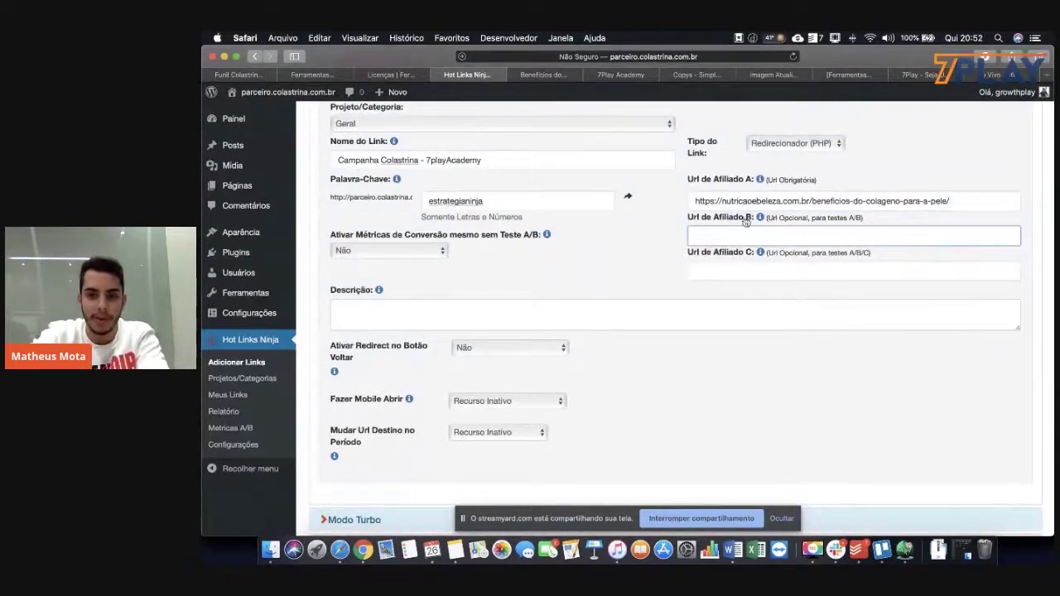